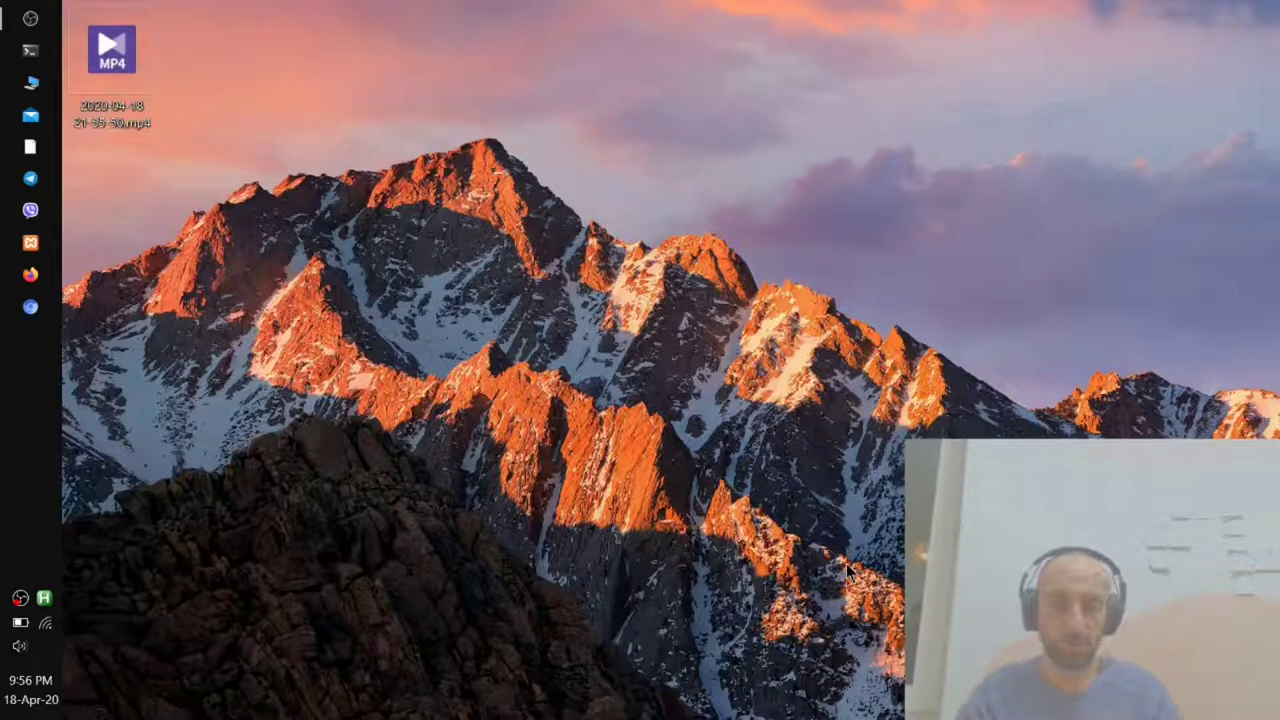
Open Computer Management and show Disk Management under Storage
key(super)
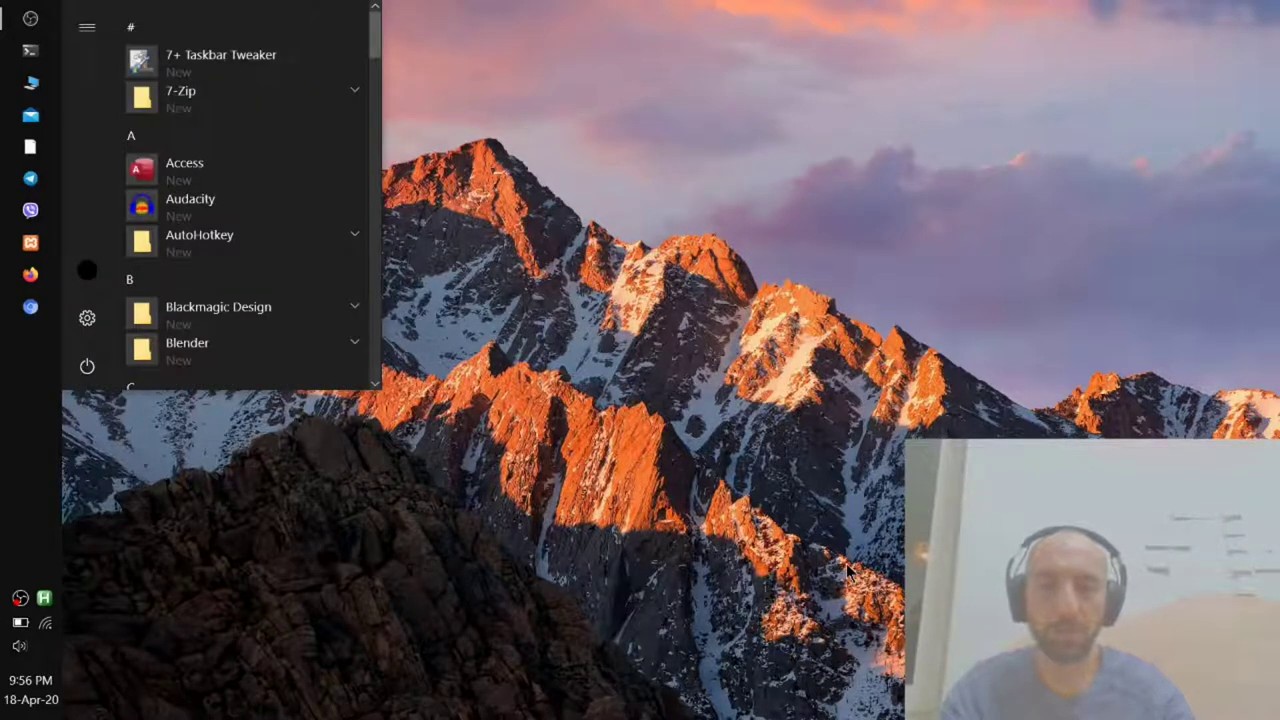
text(co)
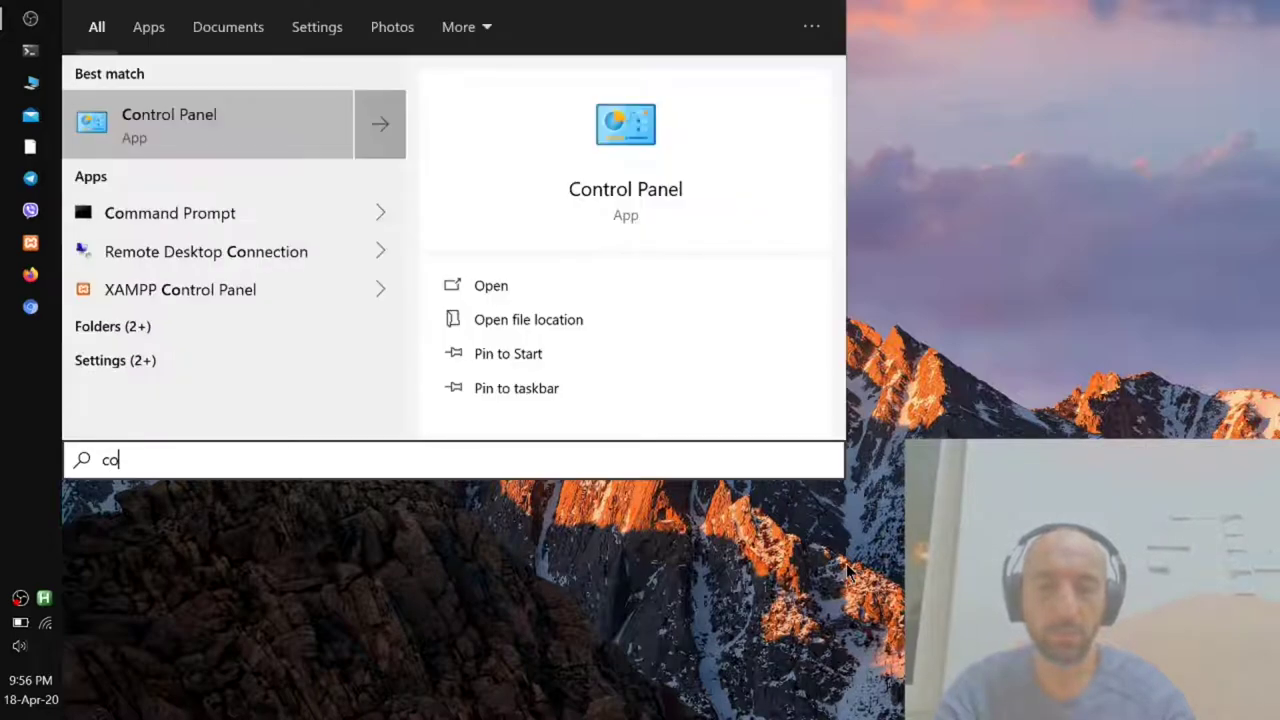
text(mputer man)
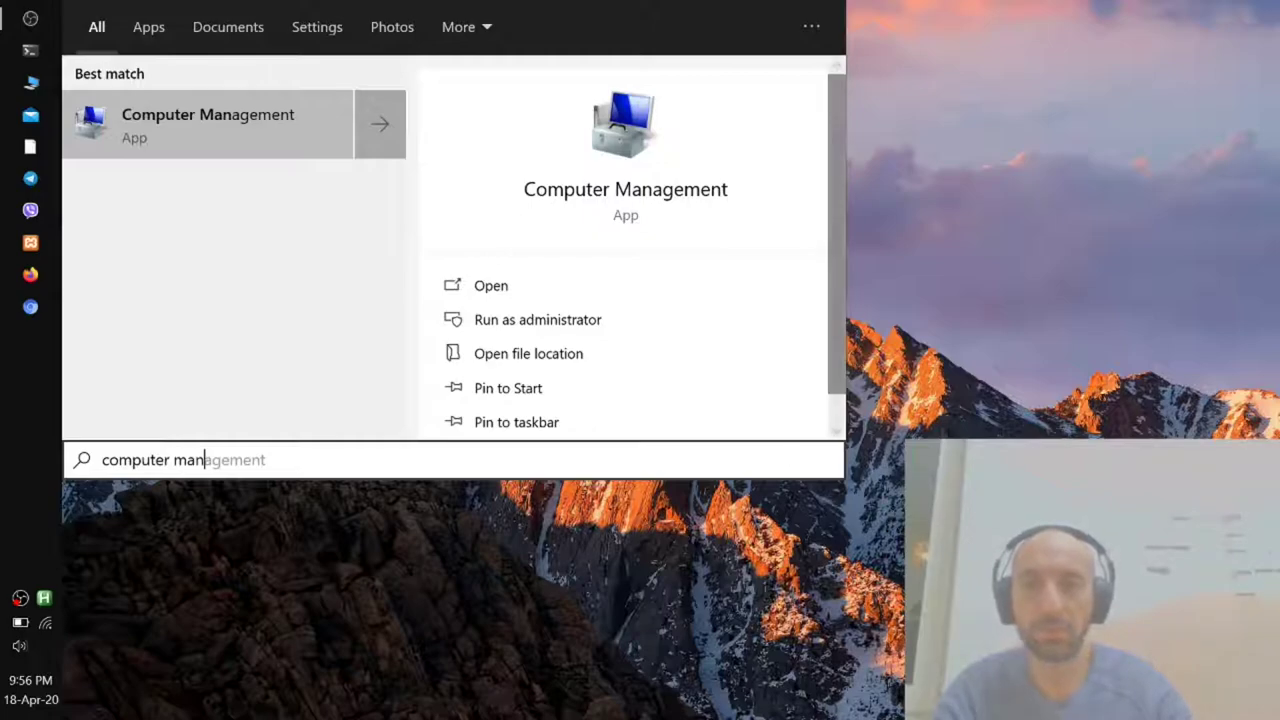
key(Return)
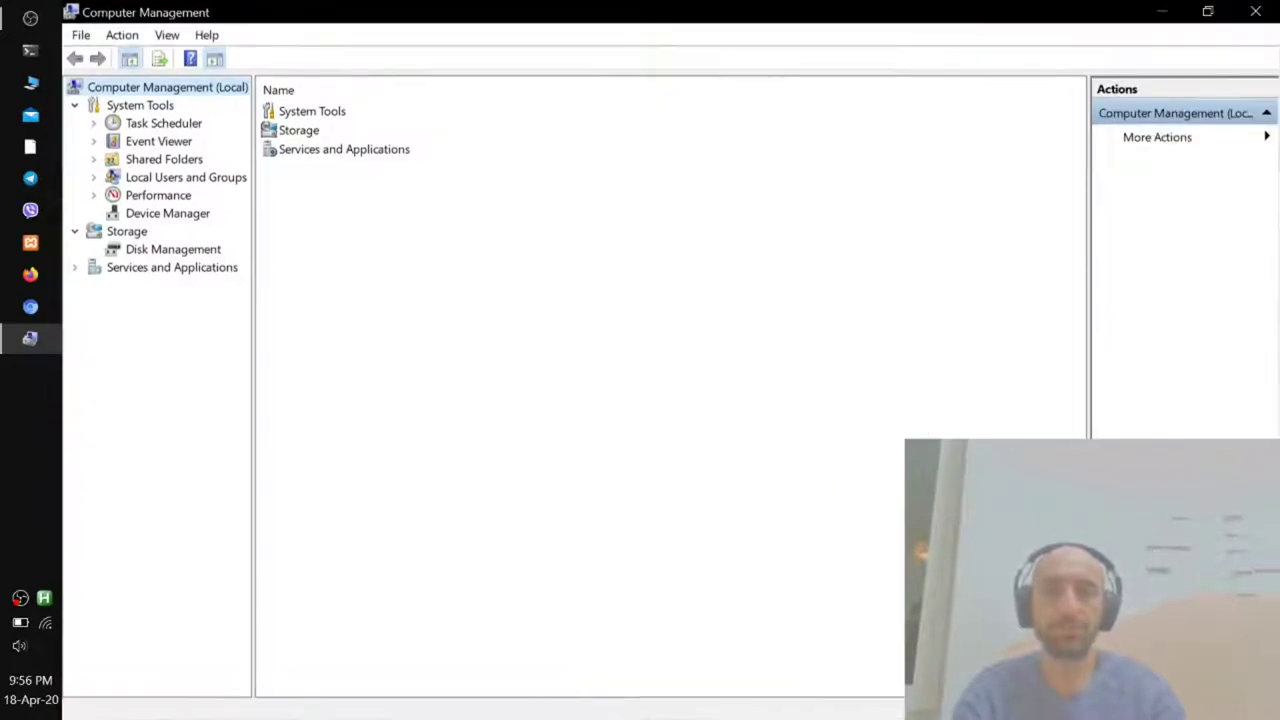
double_click(318, 131)
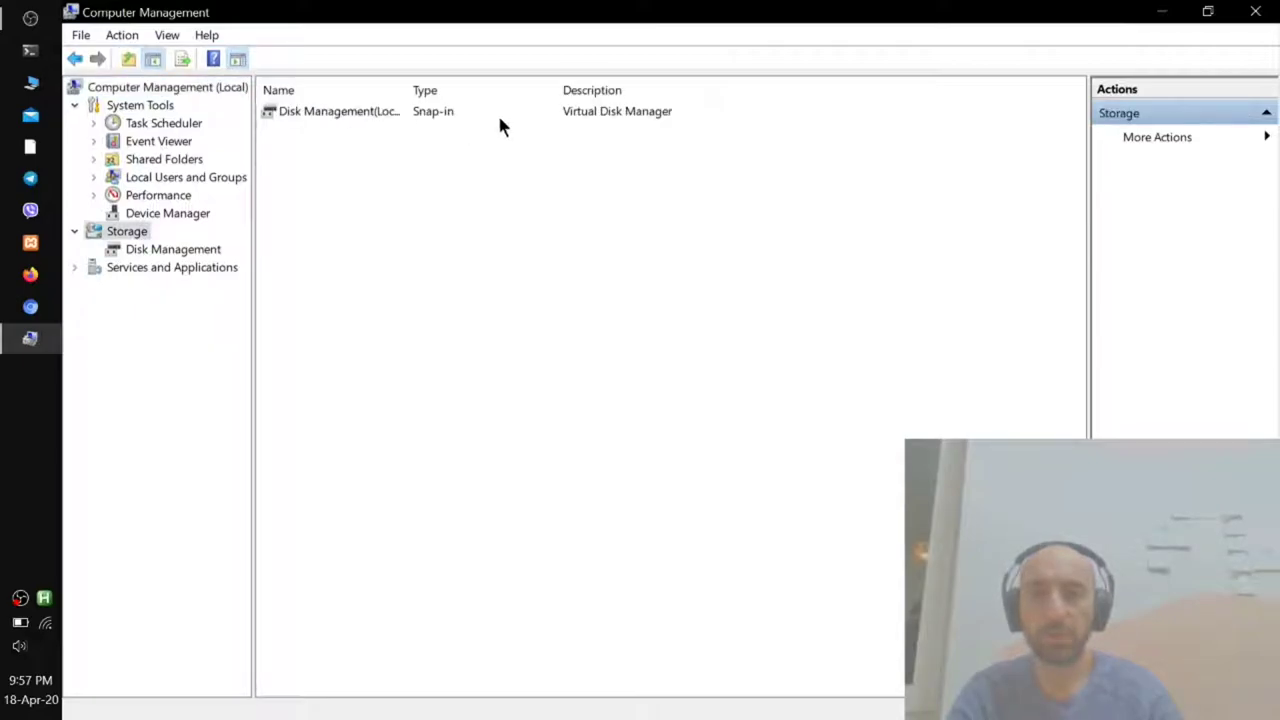
double_click(437, 115)
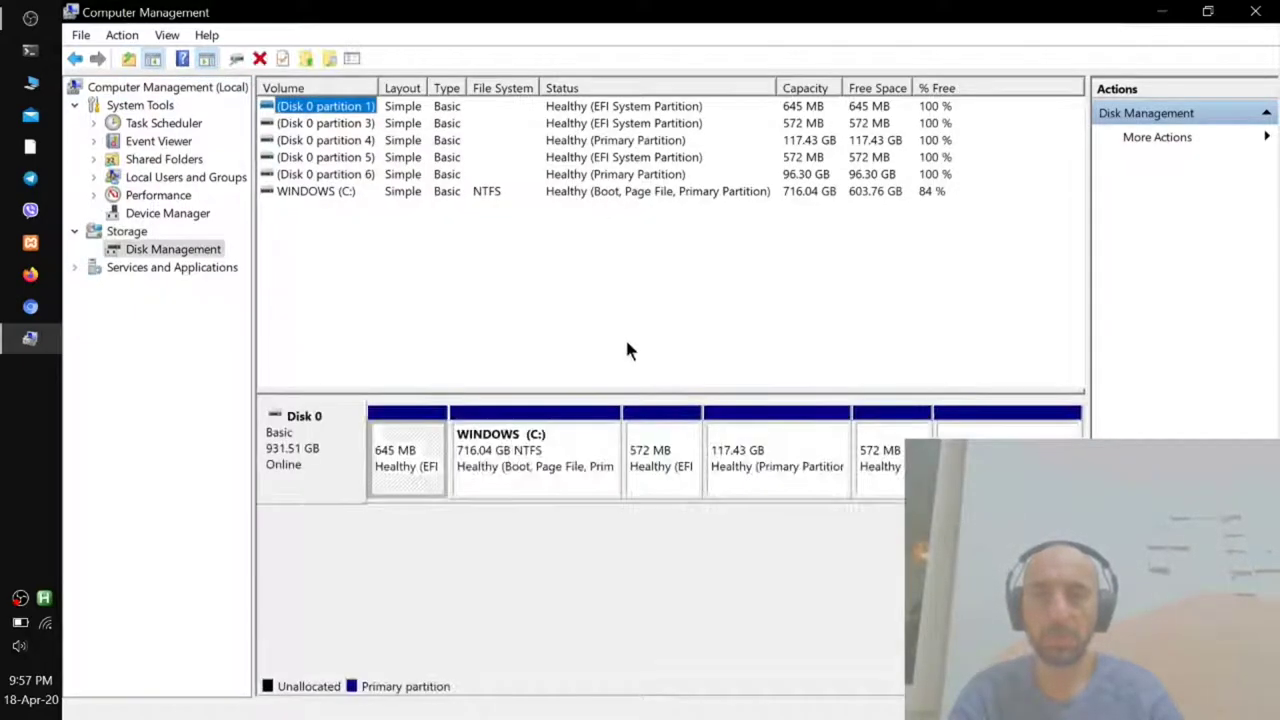
Hide the console tree and the Actions pane to widen the Disk Management view
click(394, 473)
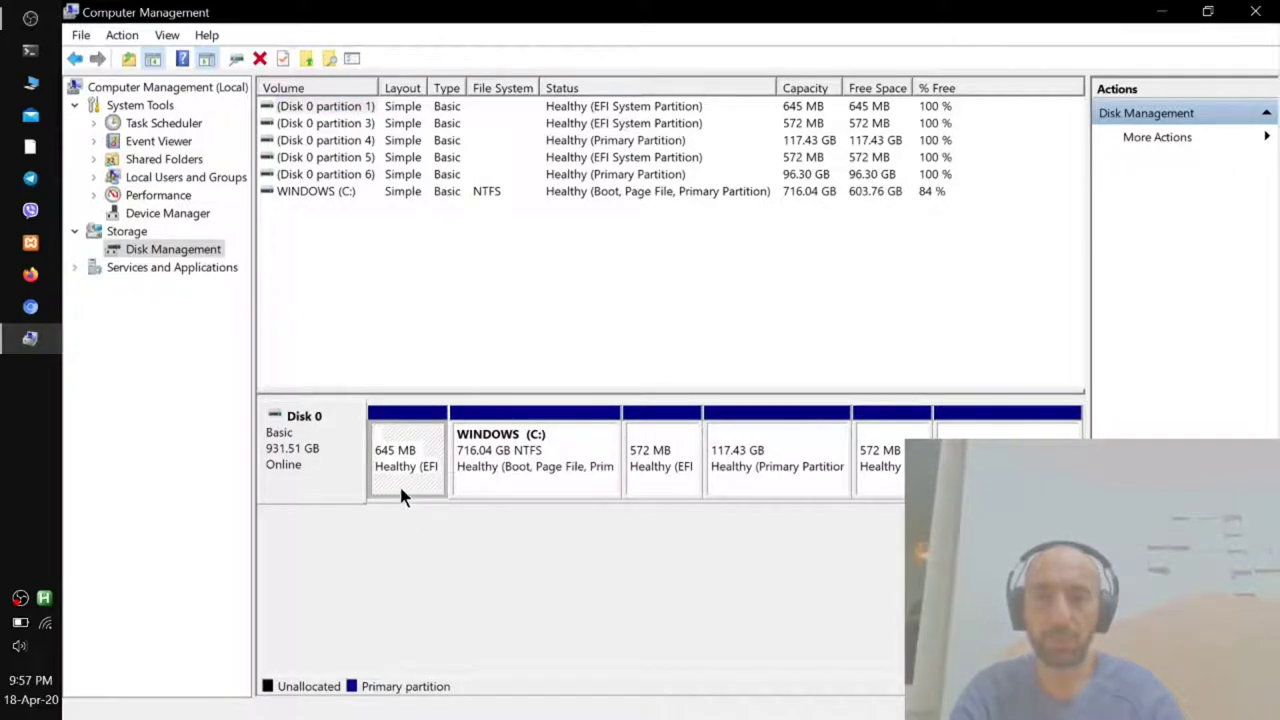
click(152, 60)
click(203, 59)
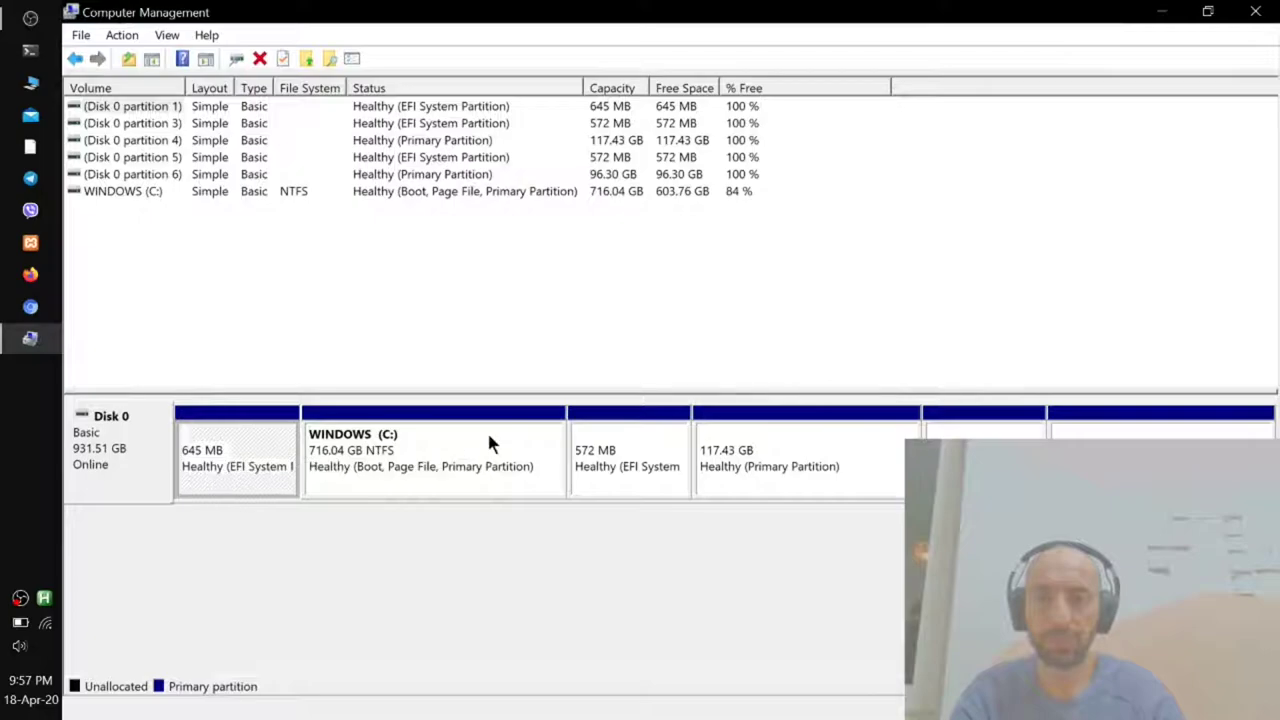
Examine the partitions of Disk 0 one by one, from the Windows (C:) volume to the last partition
click(467, 460)
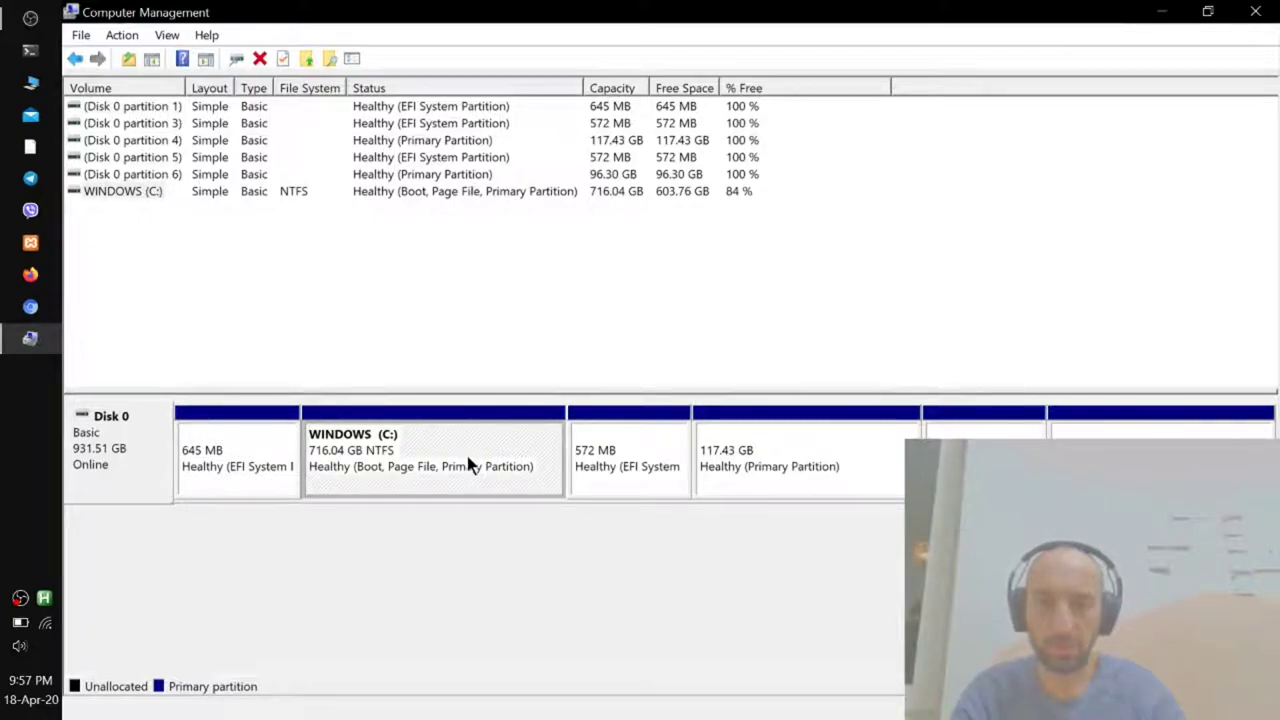
click(622, 465)
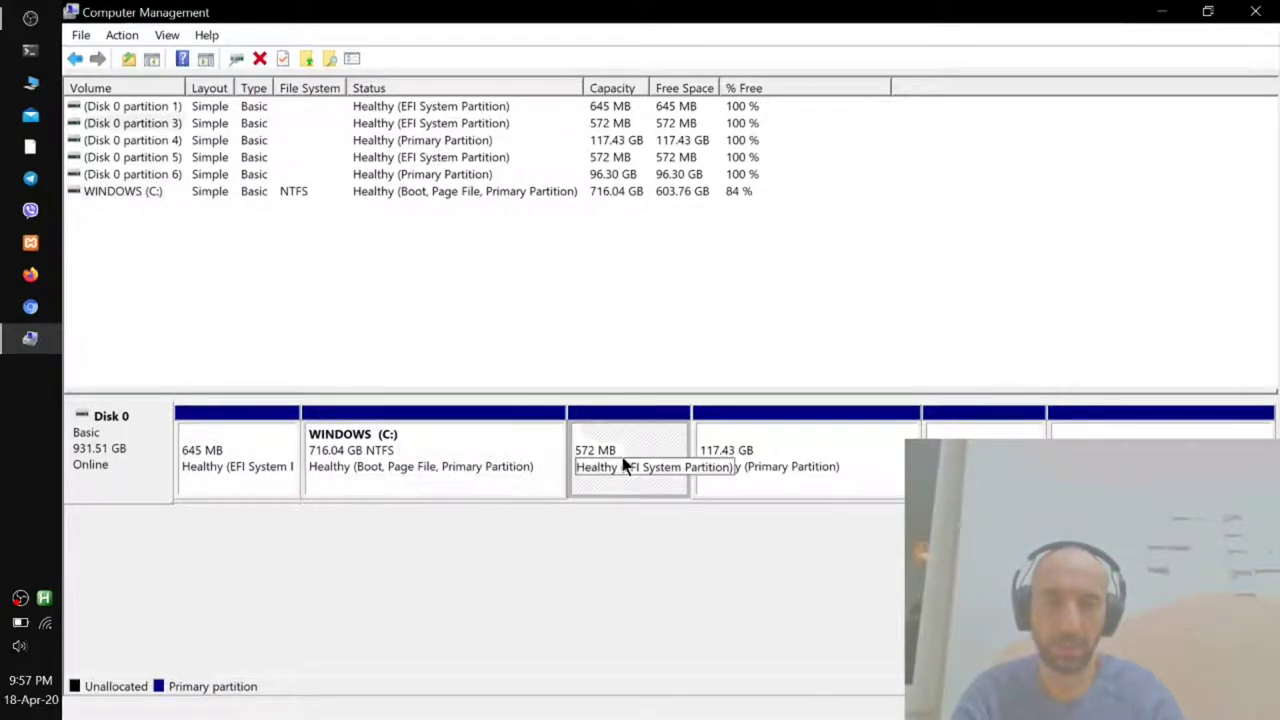
click(815, 458)
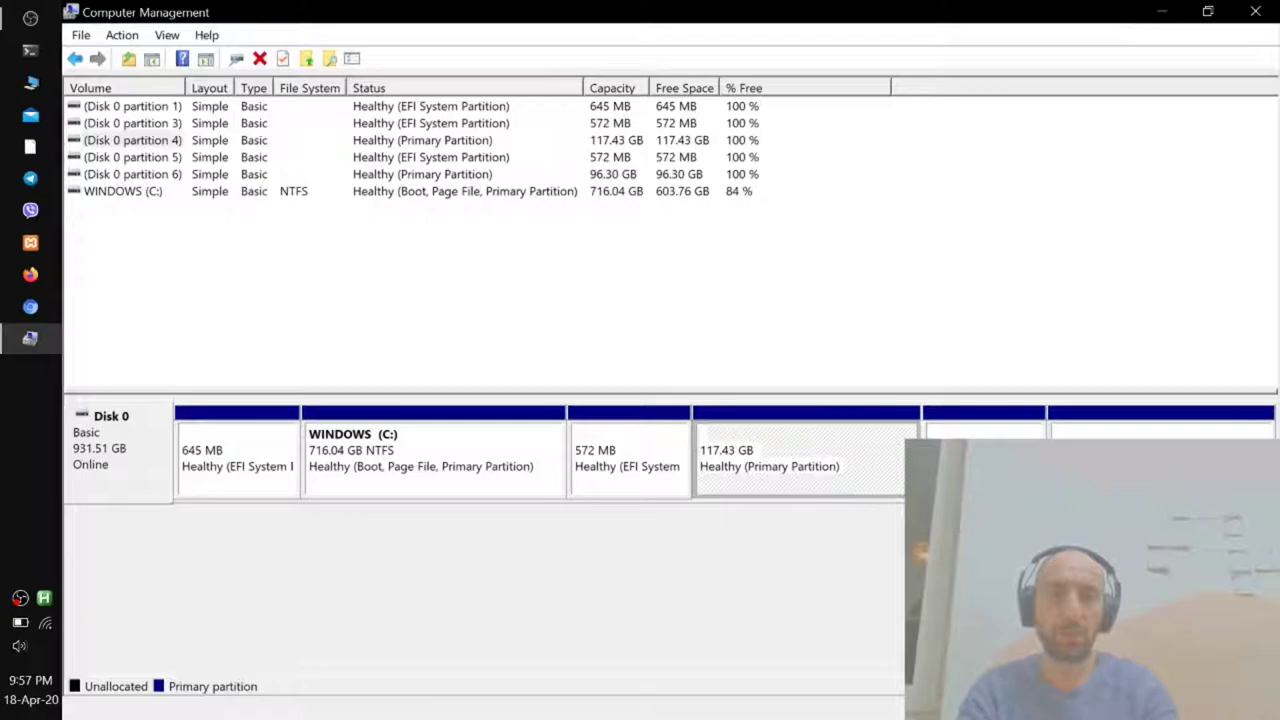
click(983, 460)
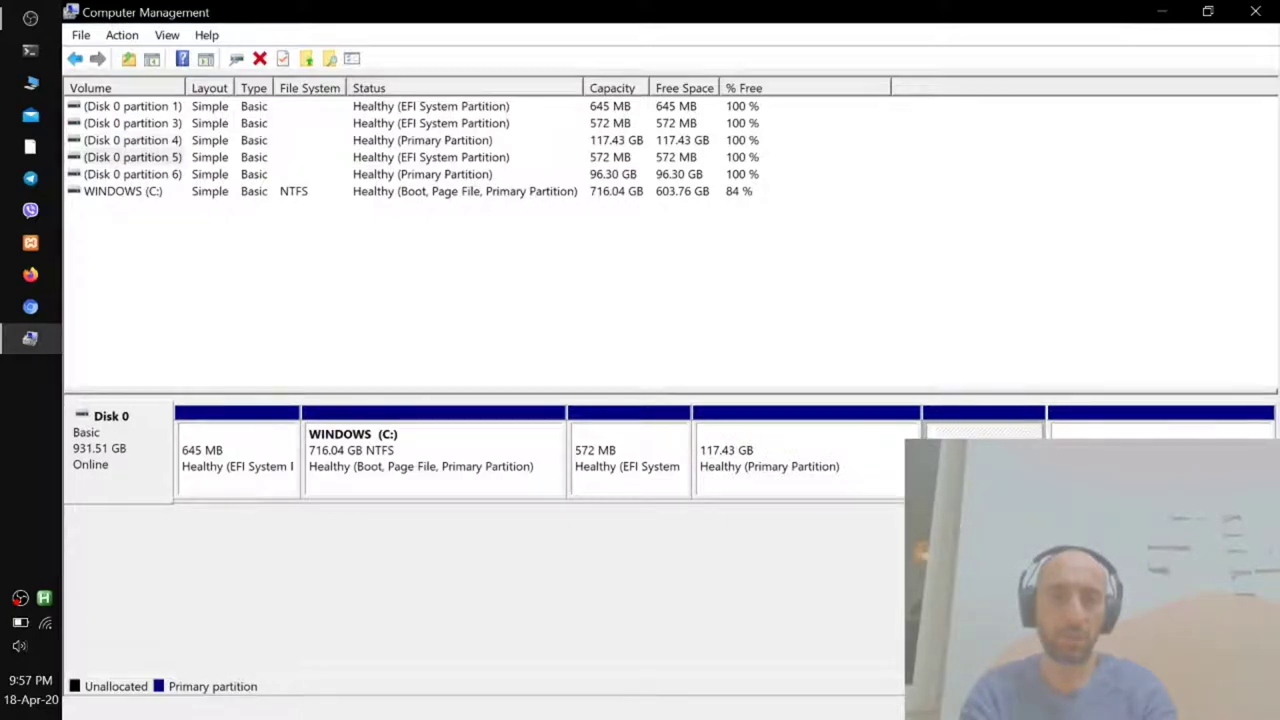
click(1143, 436)
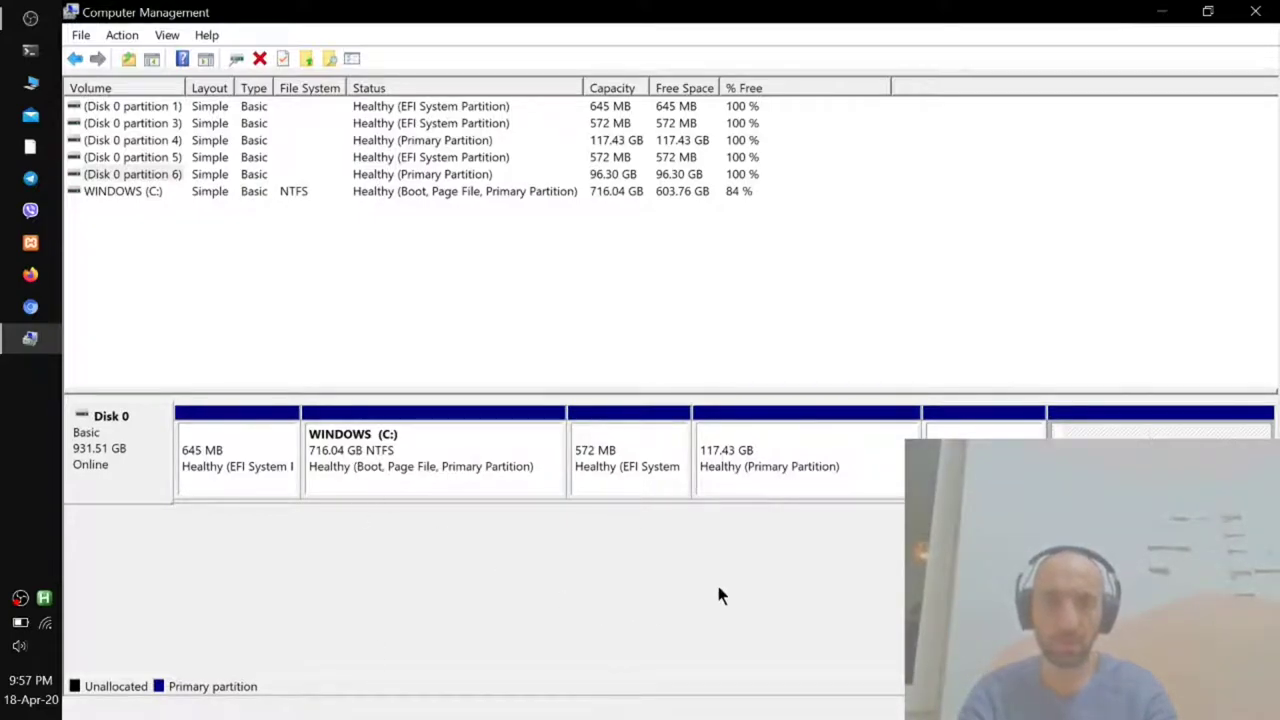
Check which volume operations Disk Management offers for the 117.43 GB partition and the last partition on Disk 0
right_click(1155, 428)
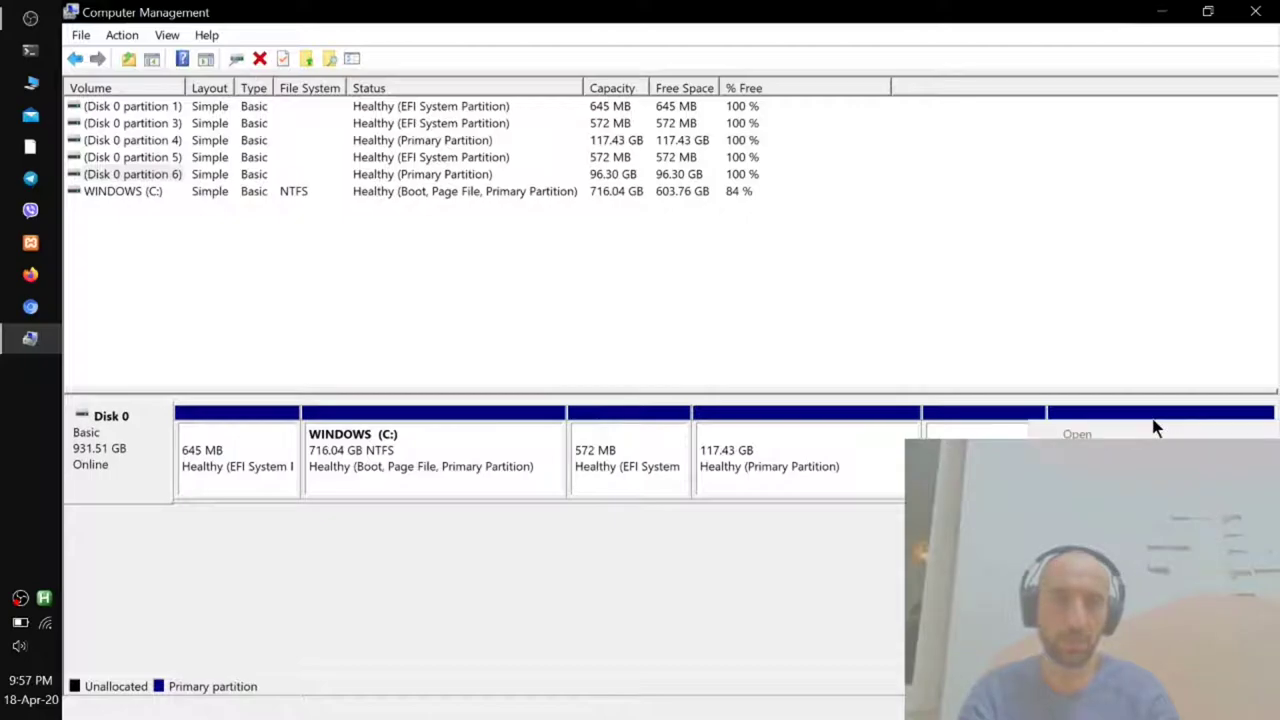
click(983, 428)
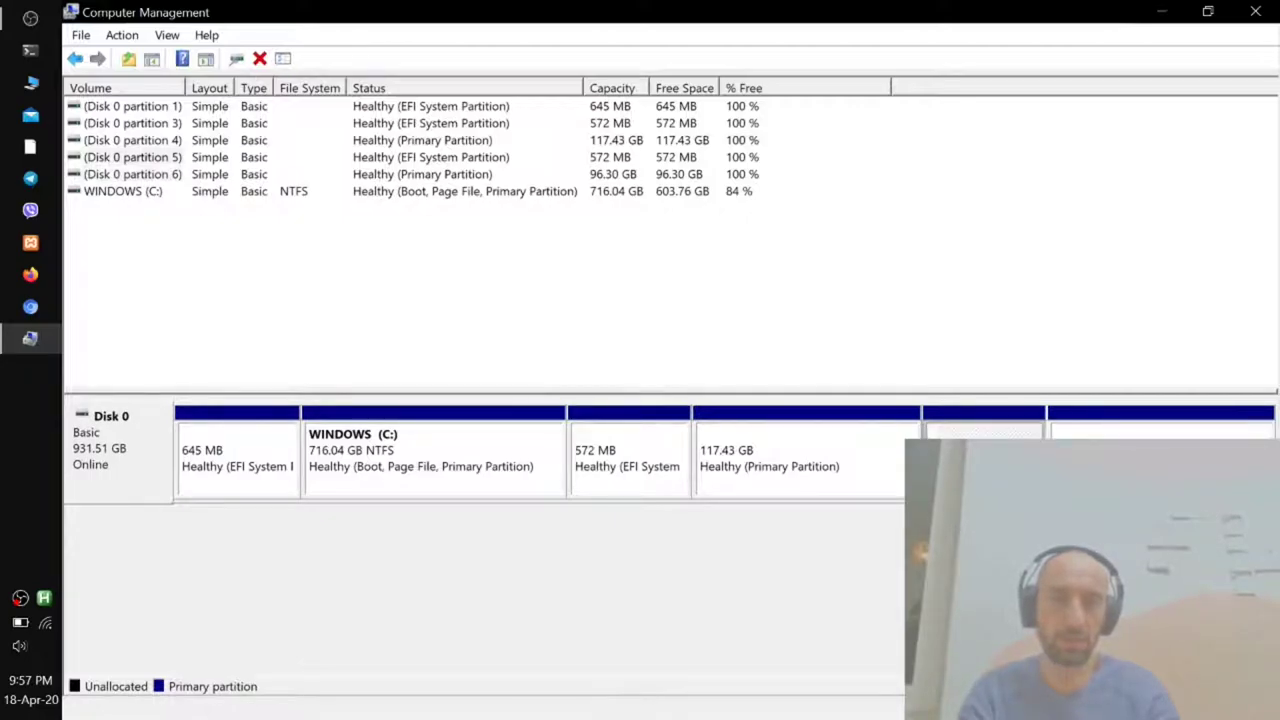
right_click(855, 457)
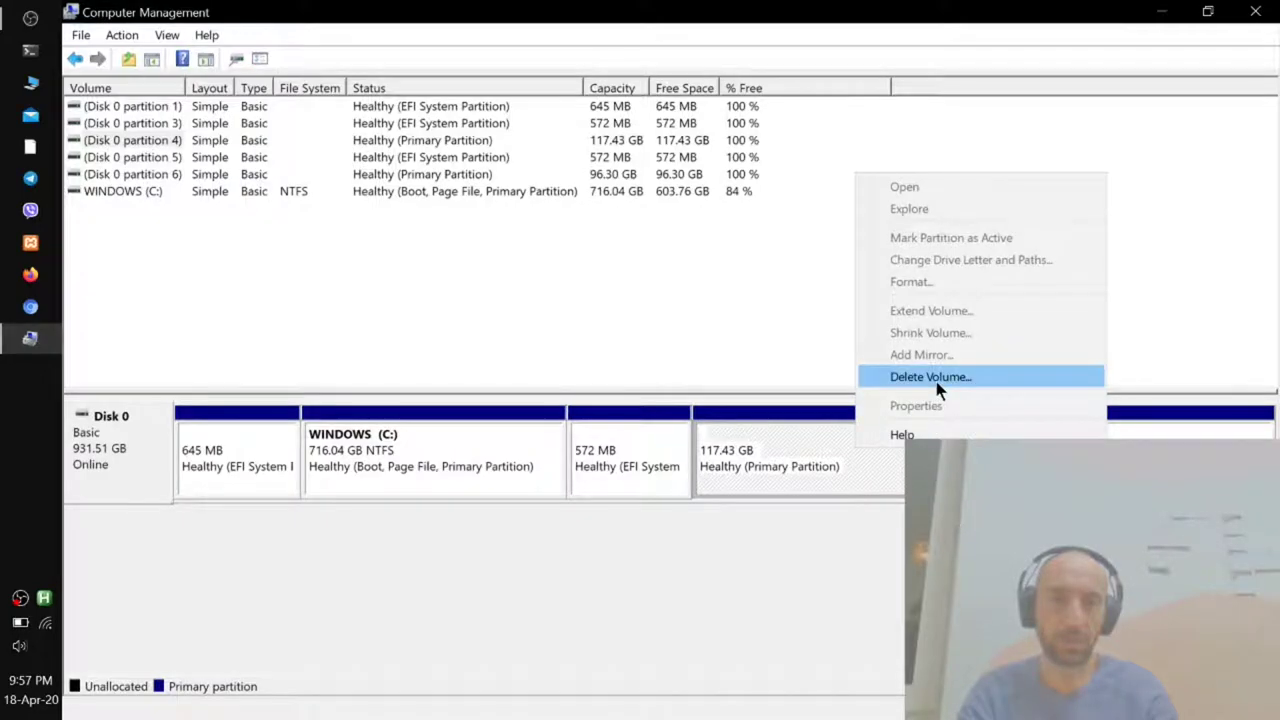
right_click(1030, 470)
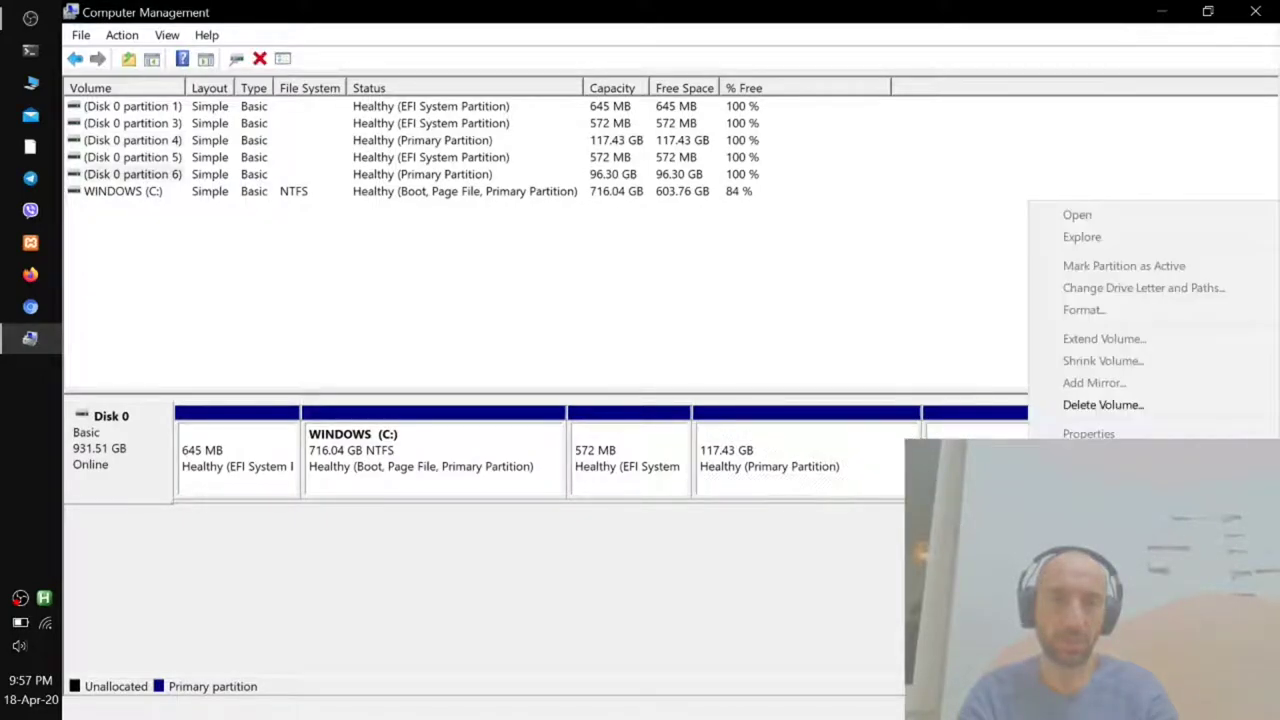
click(1137, 400)
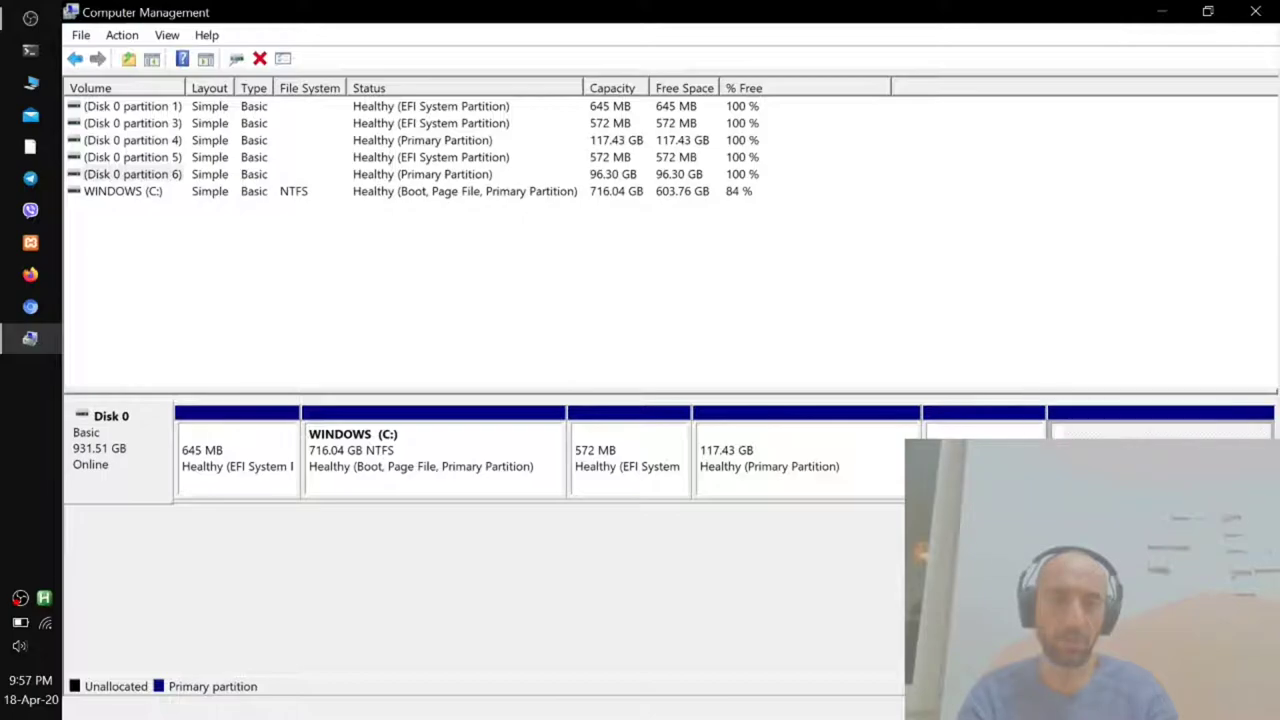
Launch MiniTool Partition Wizard and maximize its window
key(super)
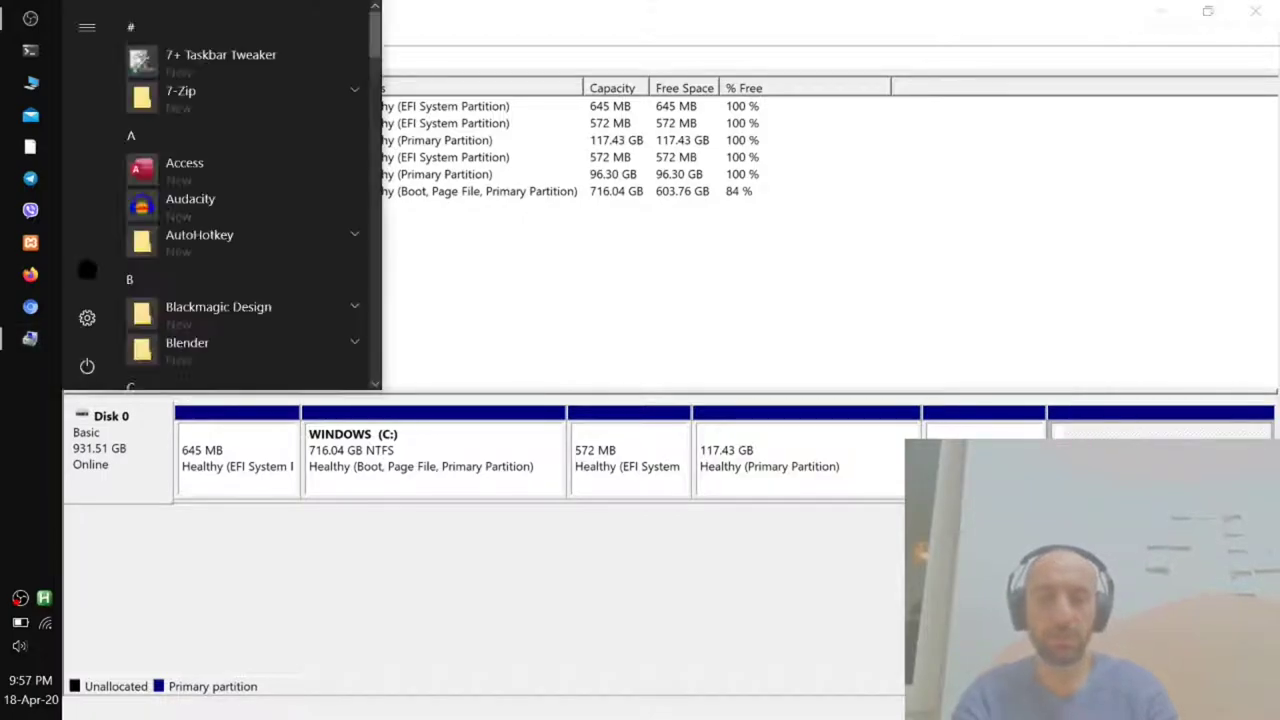
text(mini)
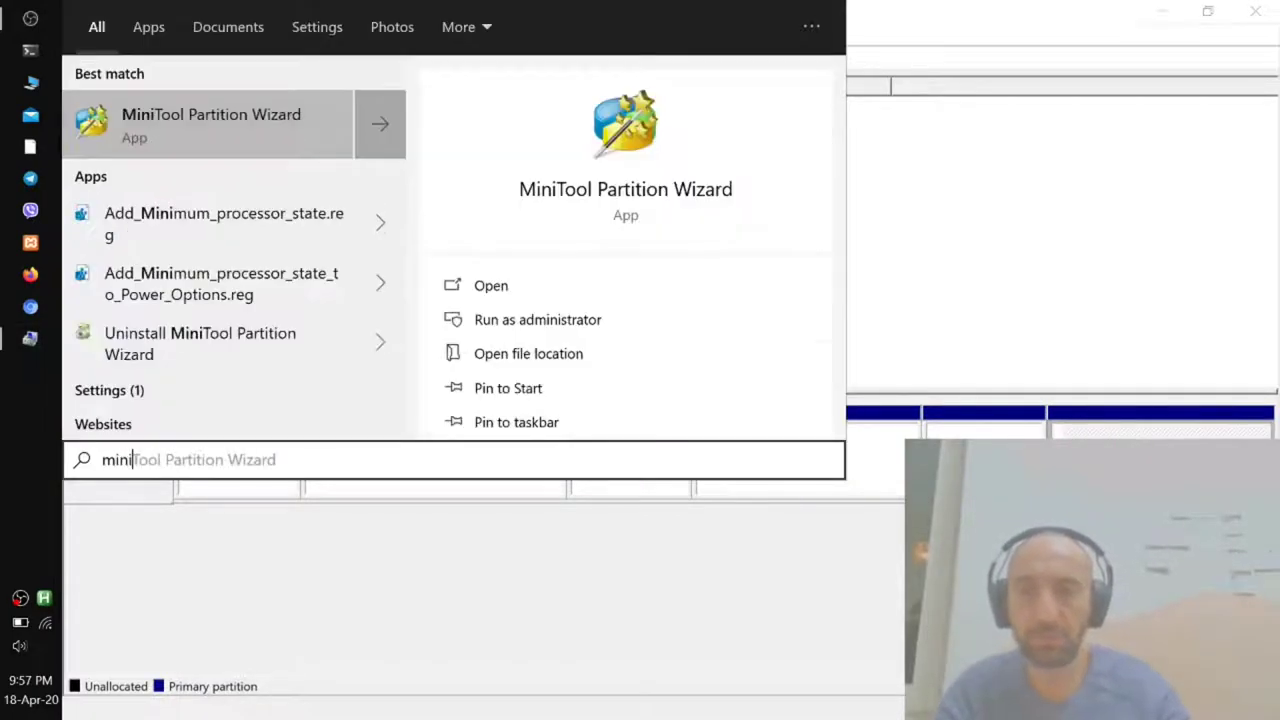
click(290, 117)
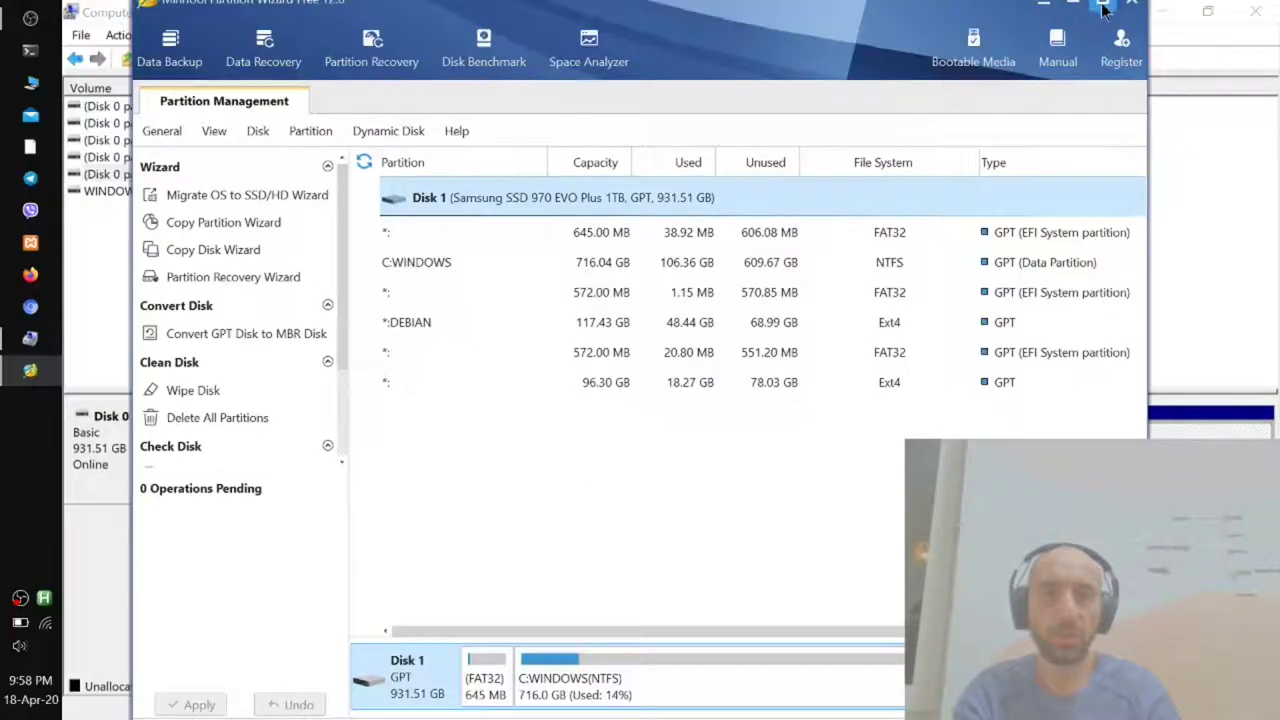
click(1103, 9)
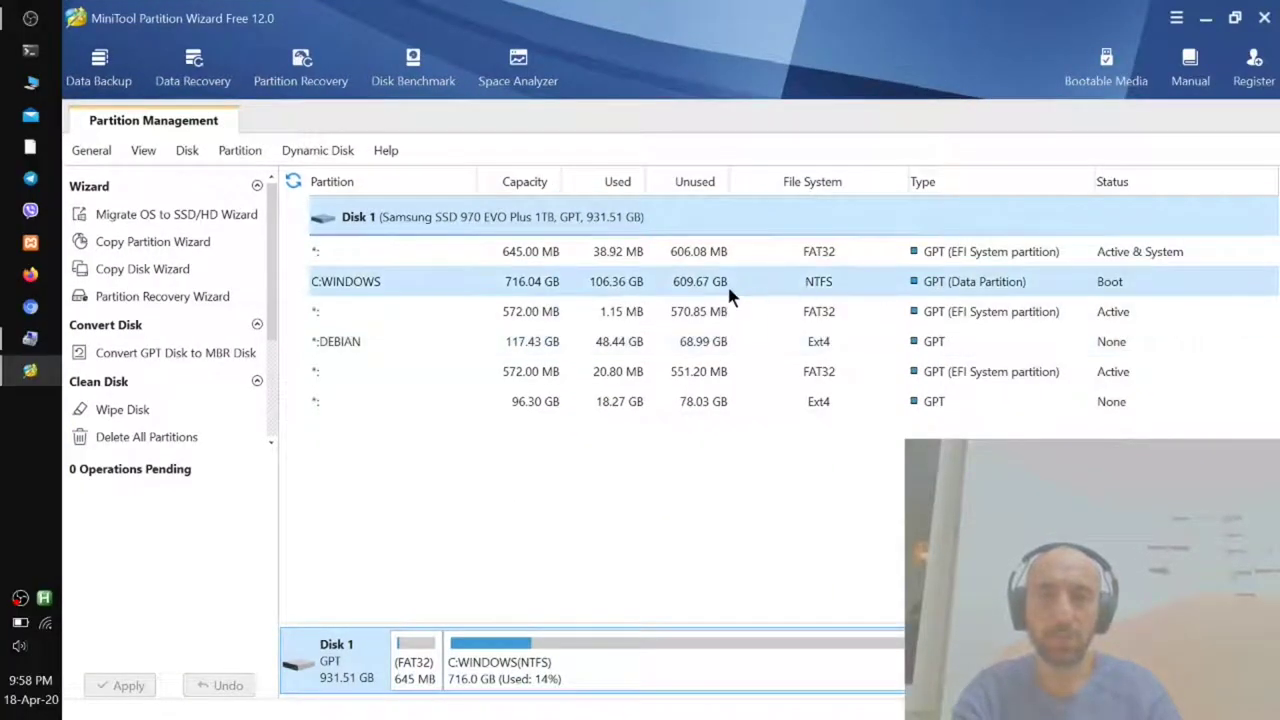
Examine the capacity, used space and file system of each listed partition, from the 645 MB EFI partition downward
click(592, 257)
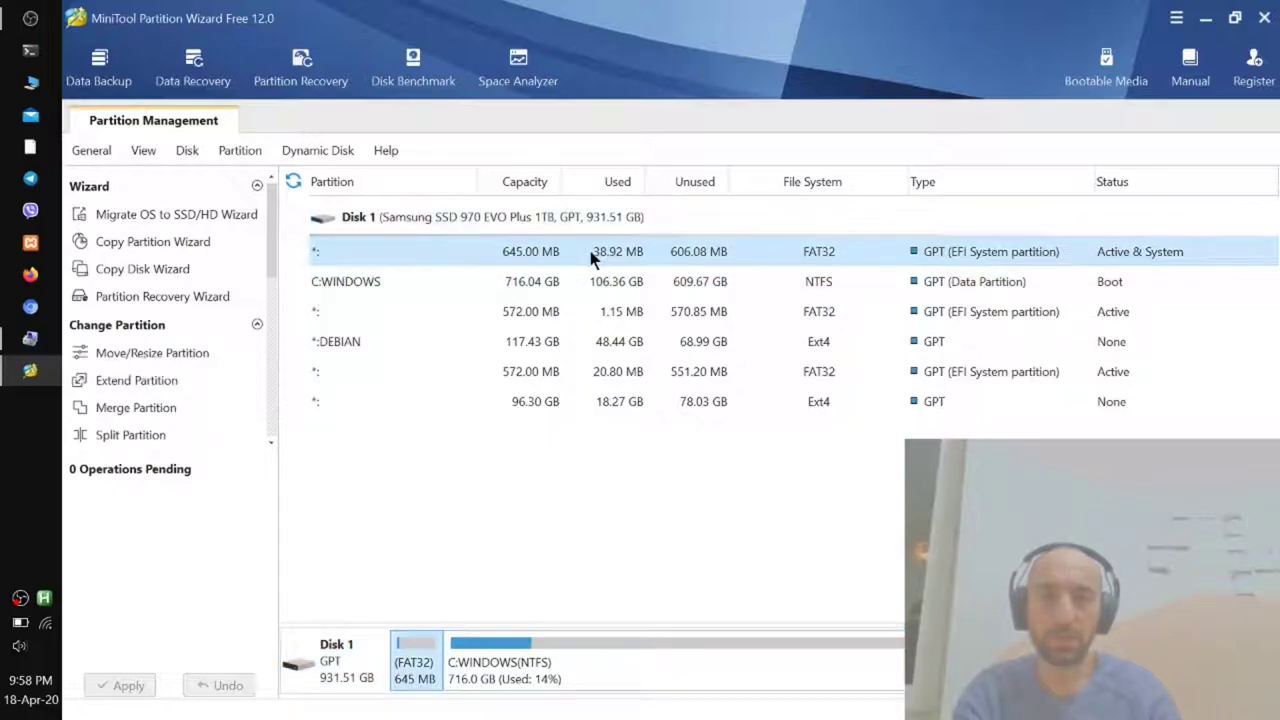
click(545, 283)
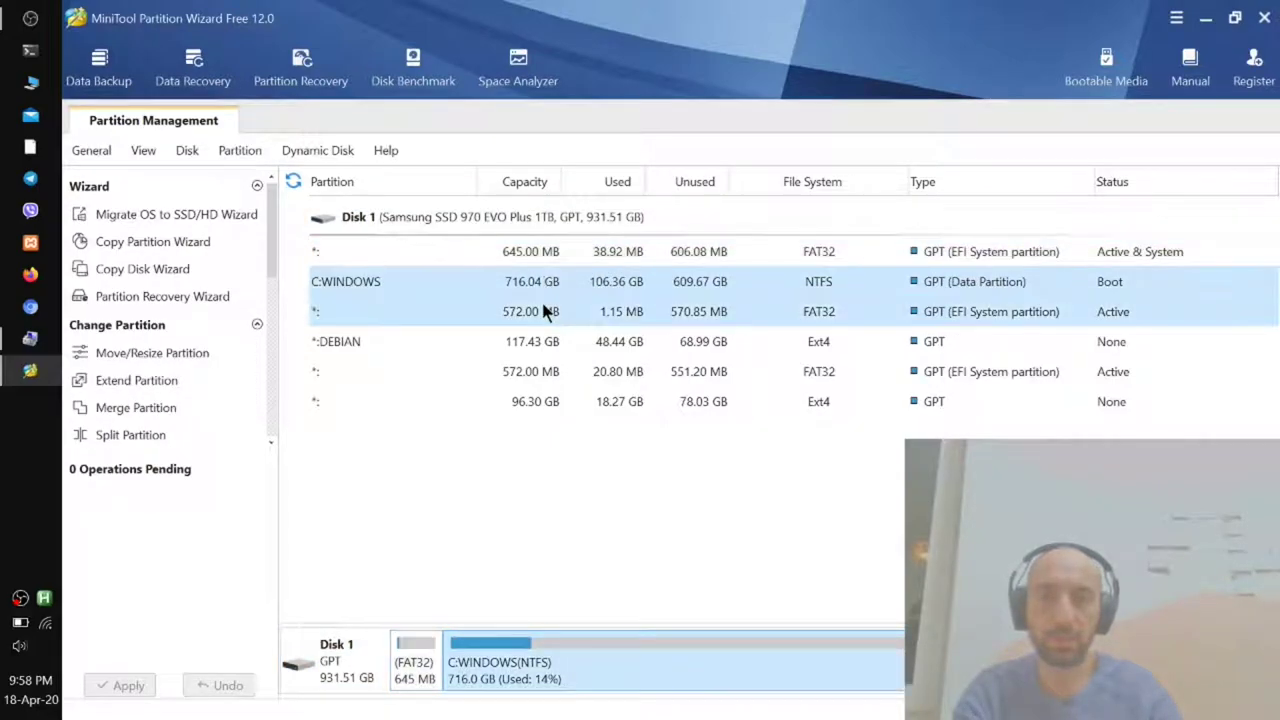
click(545, 318)
click(542, 346)
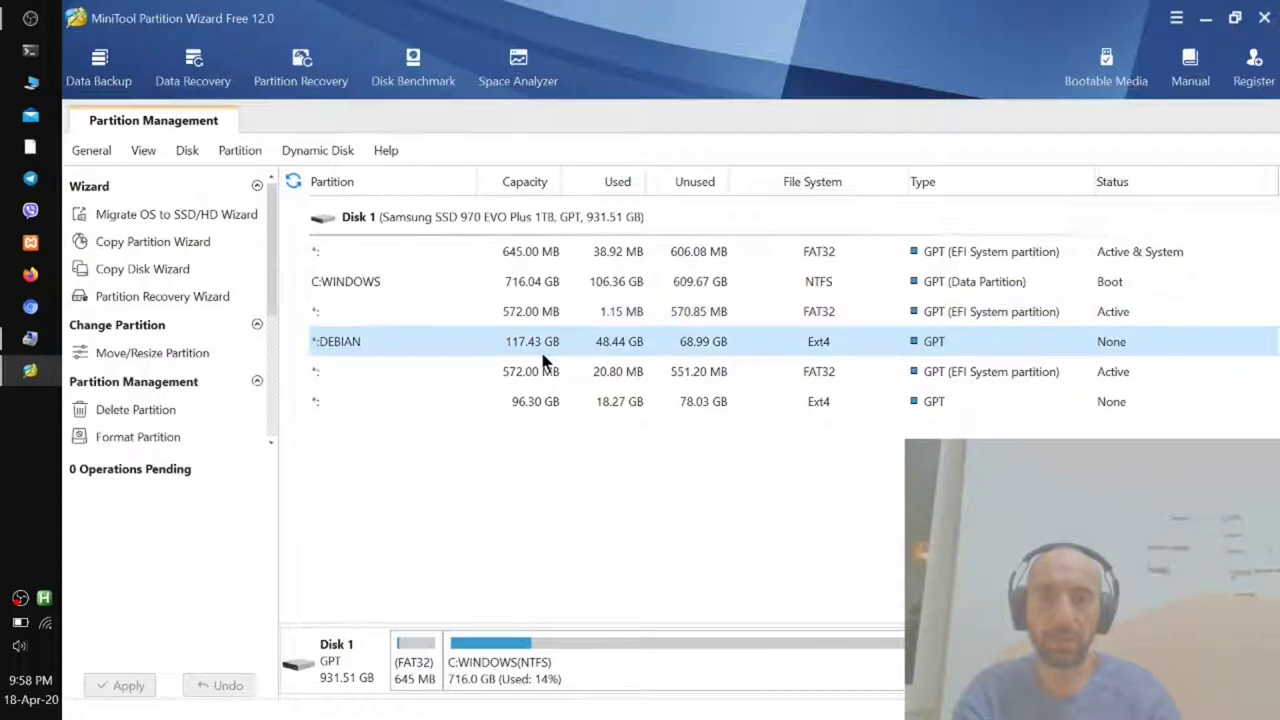
click(534, 382)
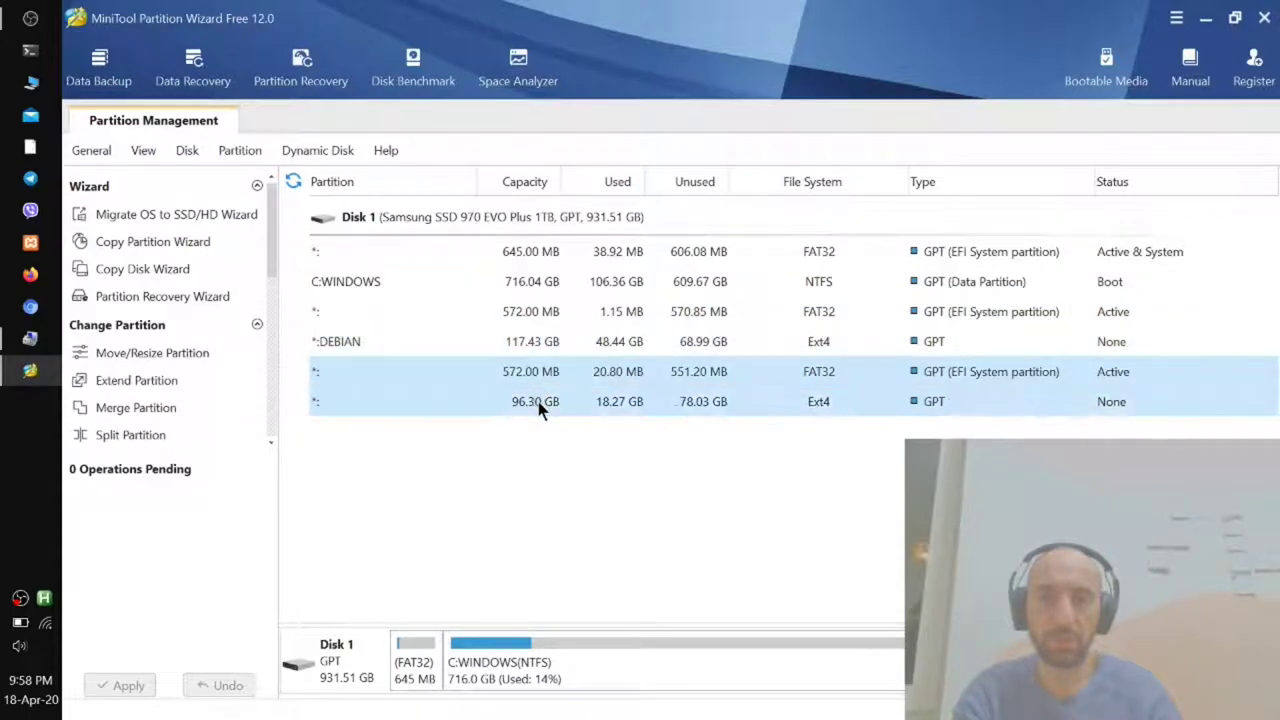
Check the operations offered for the 96.30 GB Ext4 partition and the 572 MB EFI partition just above it
click(538, 406)
right_click(538, 408)
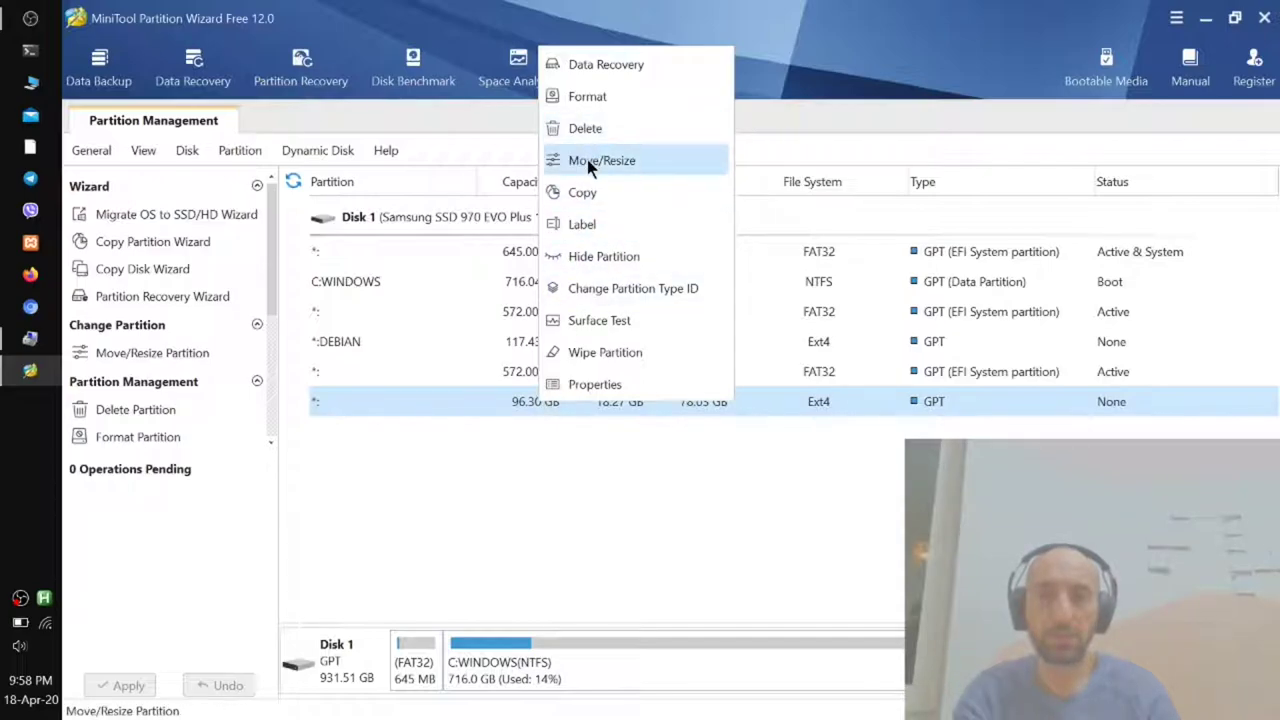
click(488, 372)
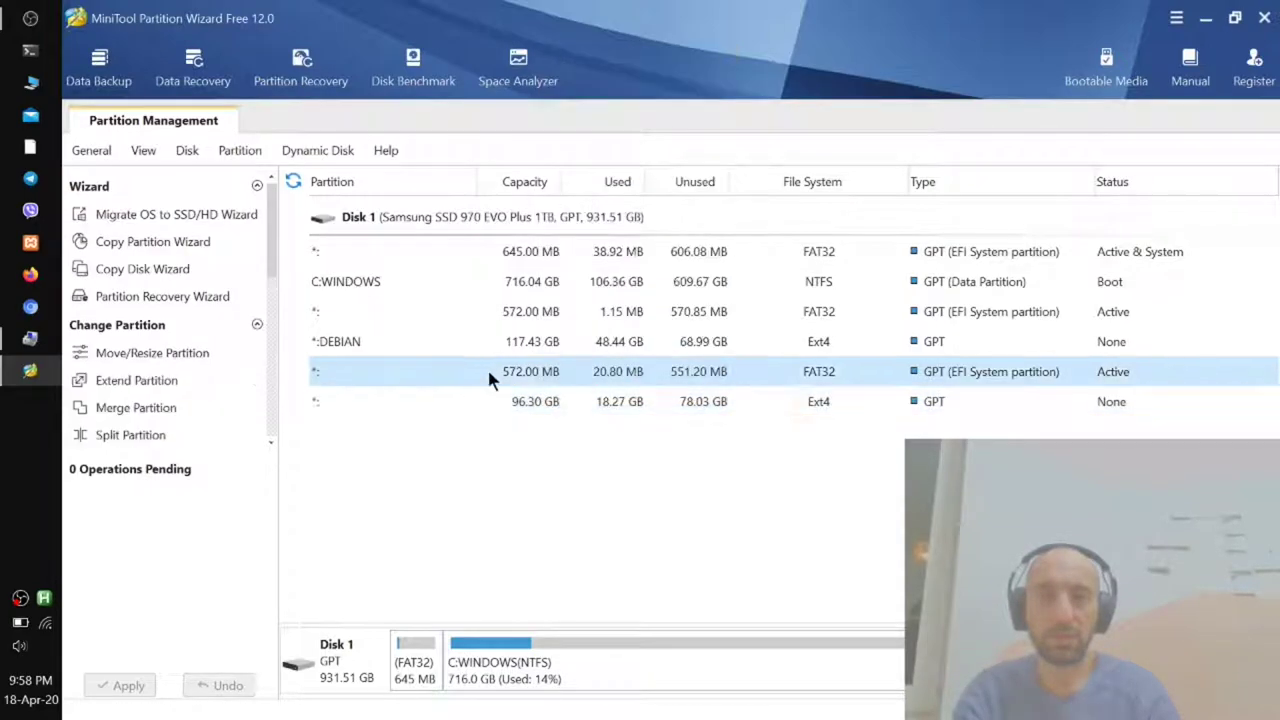
right_click(487, 367)
click(403, 352)
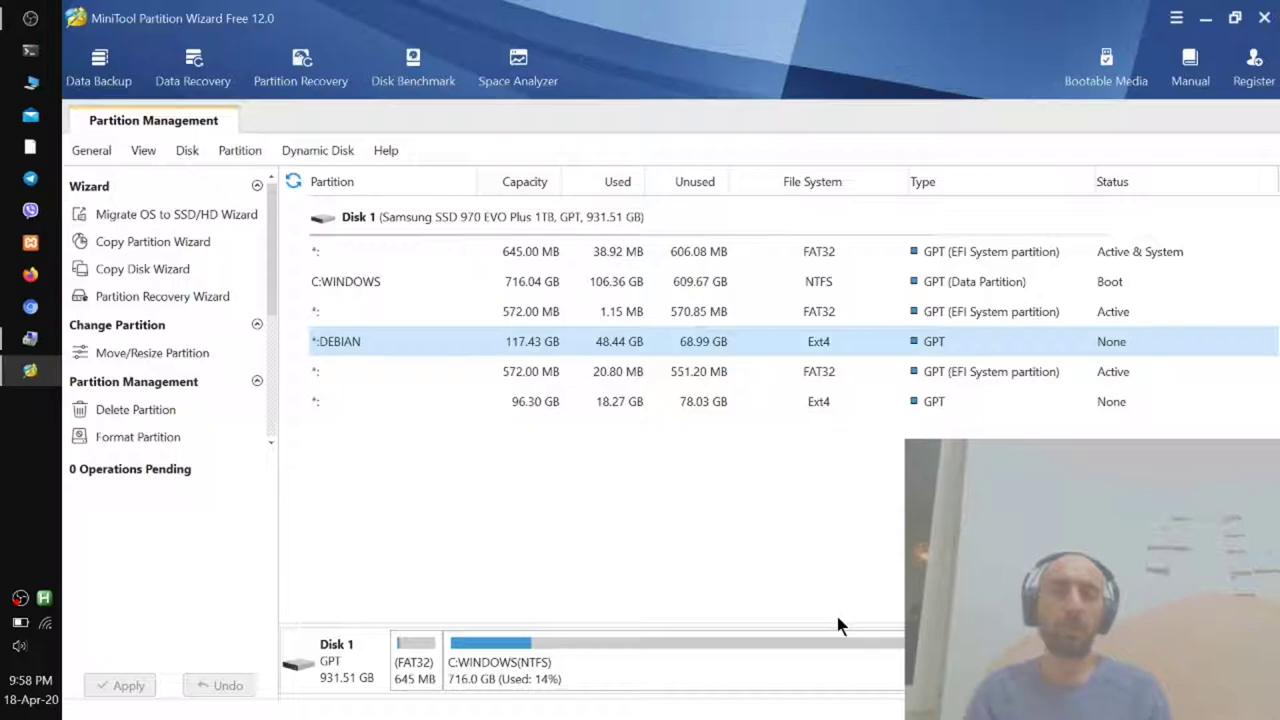
Compare the DEBIAN and 96.30 GB Ext4 partitions with the 572 MB EFI system partition preceding each
click(391, 383)
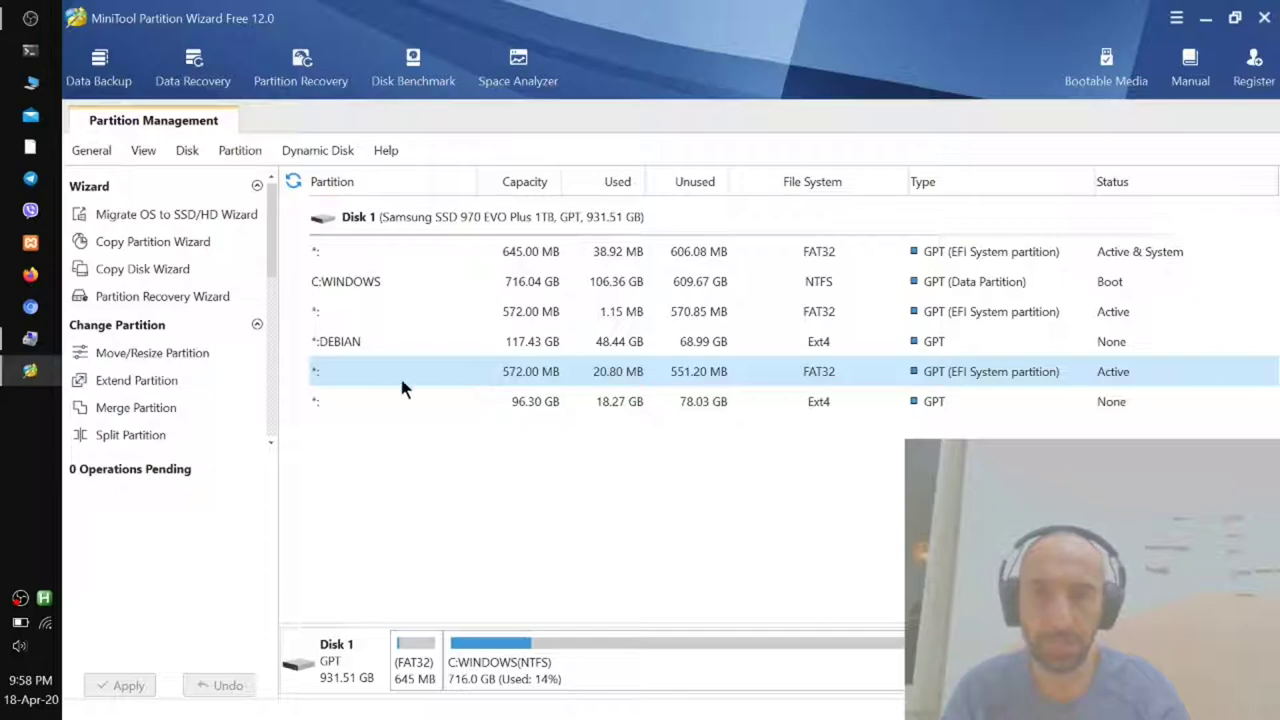
click(386, 400)
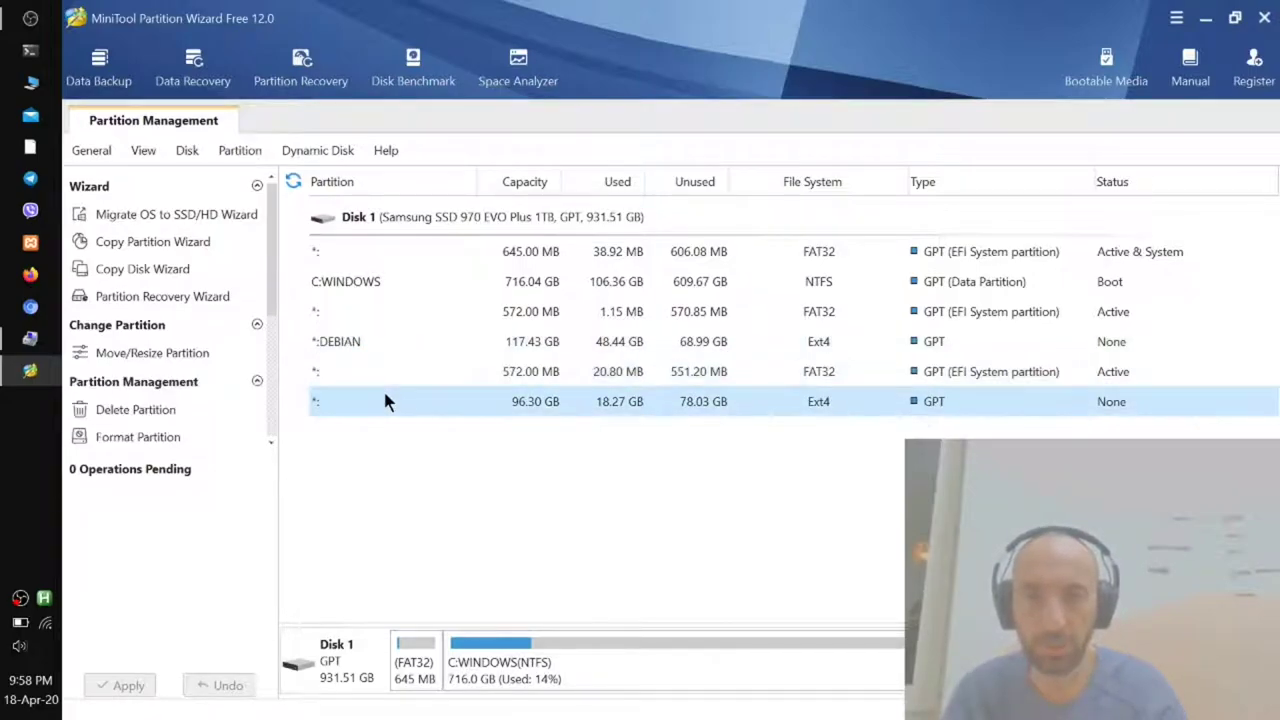
click(361, 342)
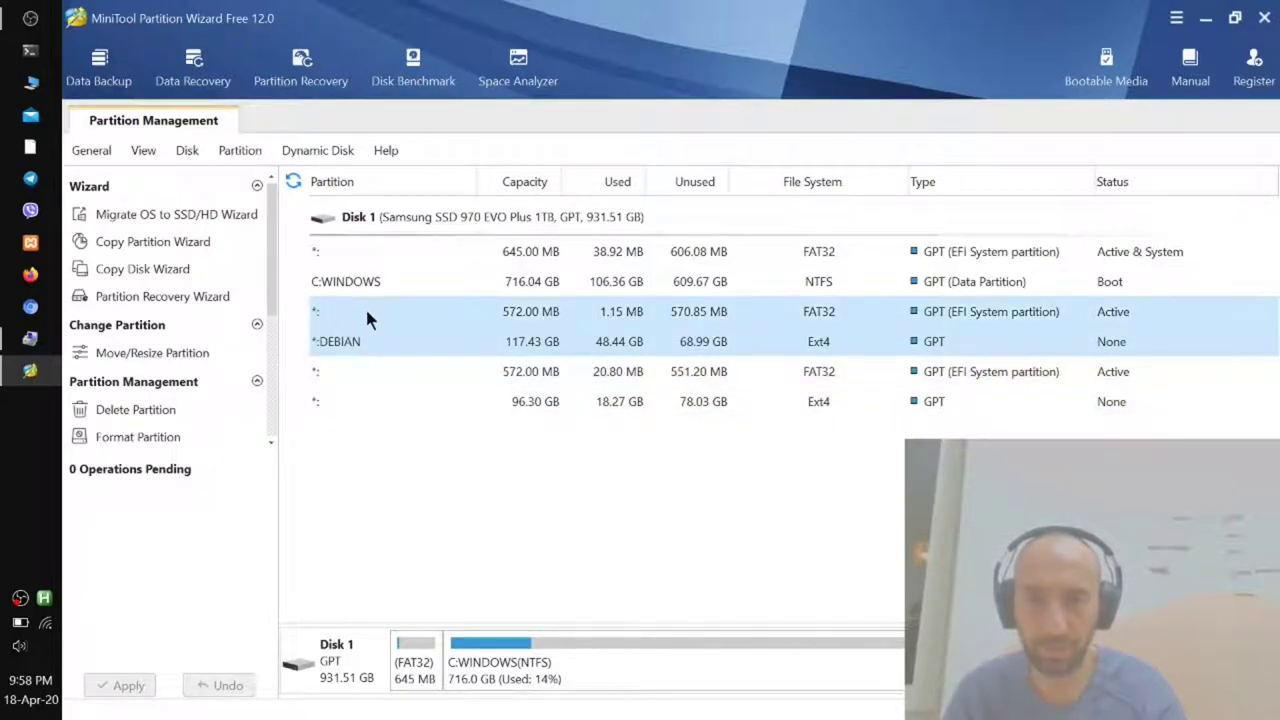
click(364, 311)
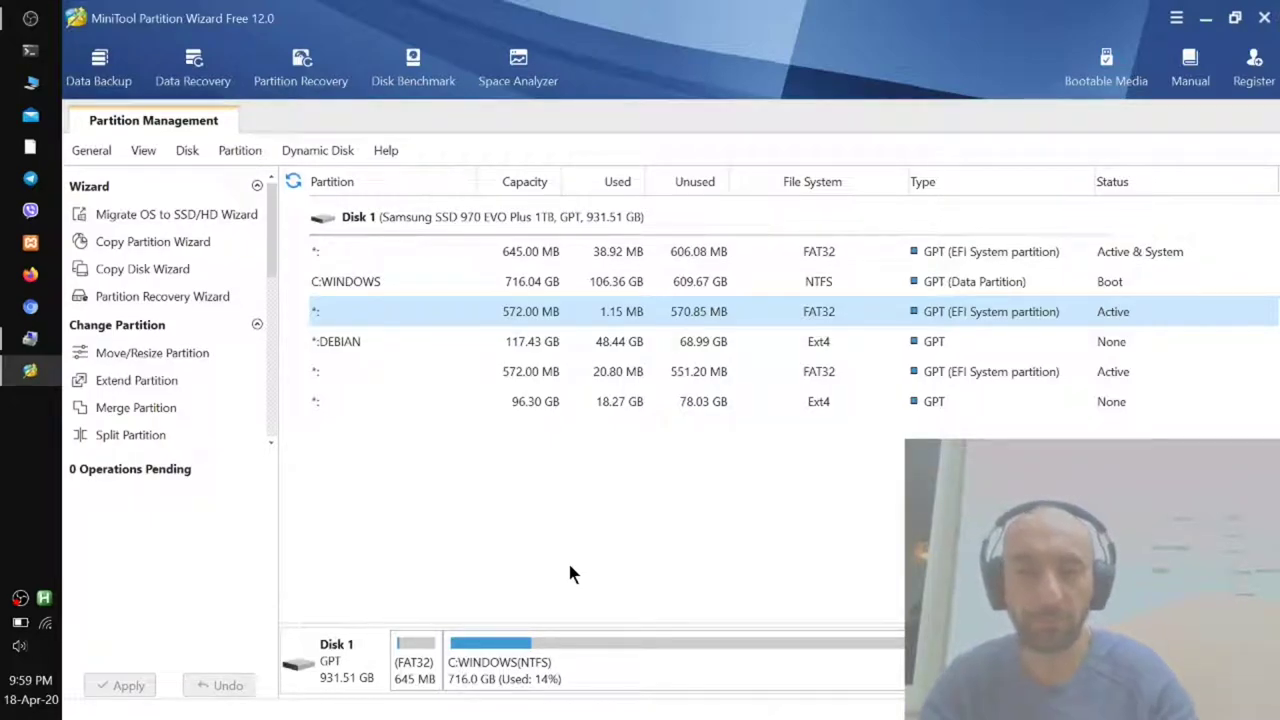
Quit the partition manager and return to the desktop
key(alt+F4)
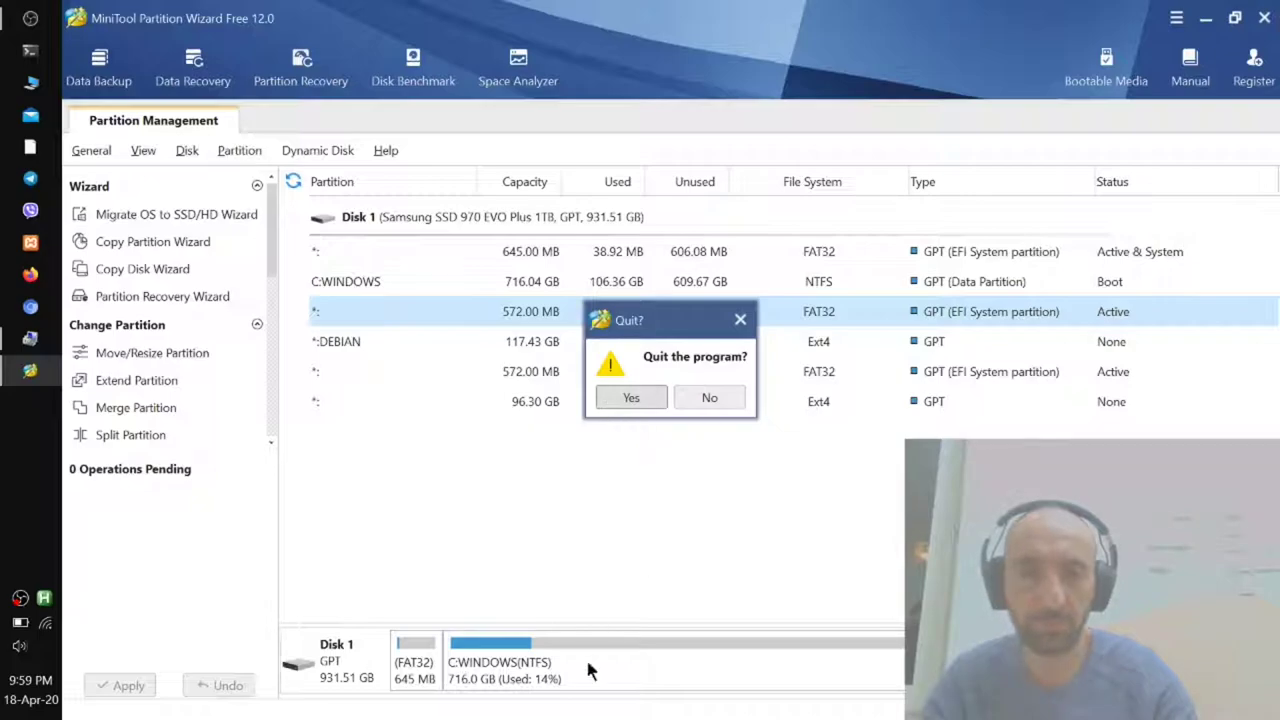
key(Return)
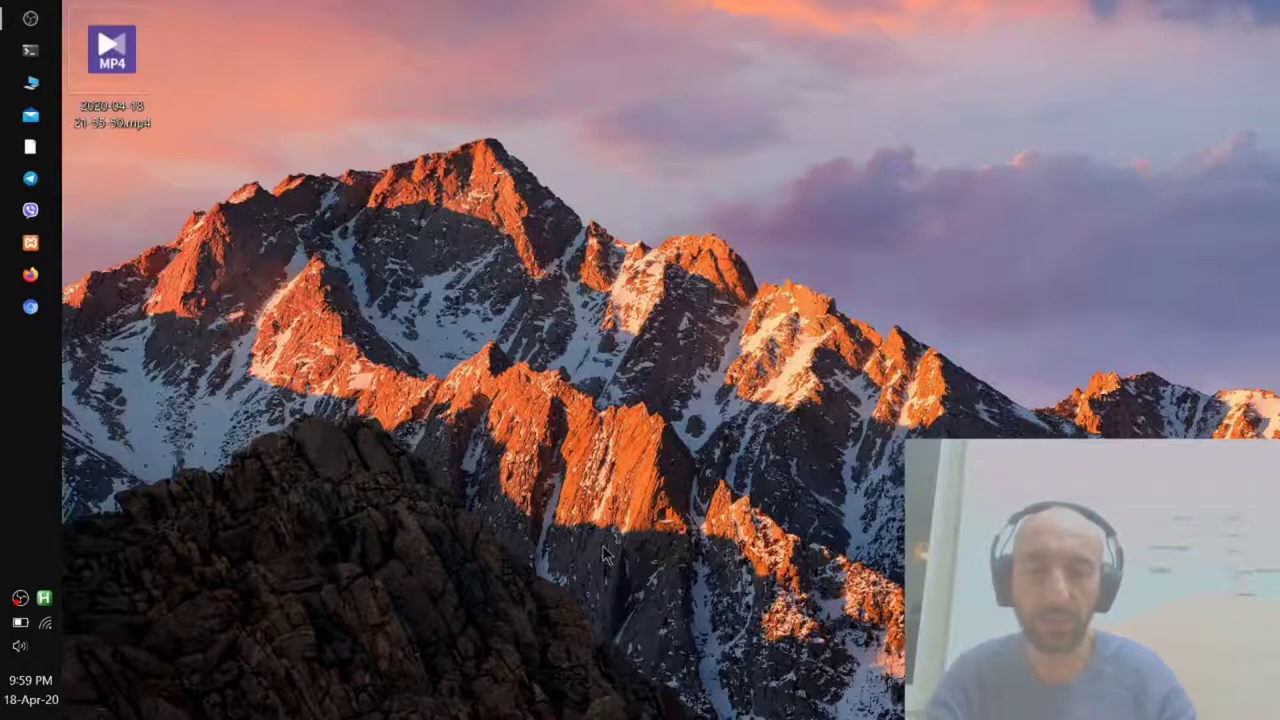
Open a maximized Command Prompt with administrator rights and start diskpart
key(super+x)
key(a)
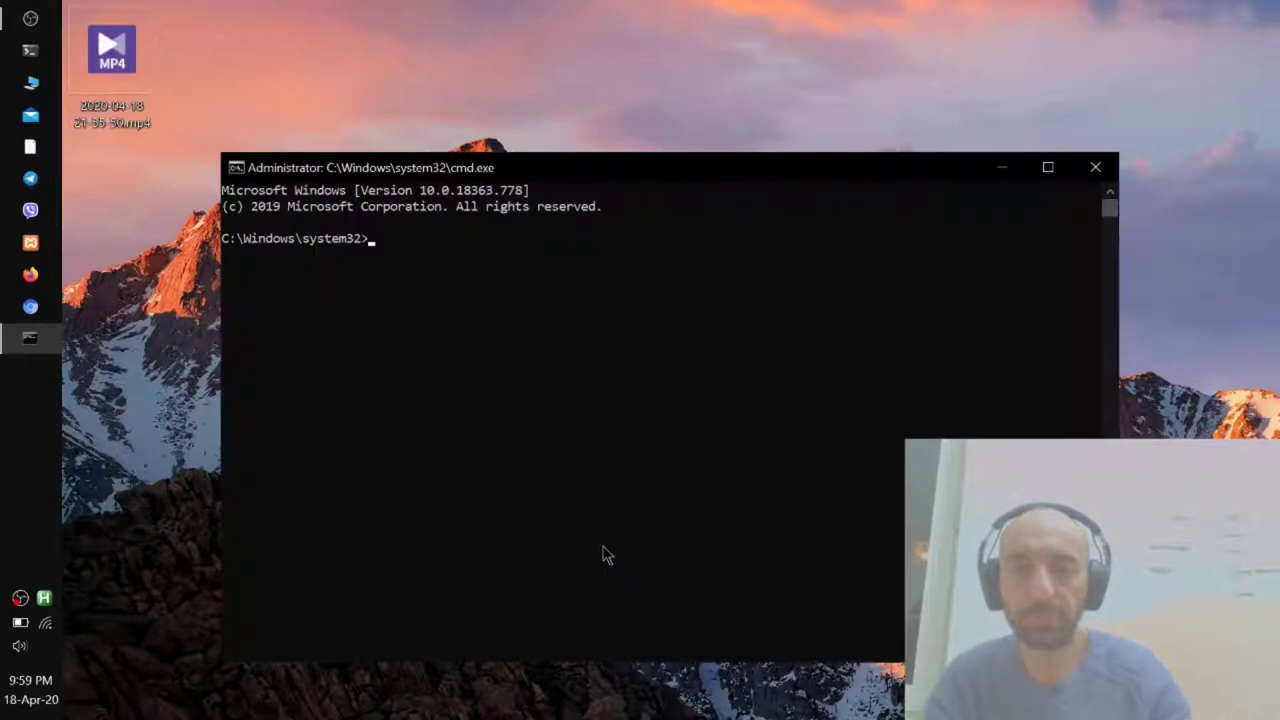
key(super+Up)
text(diskpart)
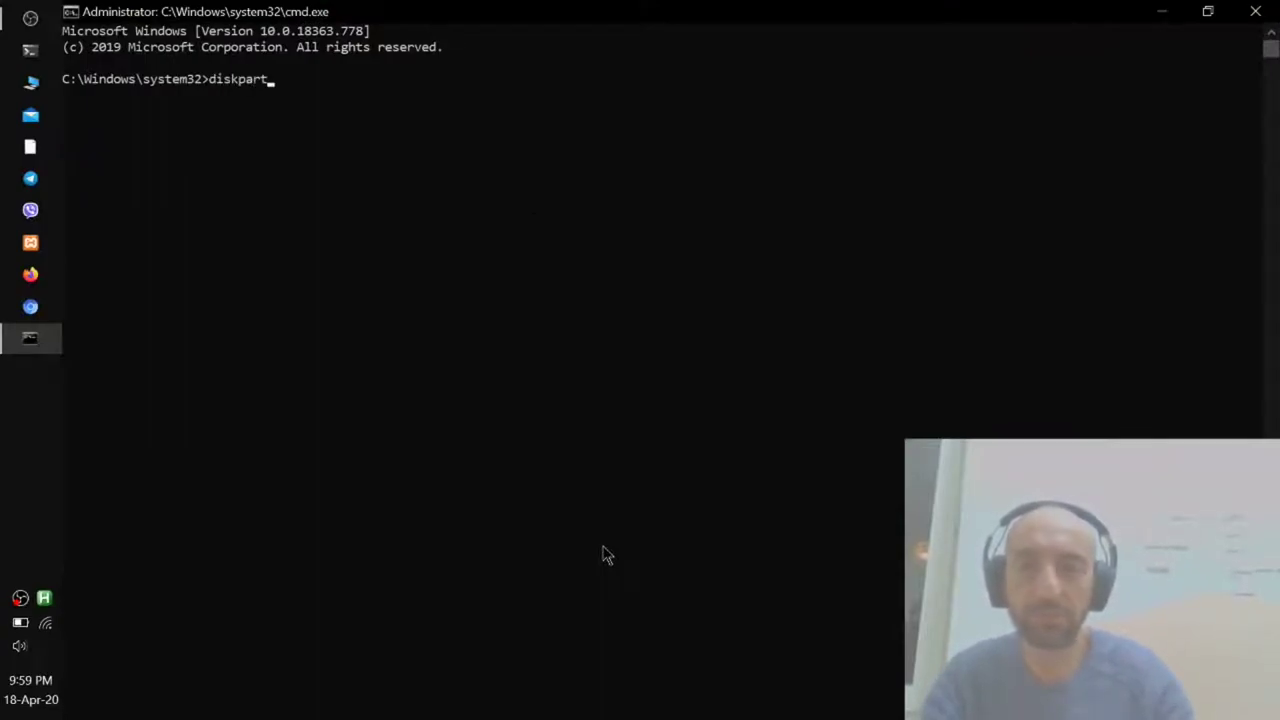
key(Return)
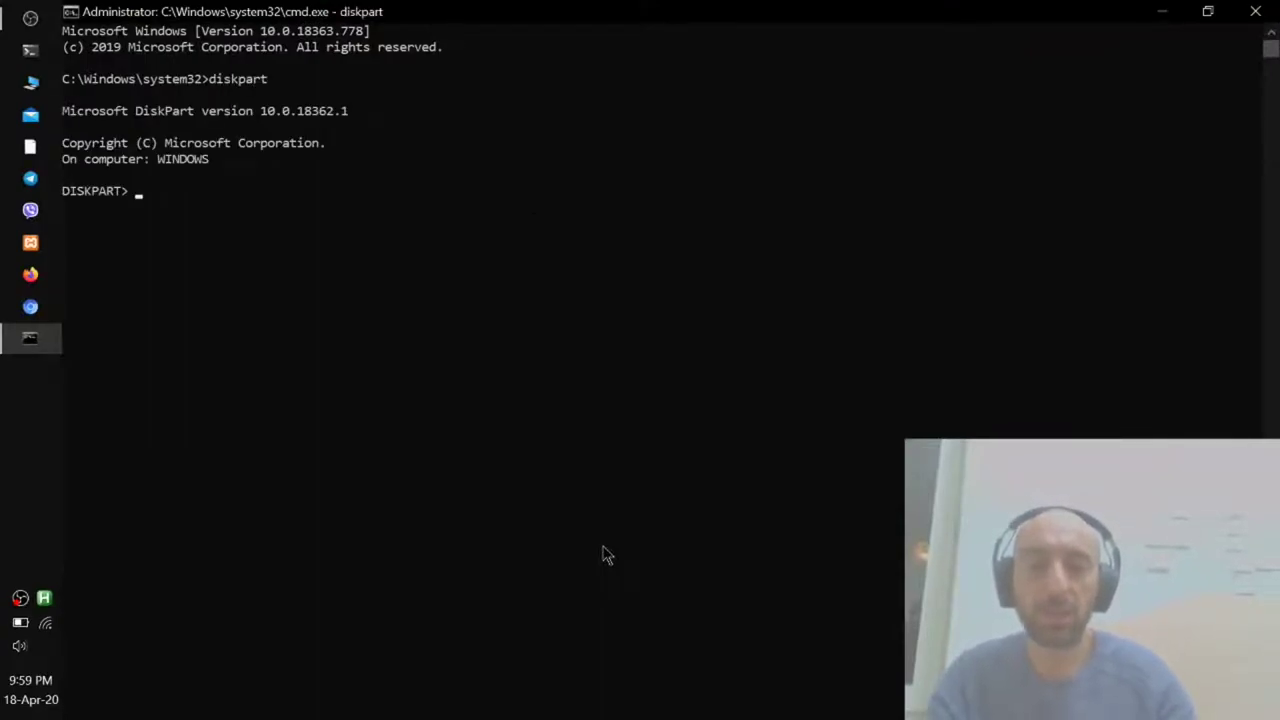
List the disks in diskpart, select disk 0 and list its partitions
text(lis disk)
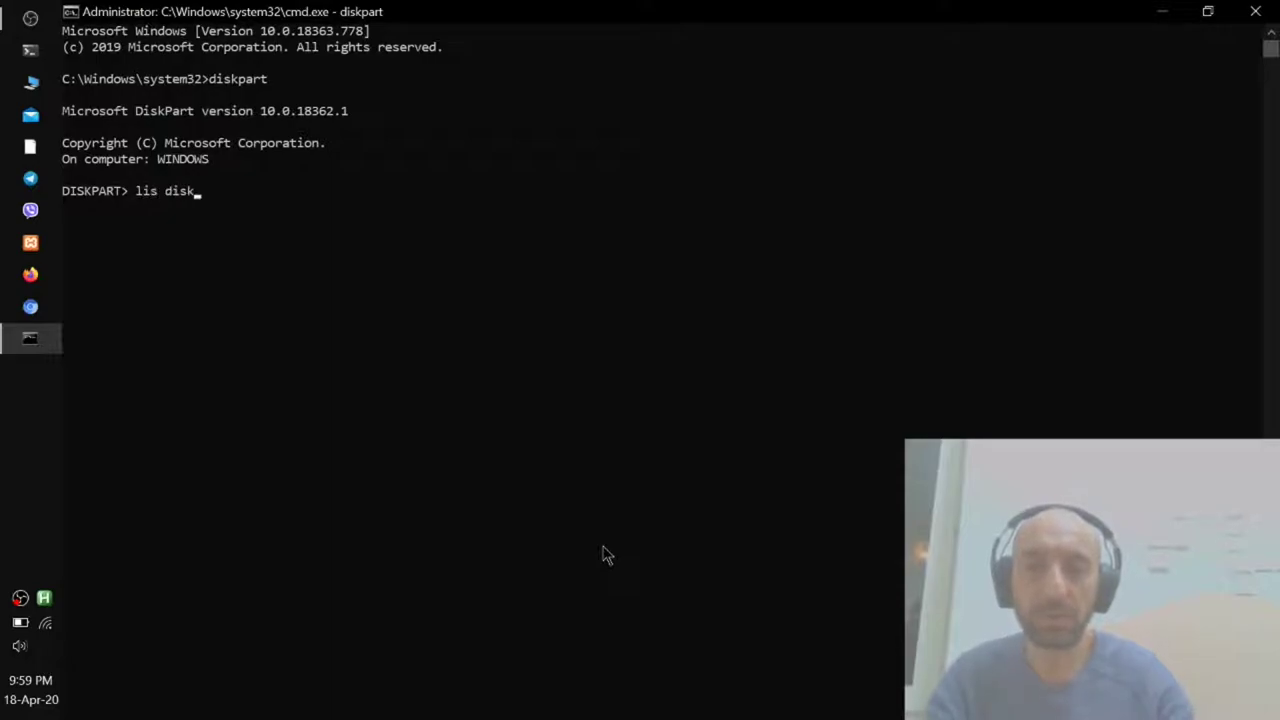
key(Return)
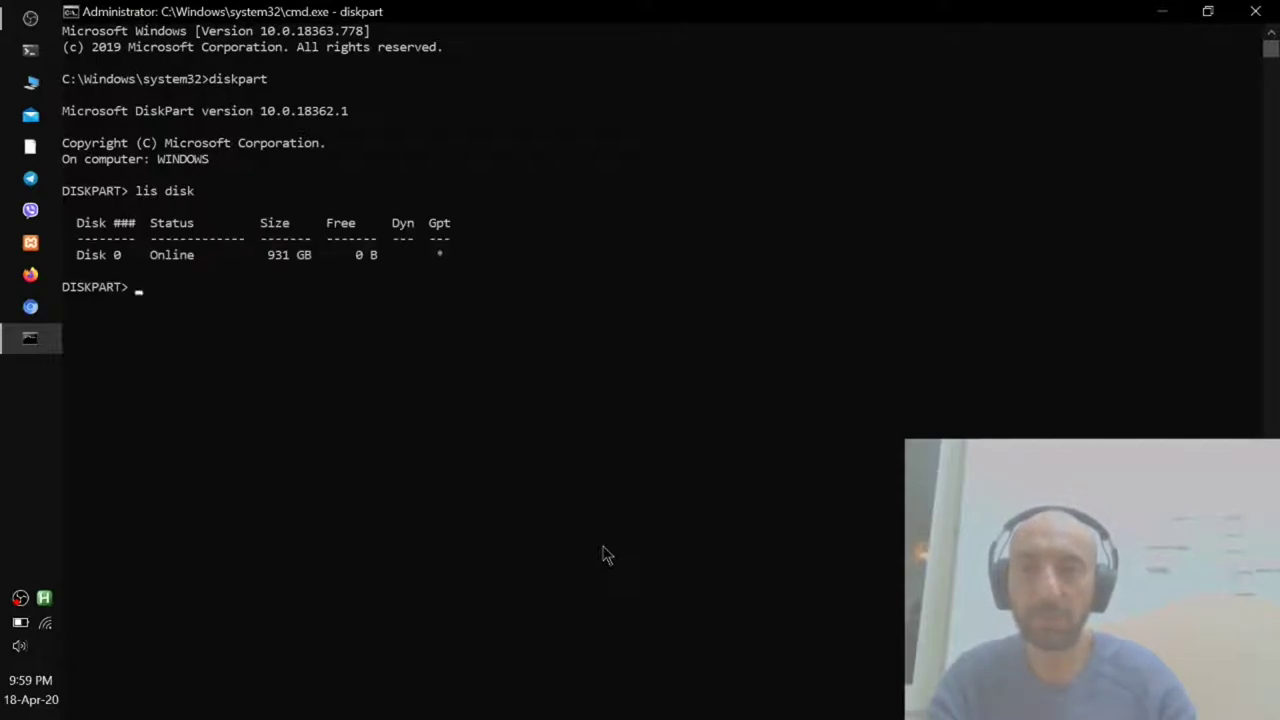
text(sel disk 0)
key(Return)
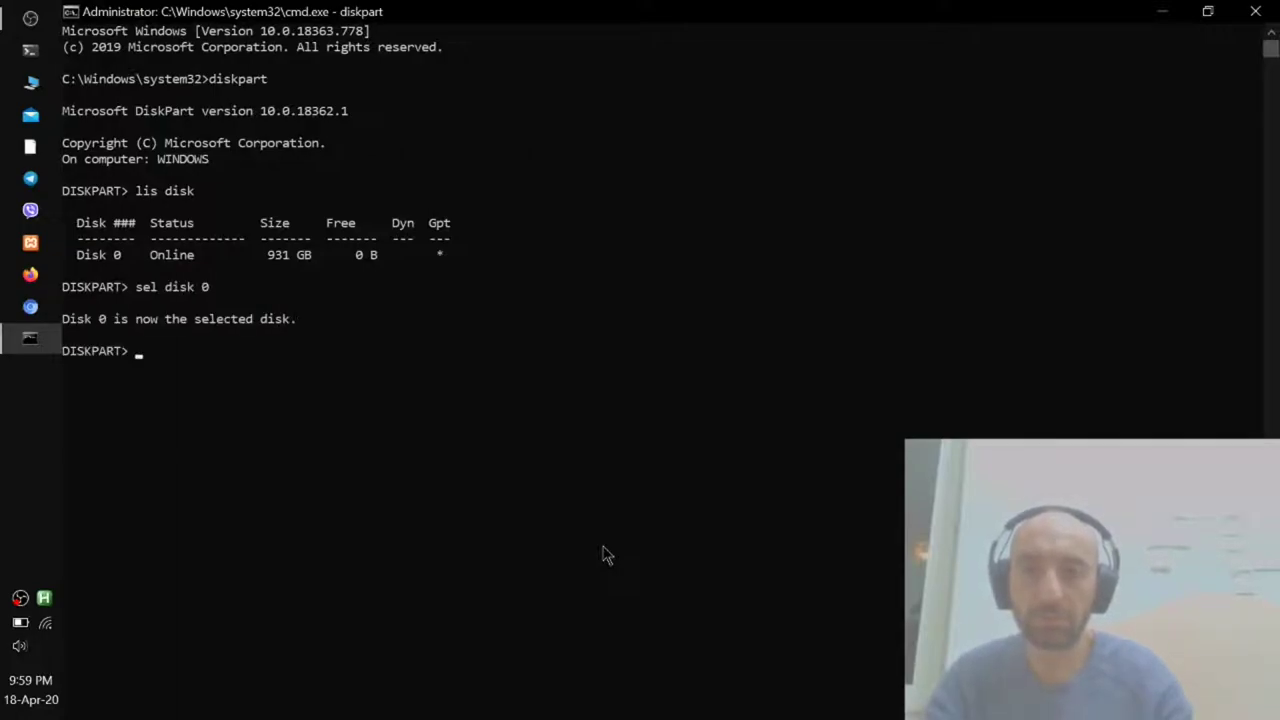
text(lis part)
key(Return)
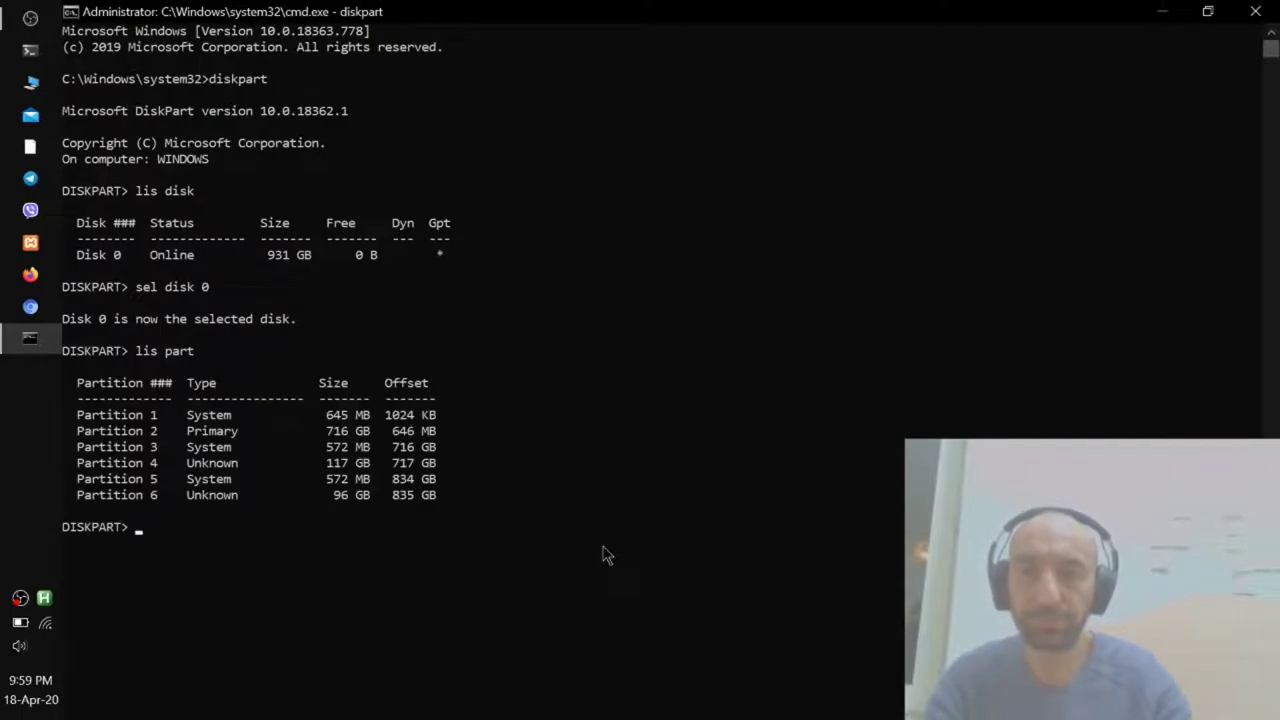
Select partition 1, the 645 MB System partition, in diskpart
text(sel part)
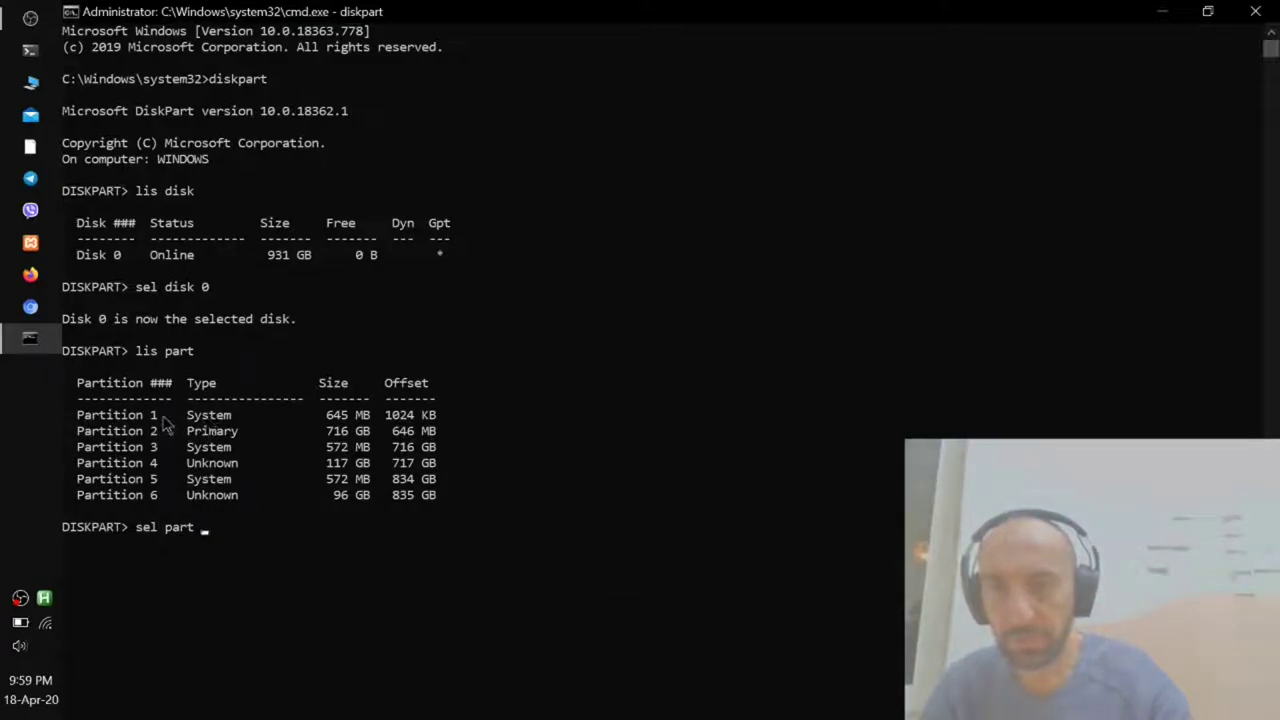
drag(160, 418, 79, 420)
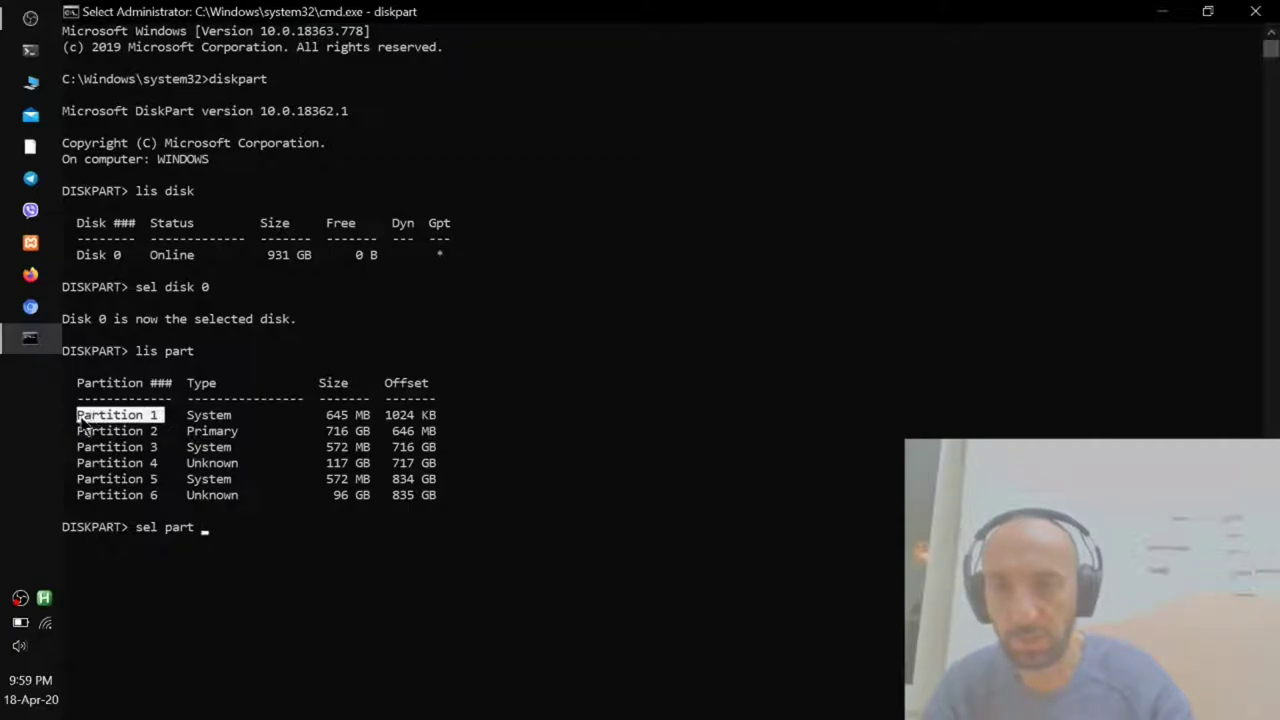
drag(243, 415, 85, 425)
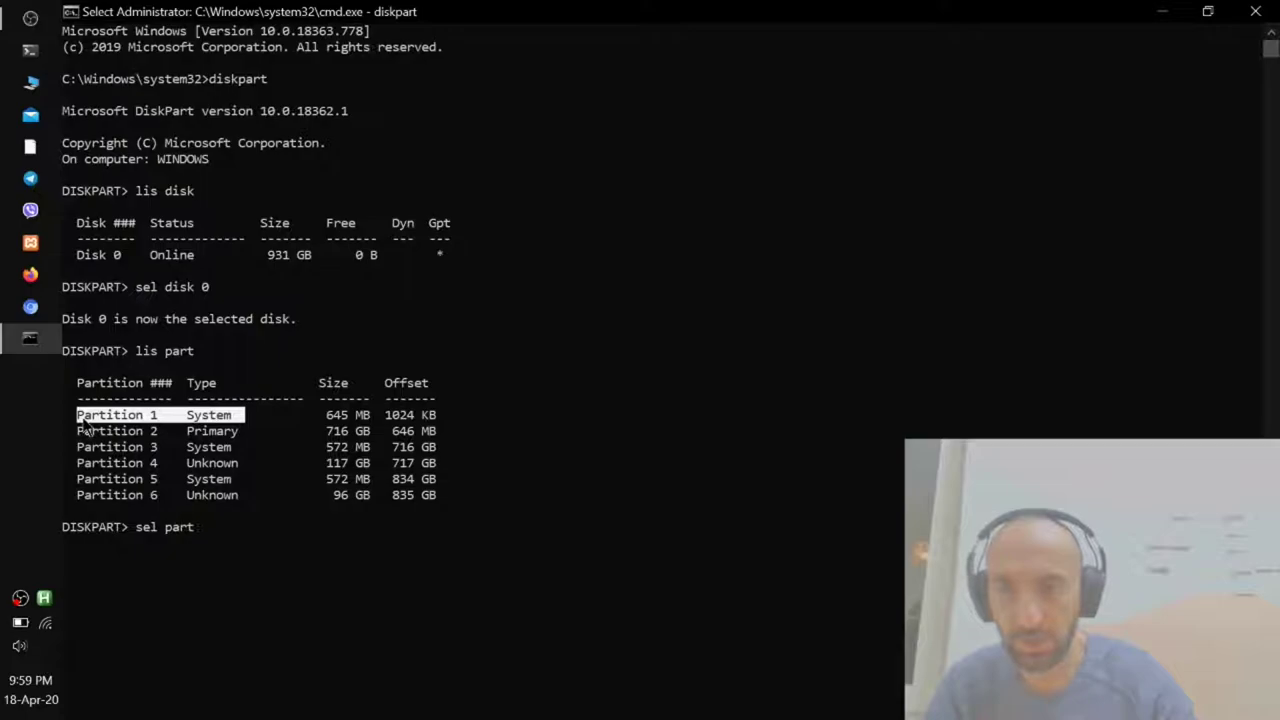
click(241, 542)
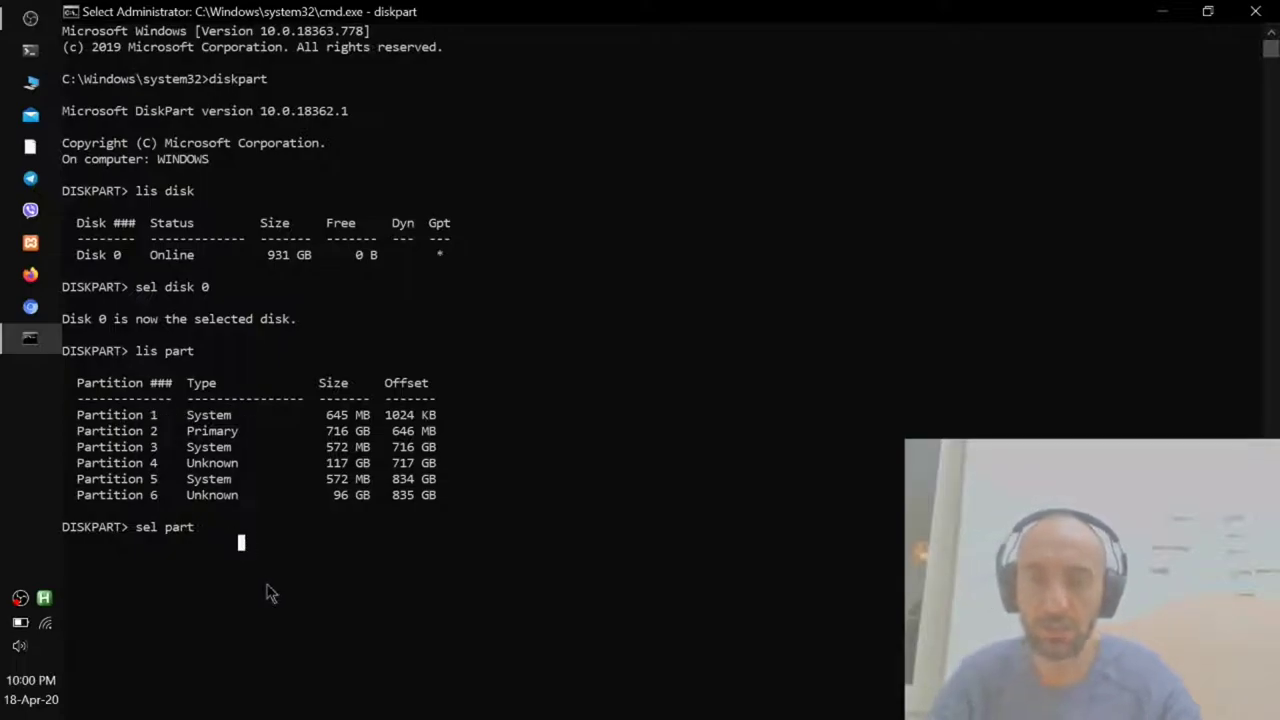
text(1)
key(Return)
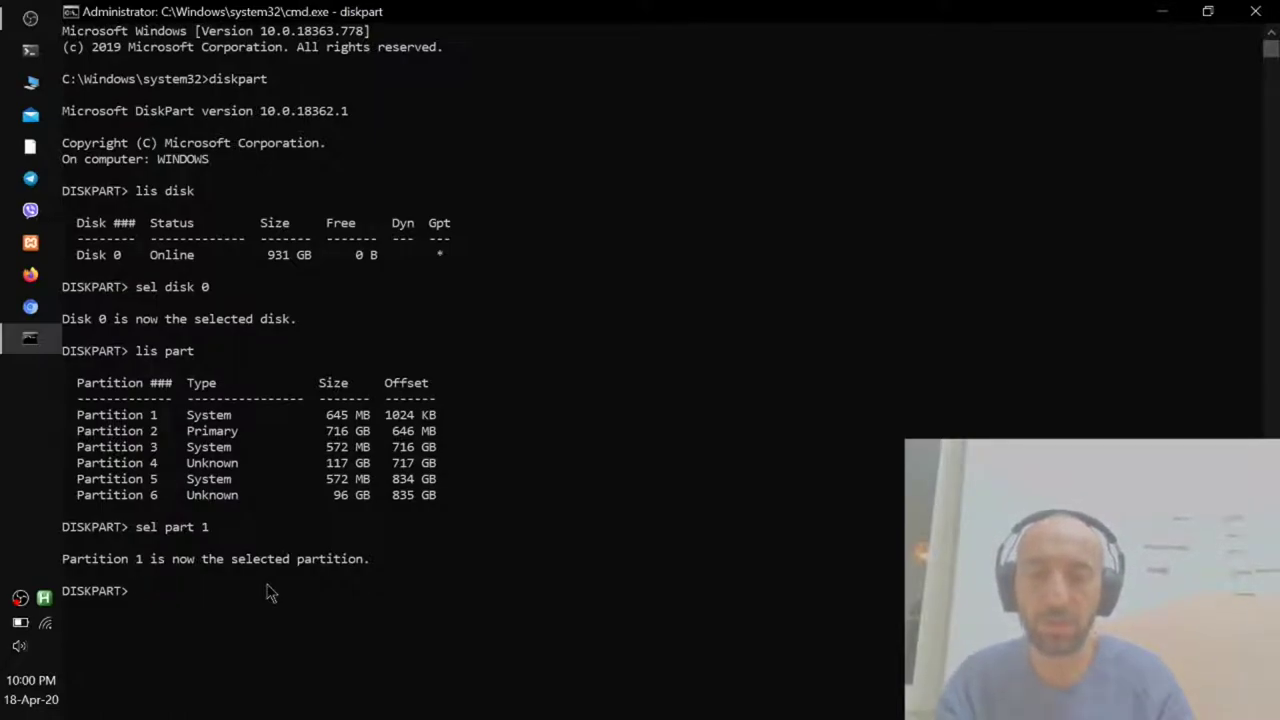
Try to assign drive letter M to the selected System partition
text(assig)
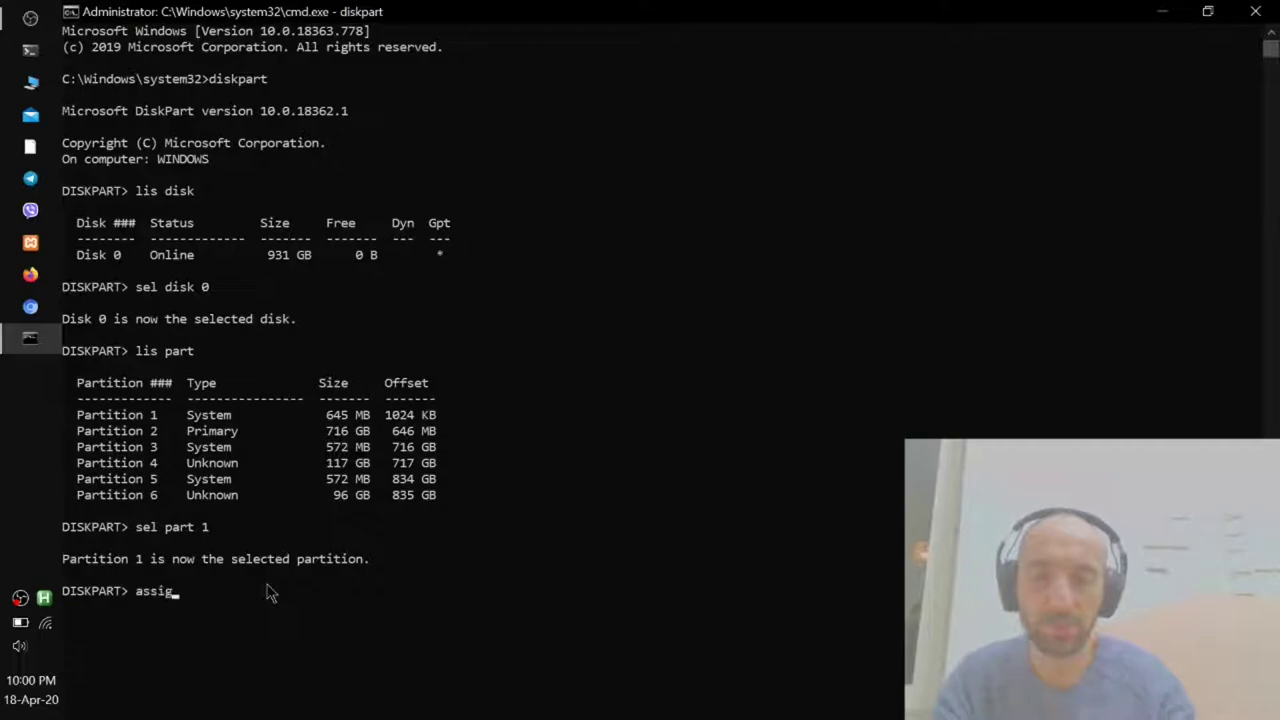
text(n letter = m)
key(Return)
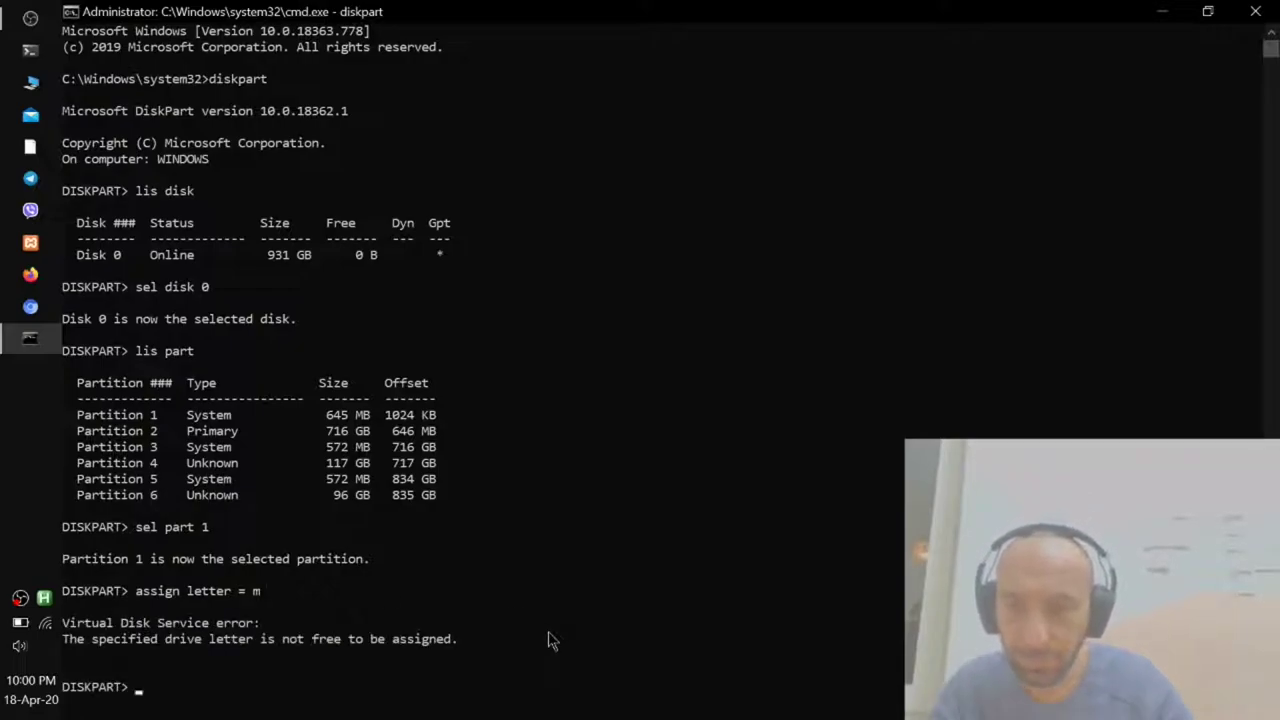
Assign drive letter N to the selected System partition and exit diskpart
text(assign letter)
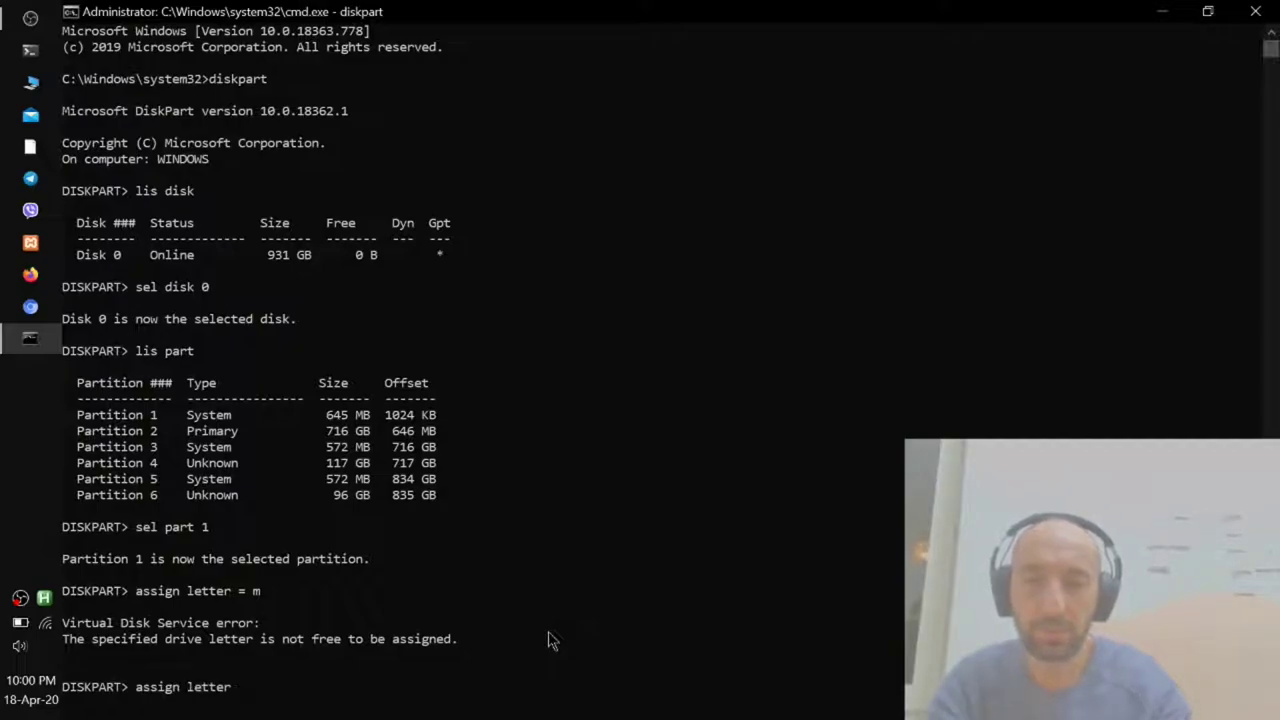
text( = n)
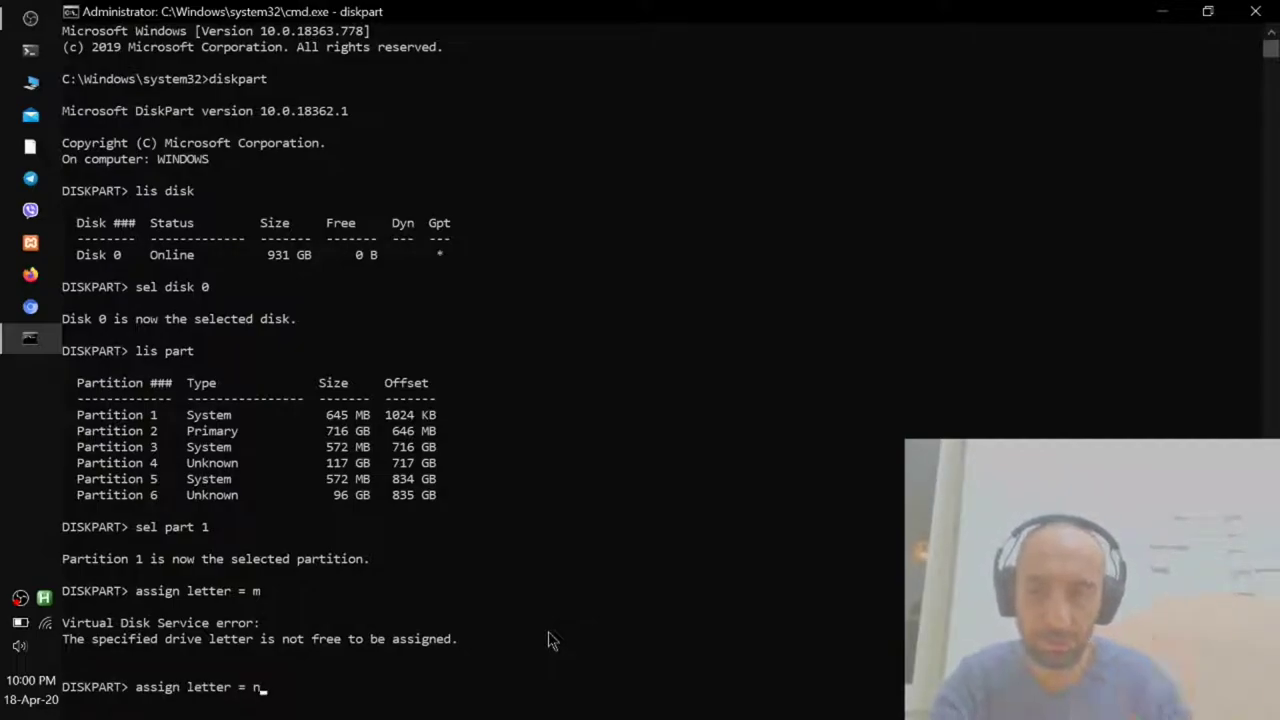
key(Return)
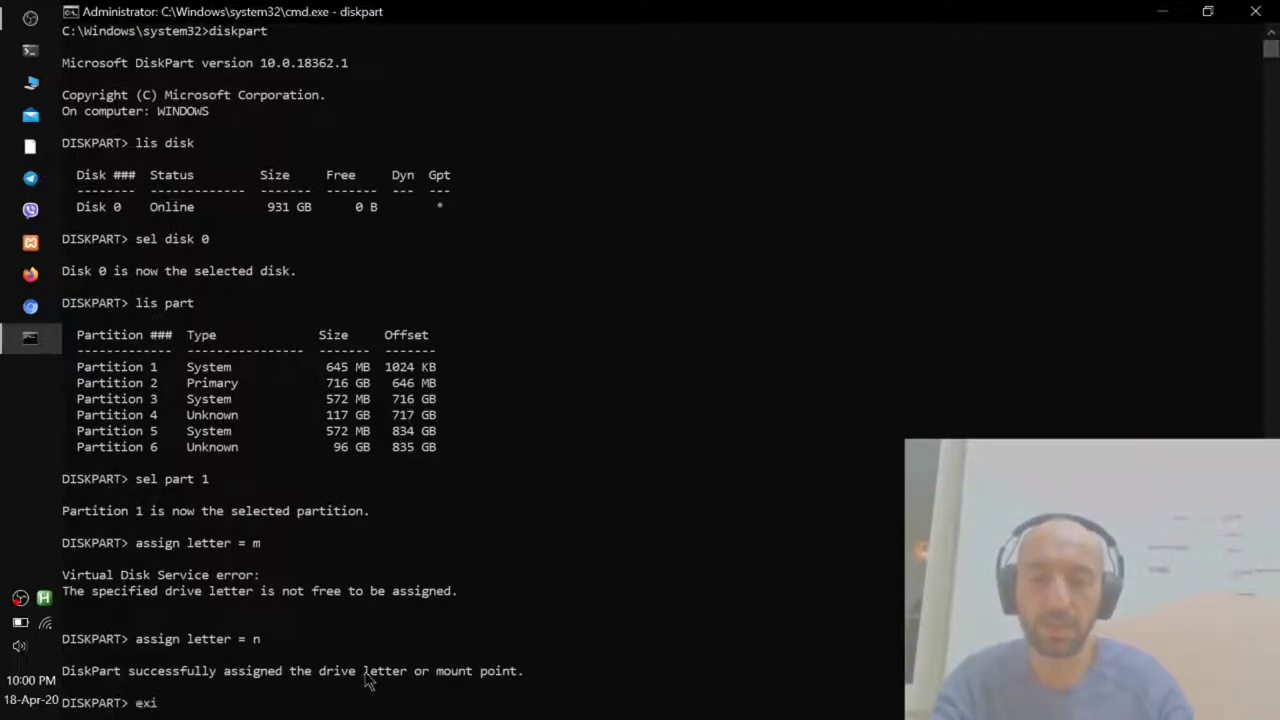
key(Return)
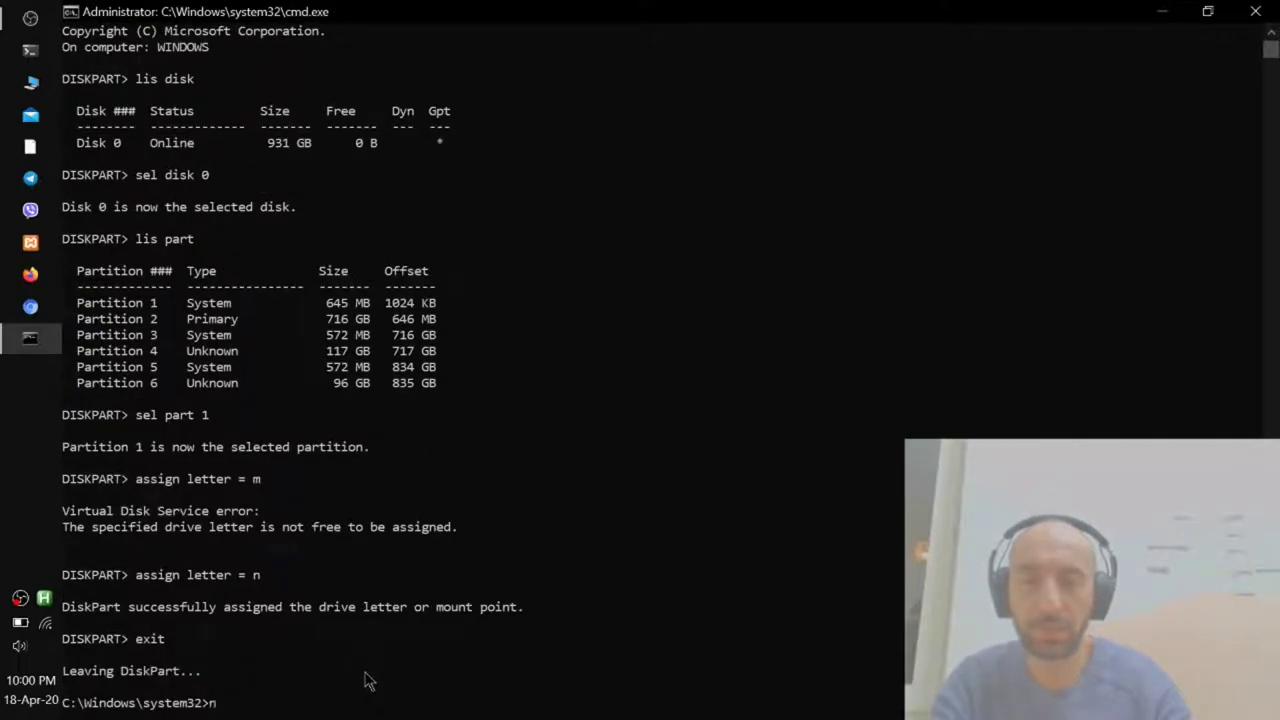
Switch to drive N: and list the contents of its root directory
text(n:)
key(Return)
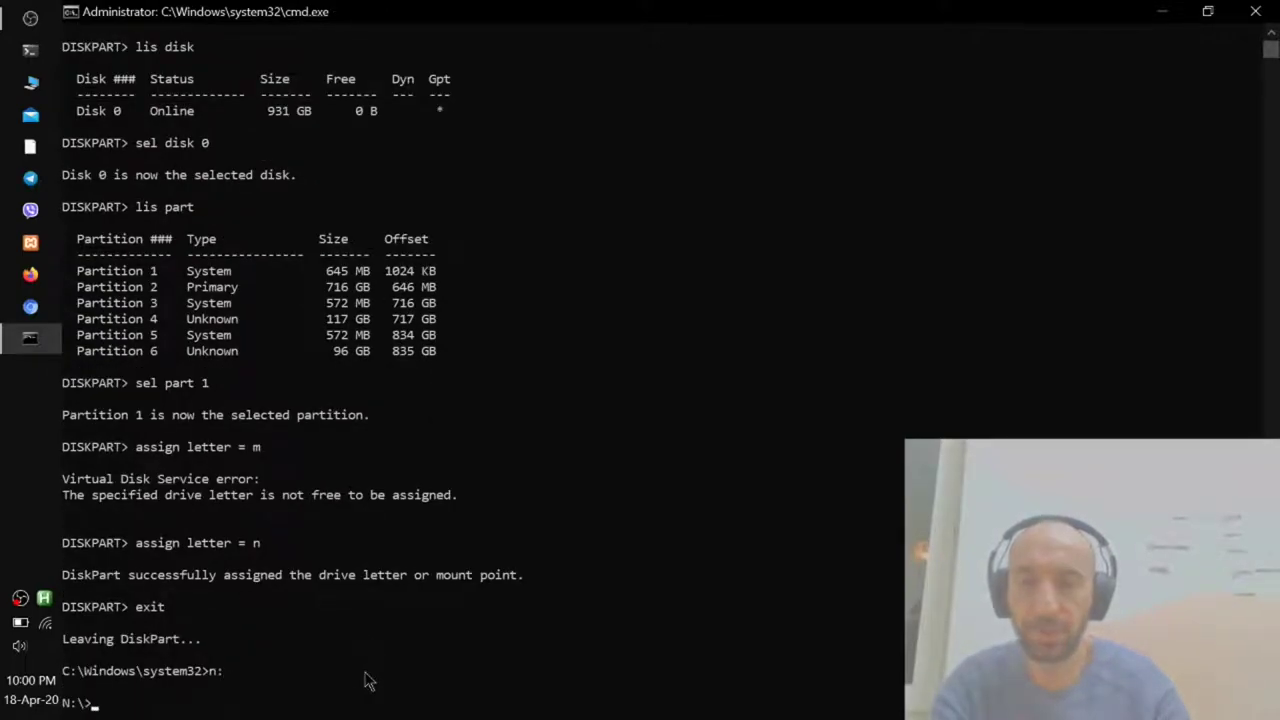
text(di)
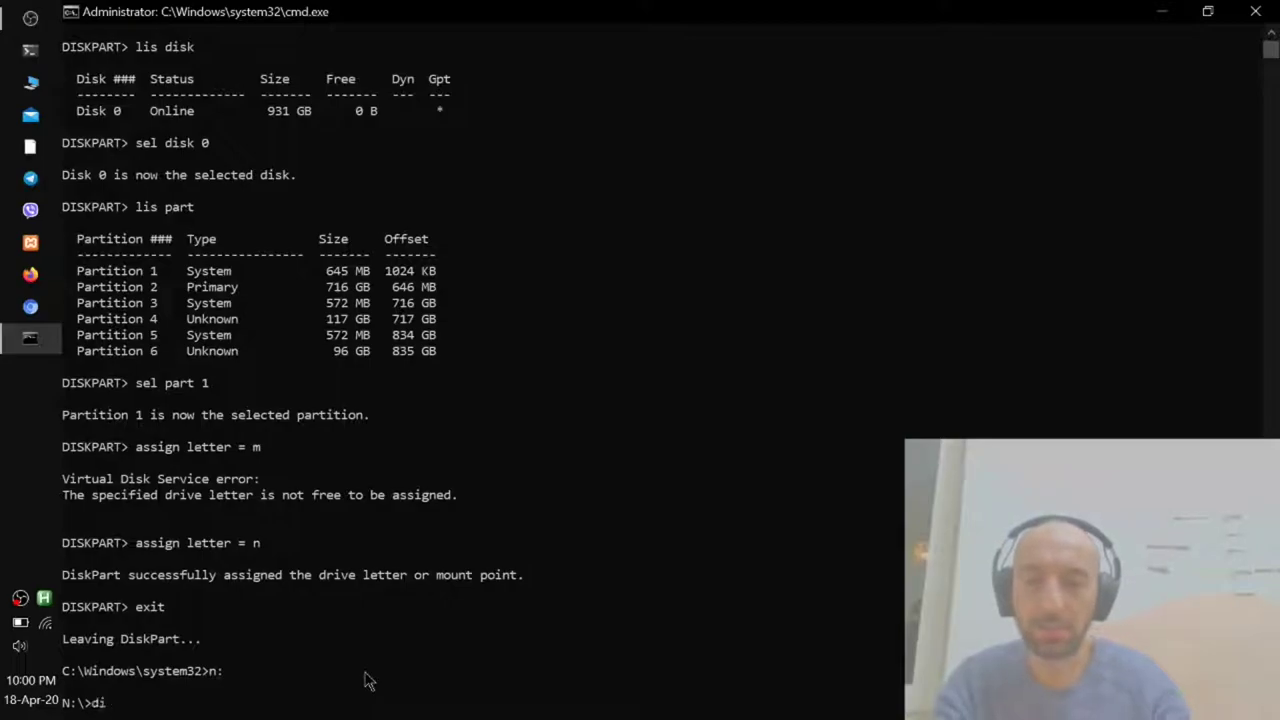
text(r)
key(Return)
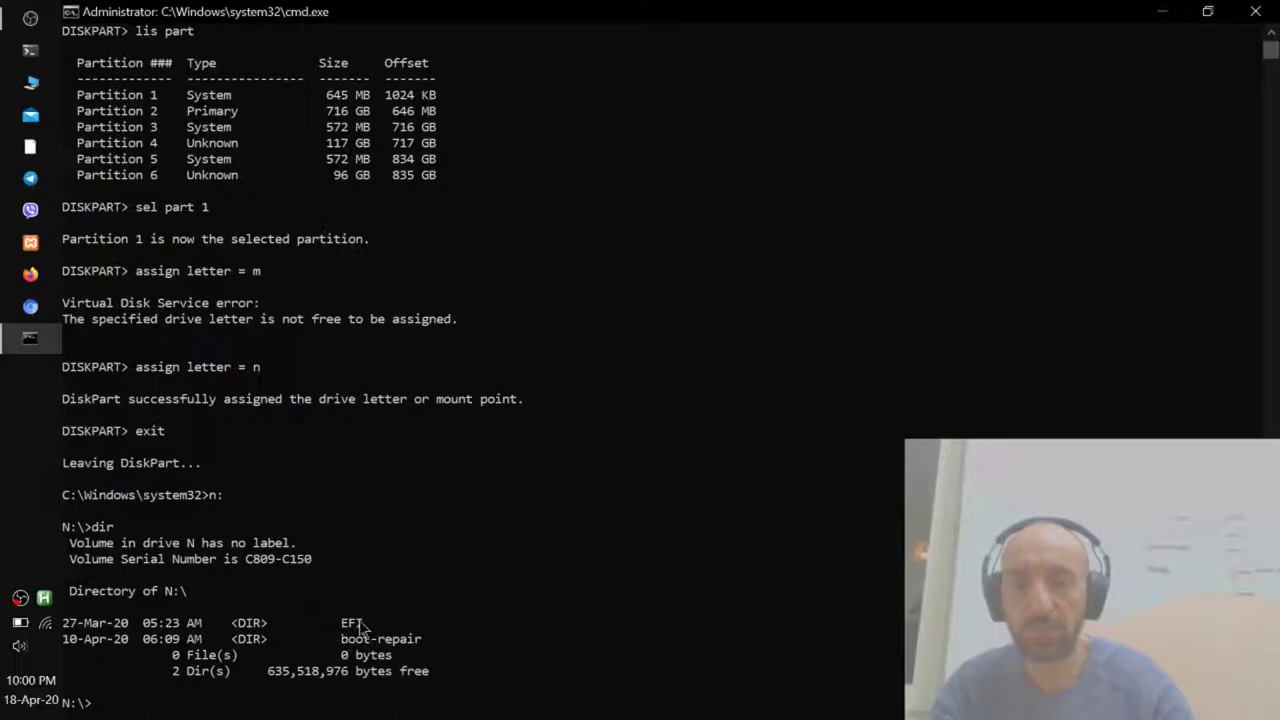
List the contents of the efi folder on drive N: and exit the command prompt
text(cd)
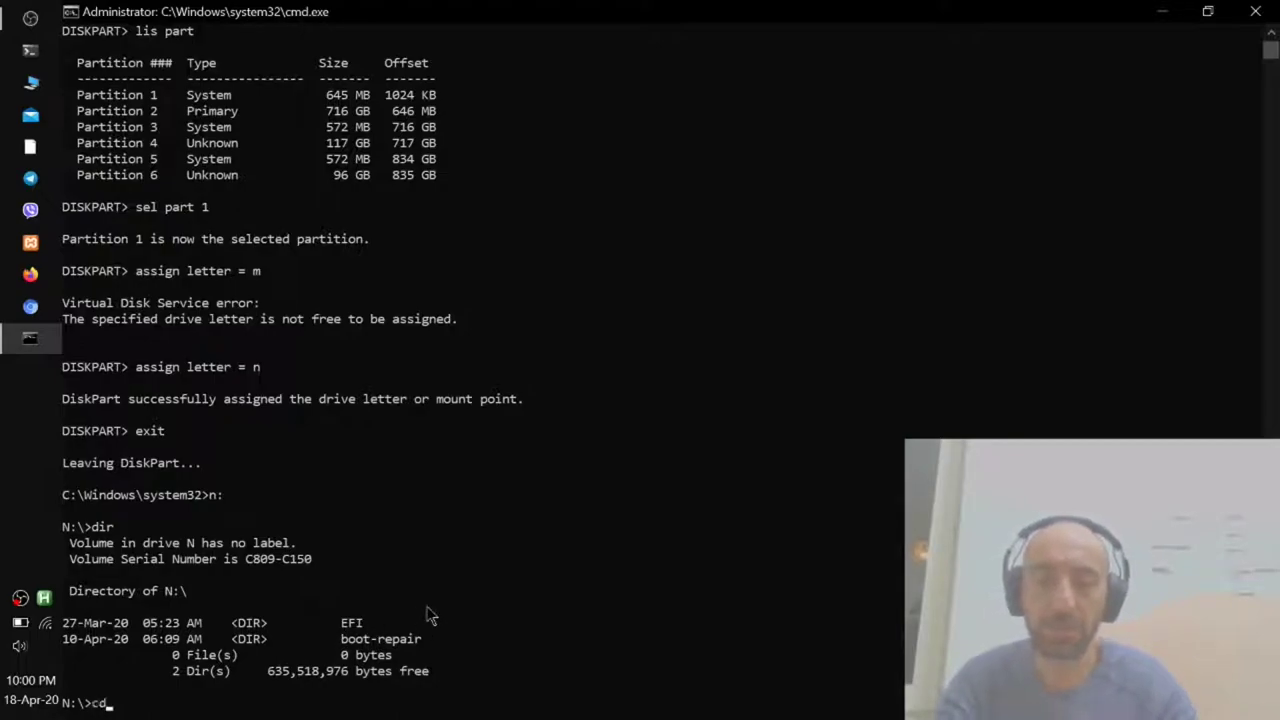
text( efi)
key(Return)
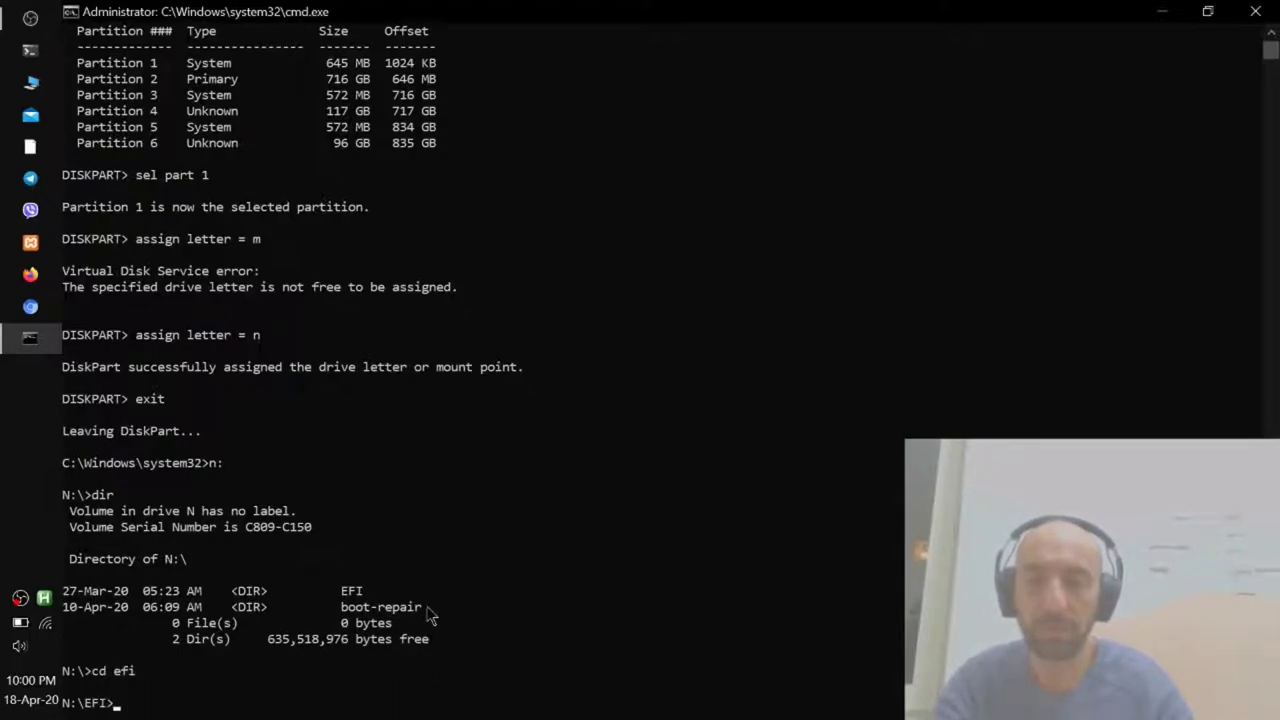
key(Return)
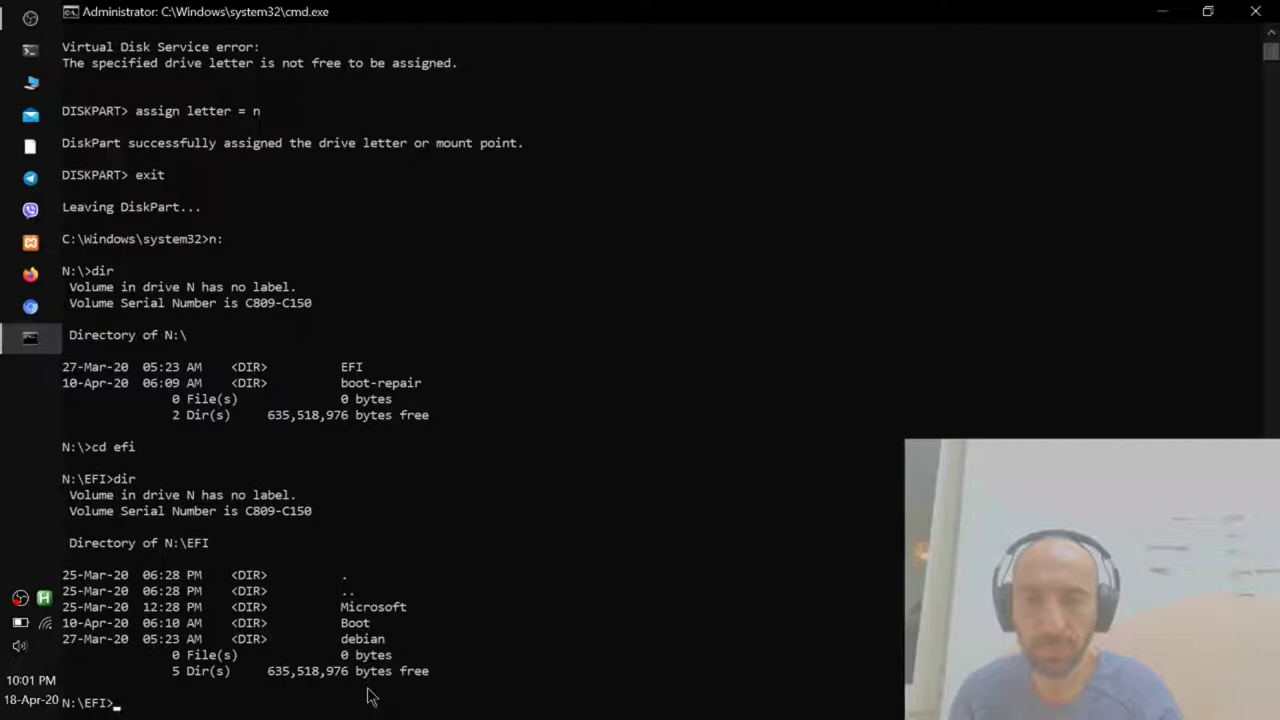
text(exit)
key(Return)
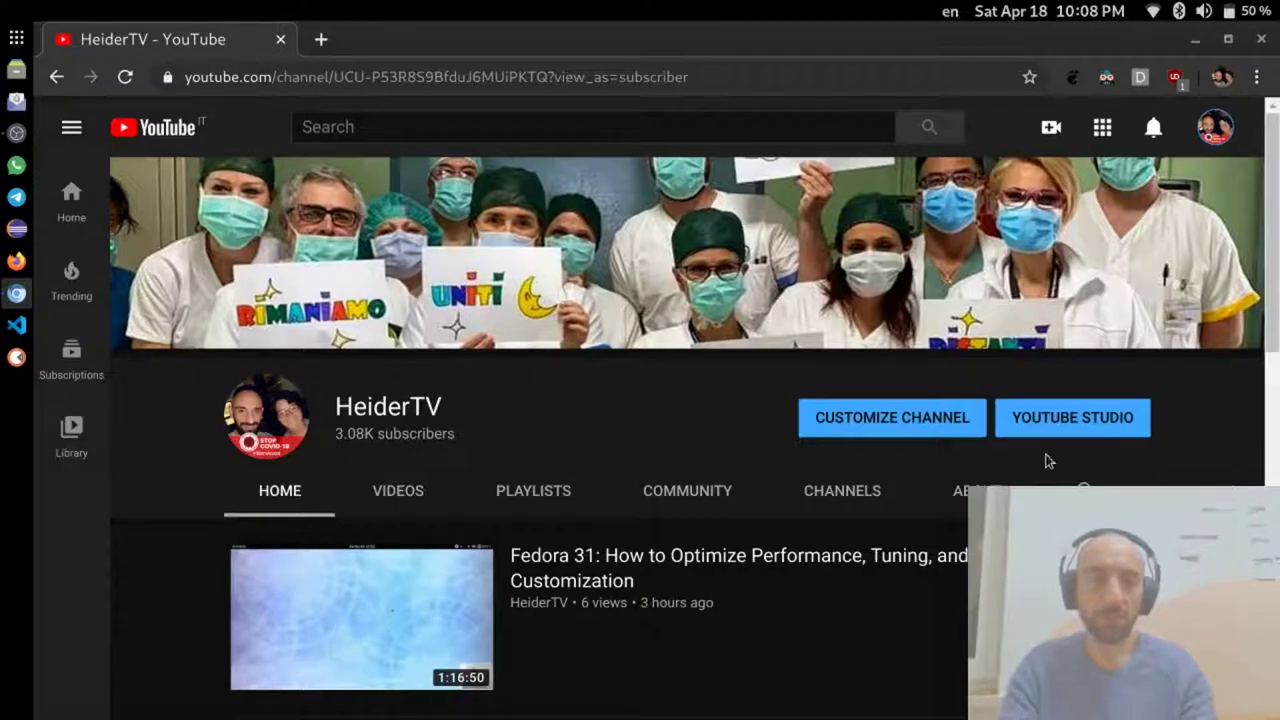
key(super)
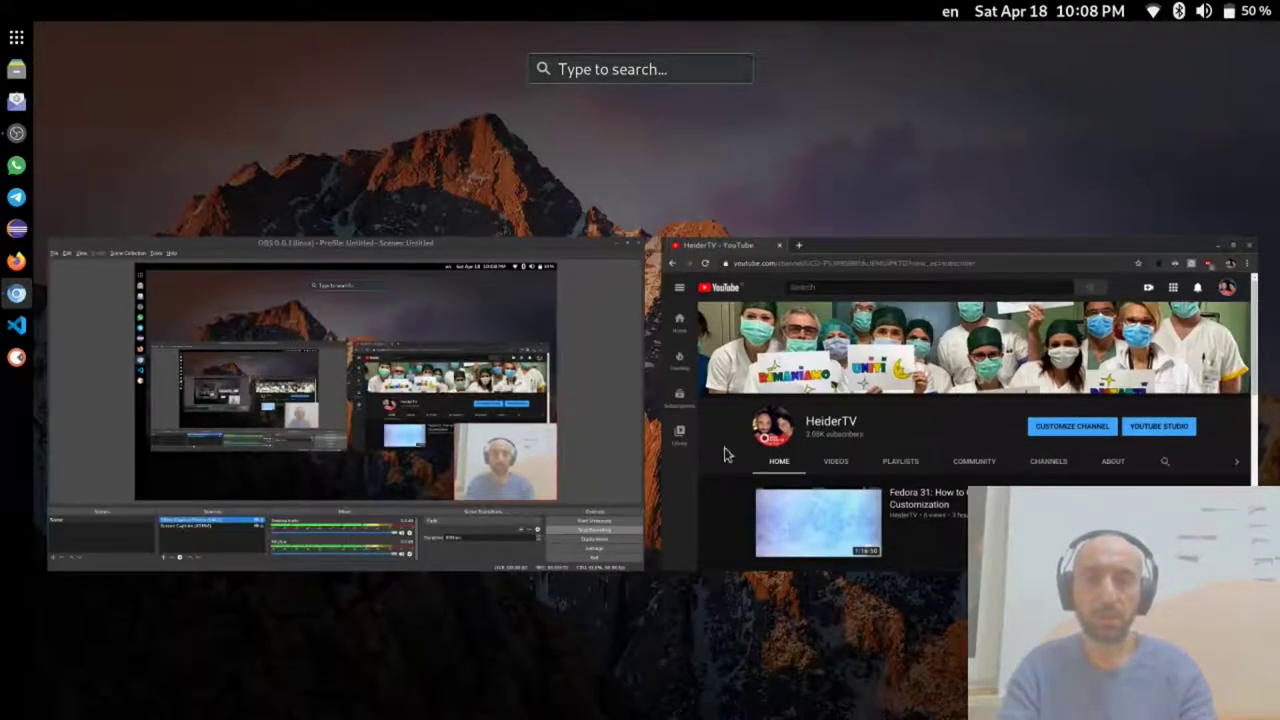
click(848, 437)
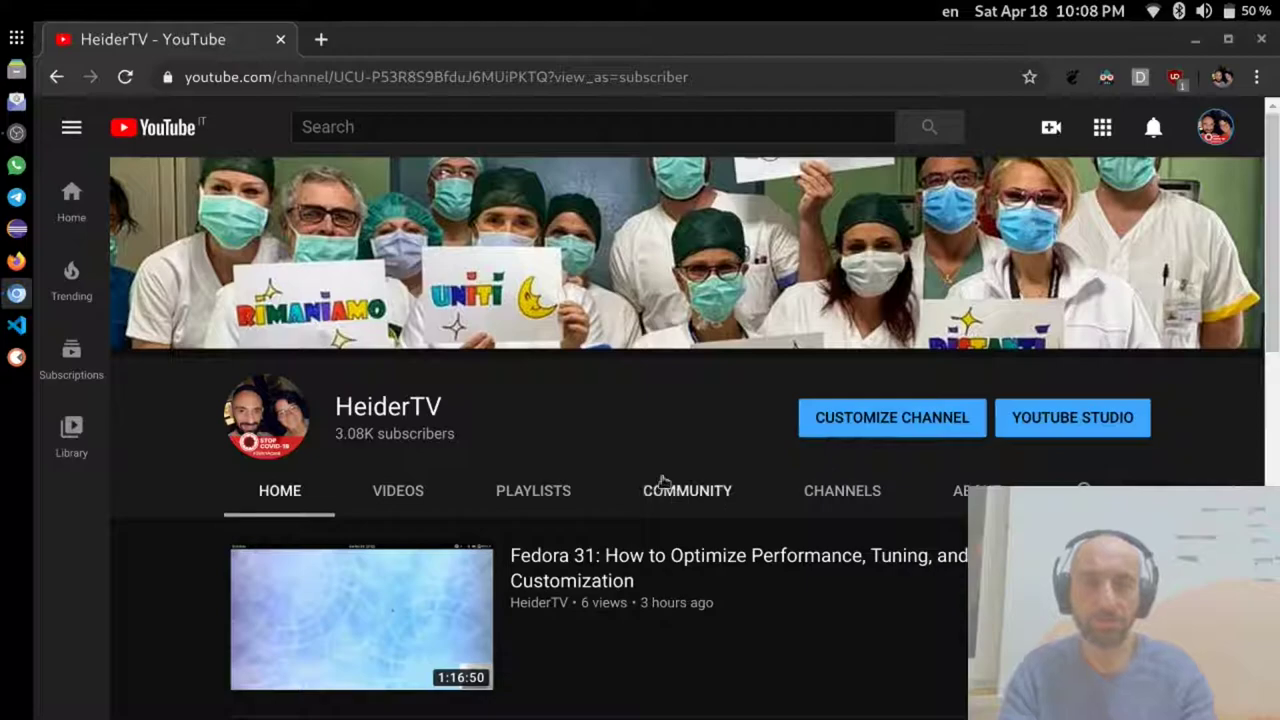
key(super)
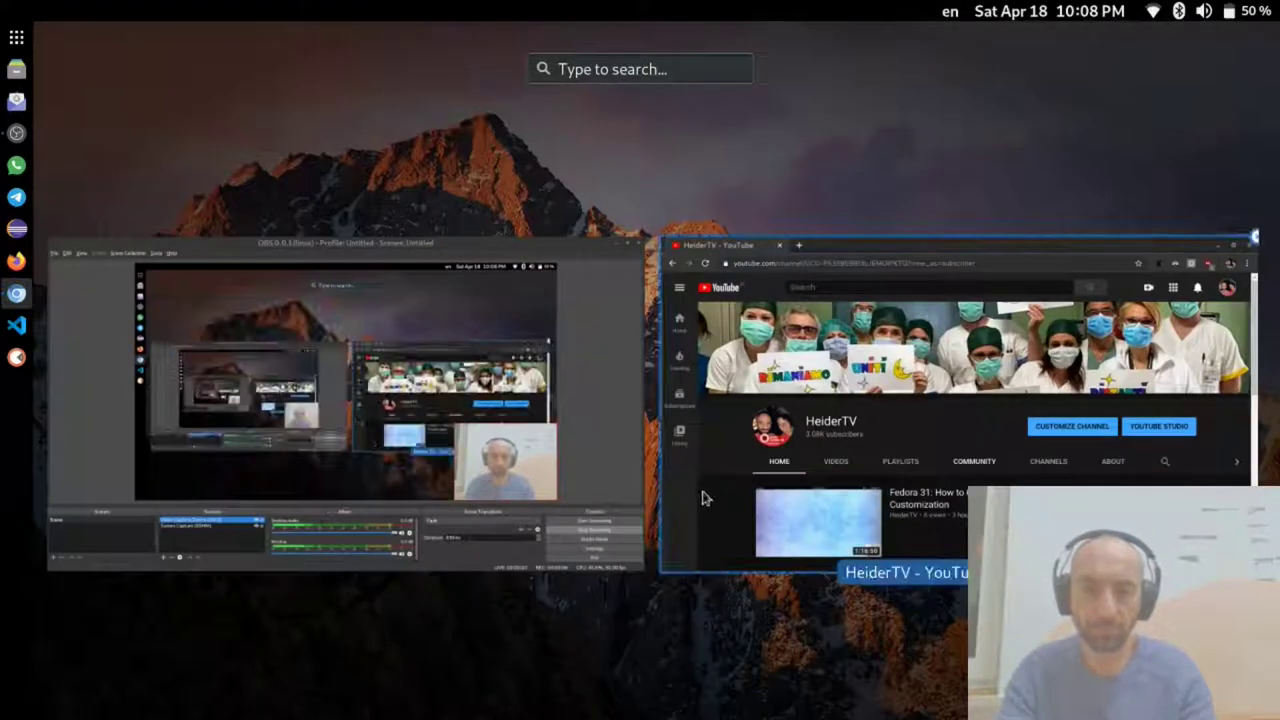
click(596, 455)
key(super)
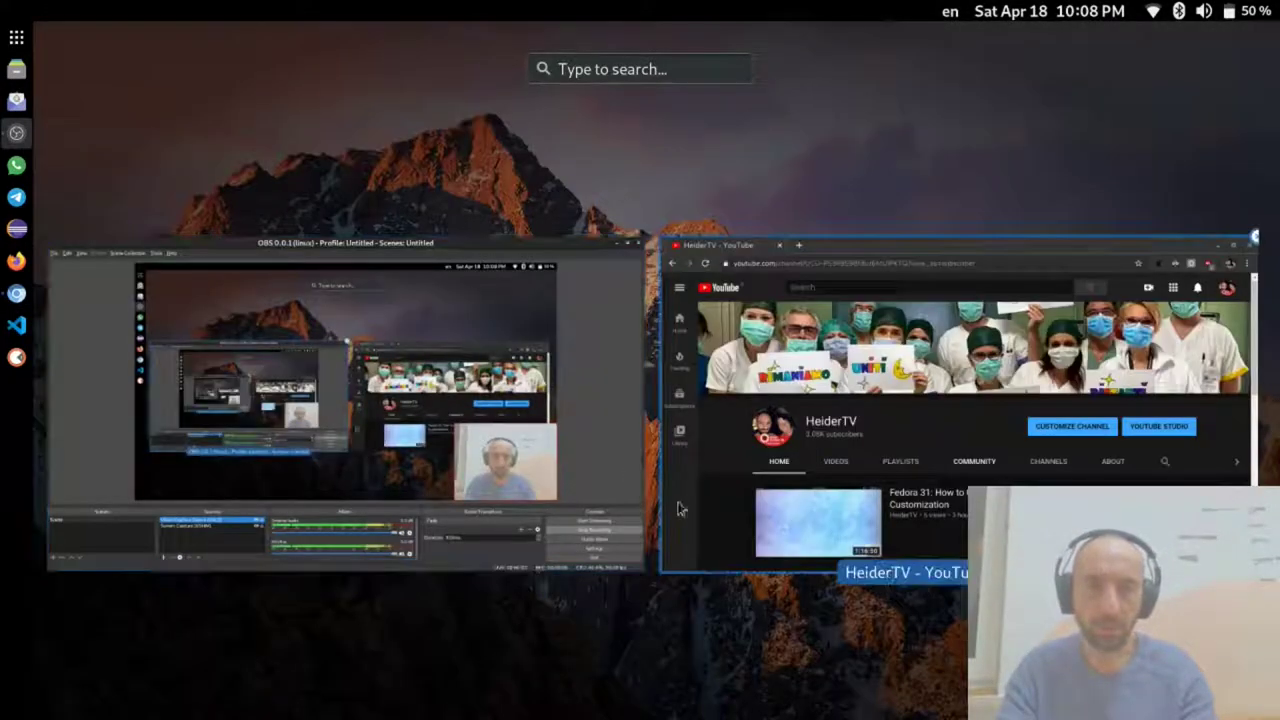
click(815, 455)
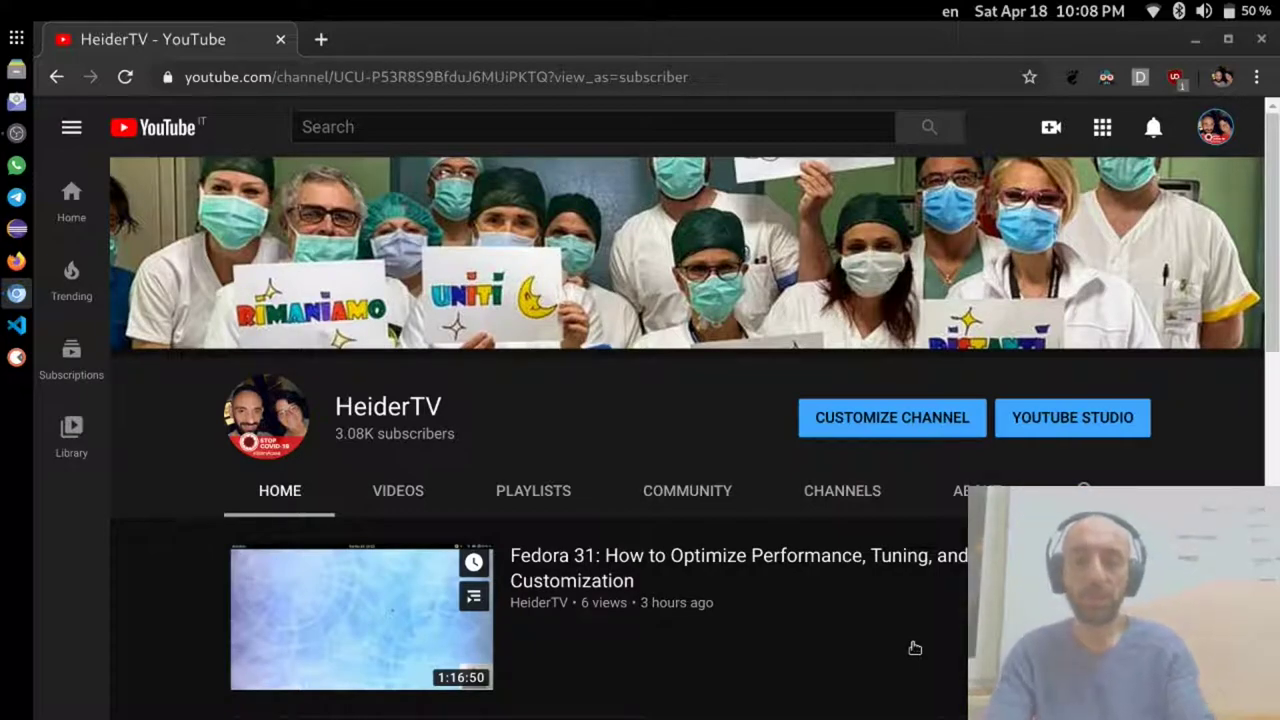
Open a maximized terminal in Debian and start a root shell with sudo -i, entering the account password
key(ctrl+alt+t)
key(super+Up)
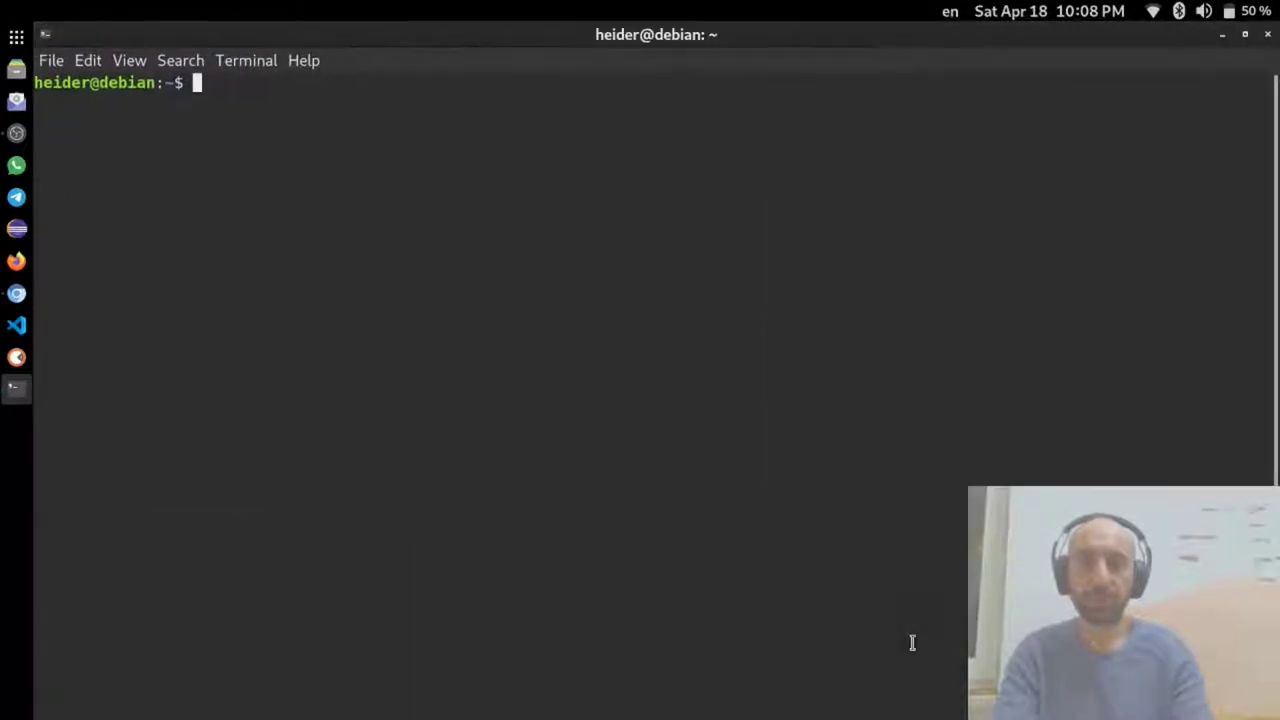
text(sudo -i)
key(Return)
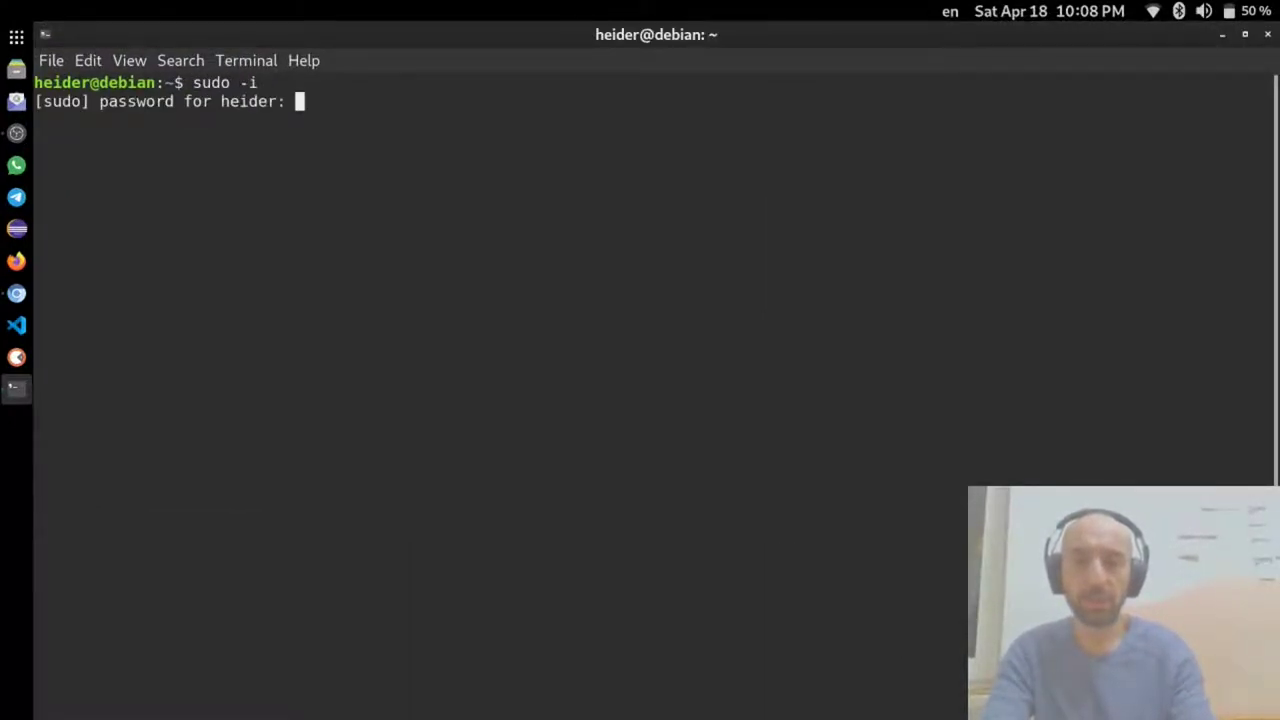
key(Return)
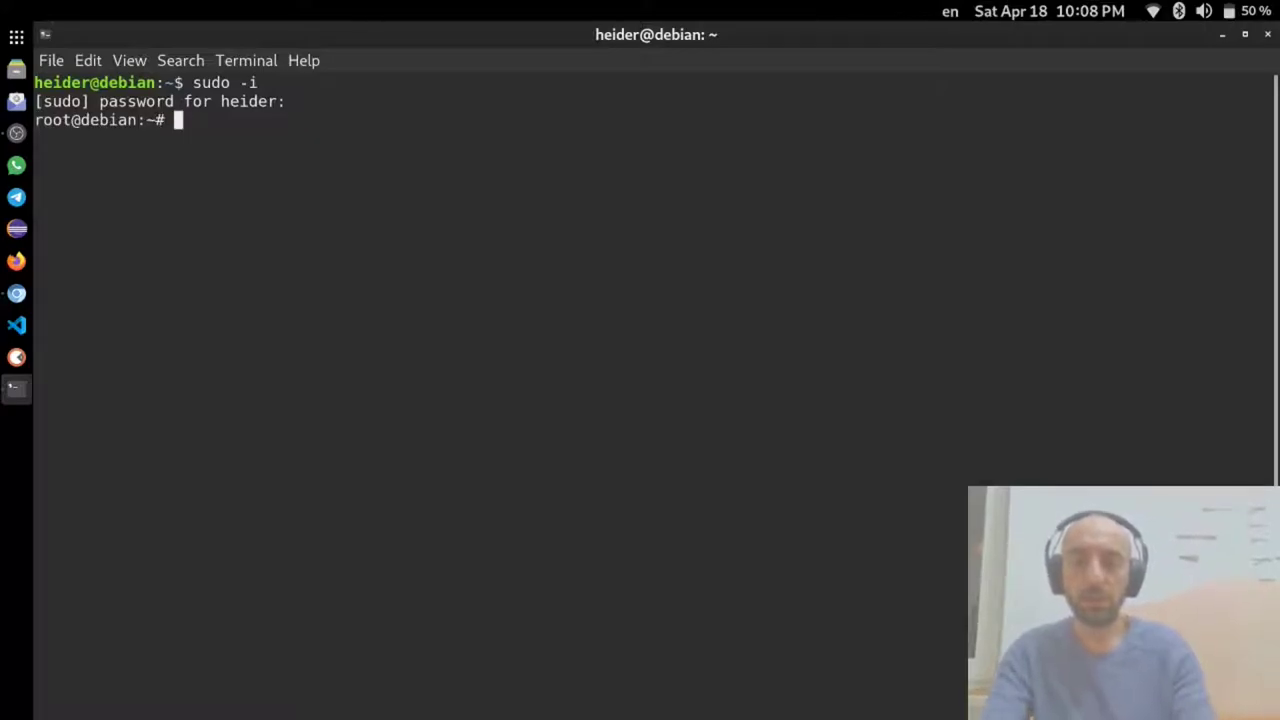
Run efibootmgr in the root shell to list the EFI boot entries
text(efi)
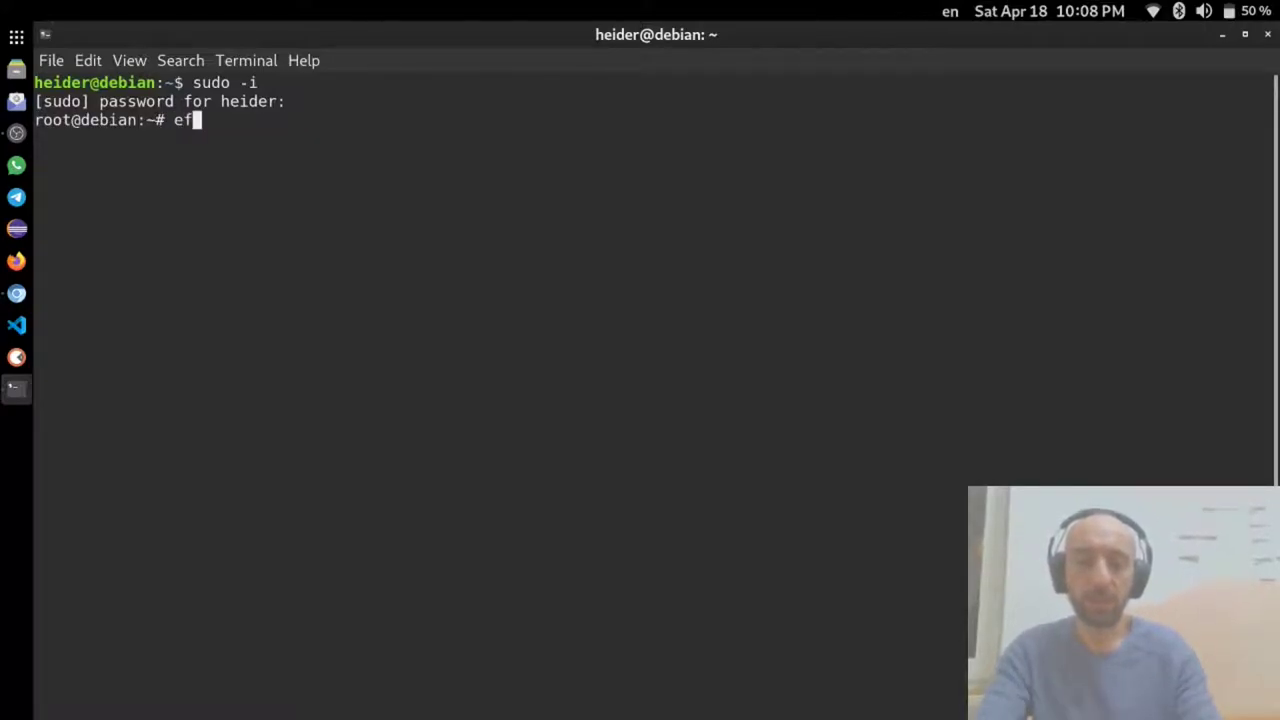
text(boo)
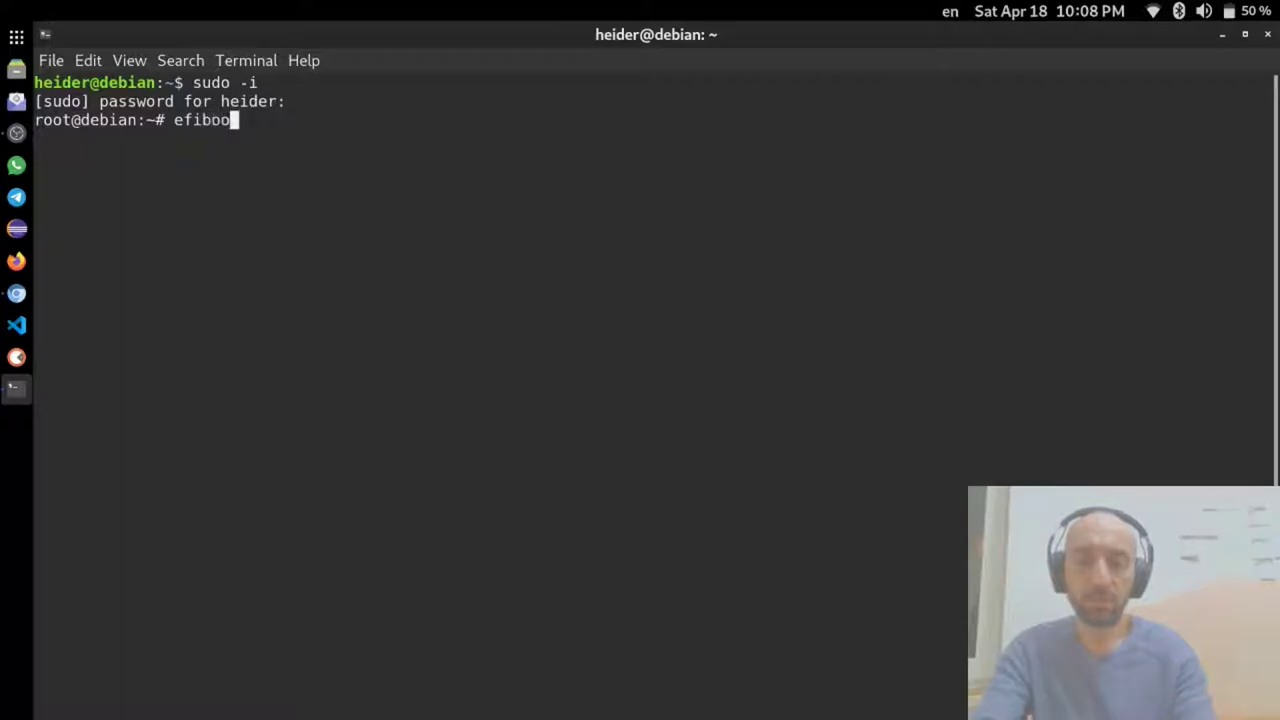
text(tmgr)
key(Return)
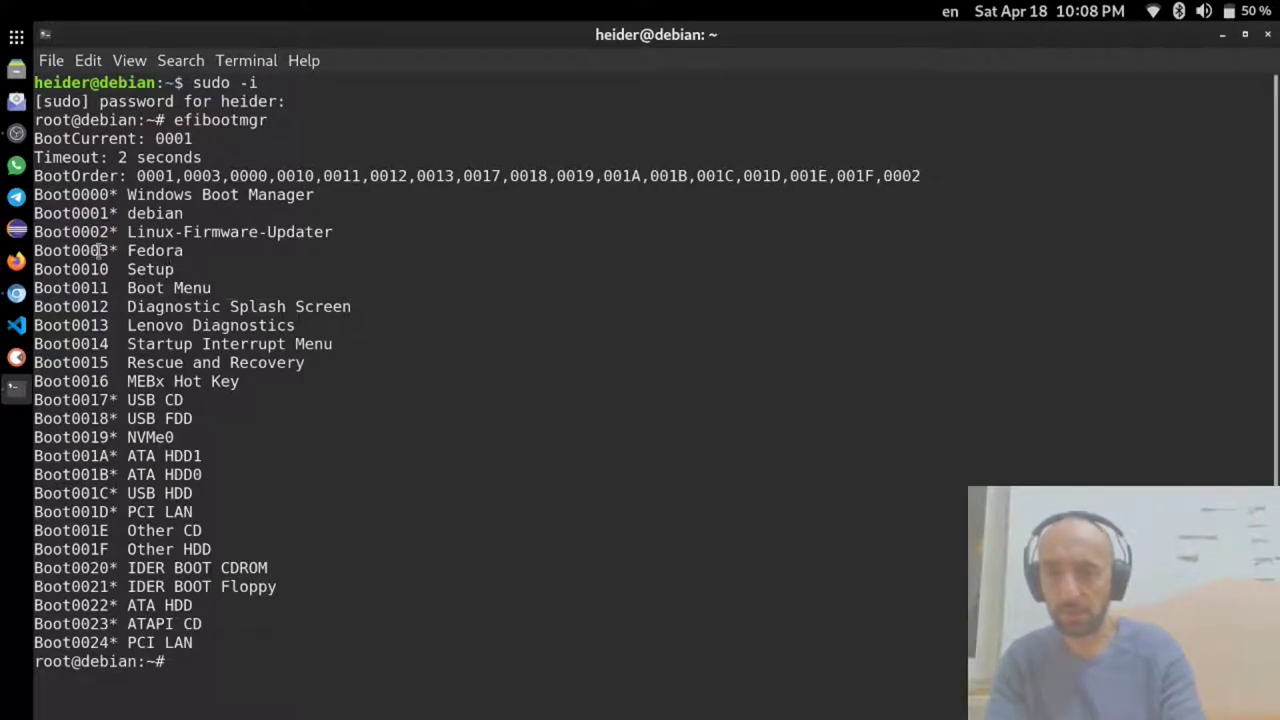
Examine the Fedora and debian entries in the EFI boot list to identify their boot numbers
drag(184, 250, 37, 250)
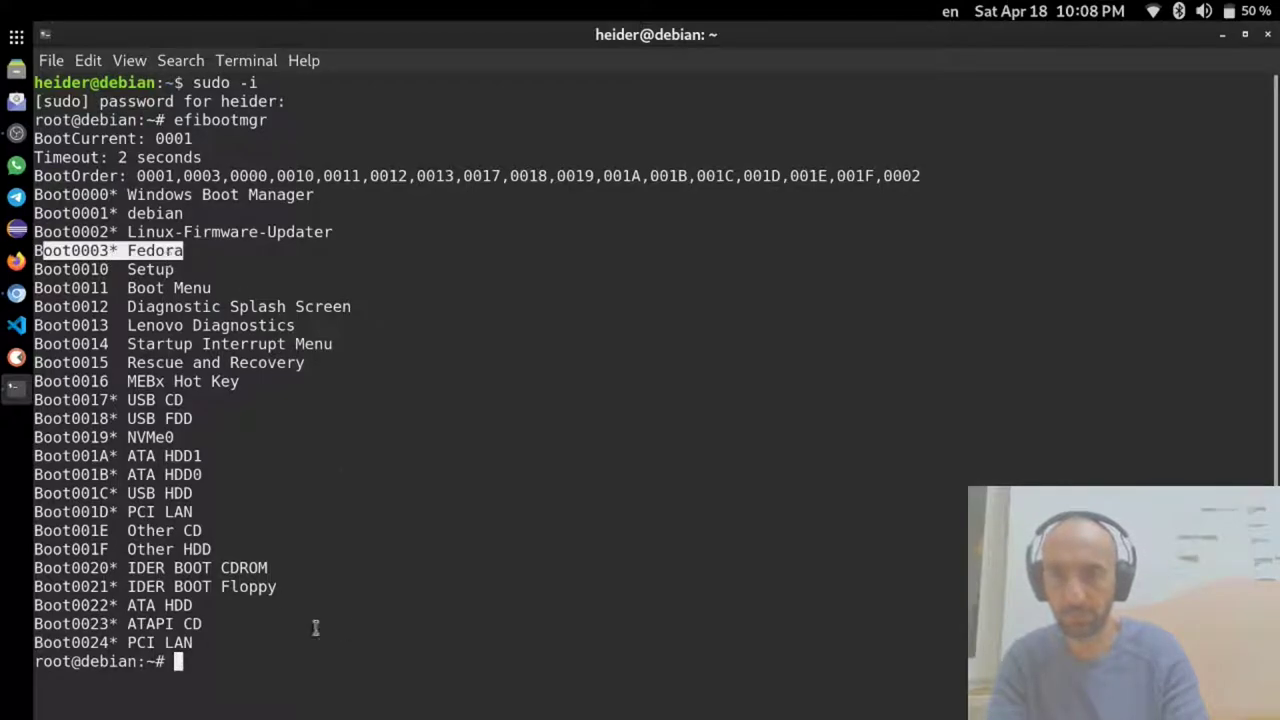
triple_click(71, 252)
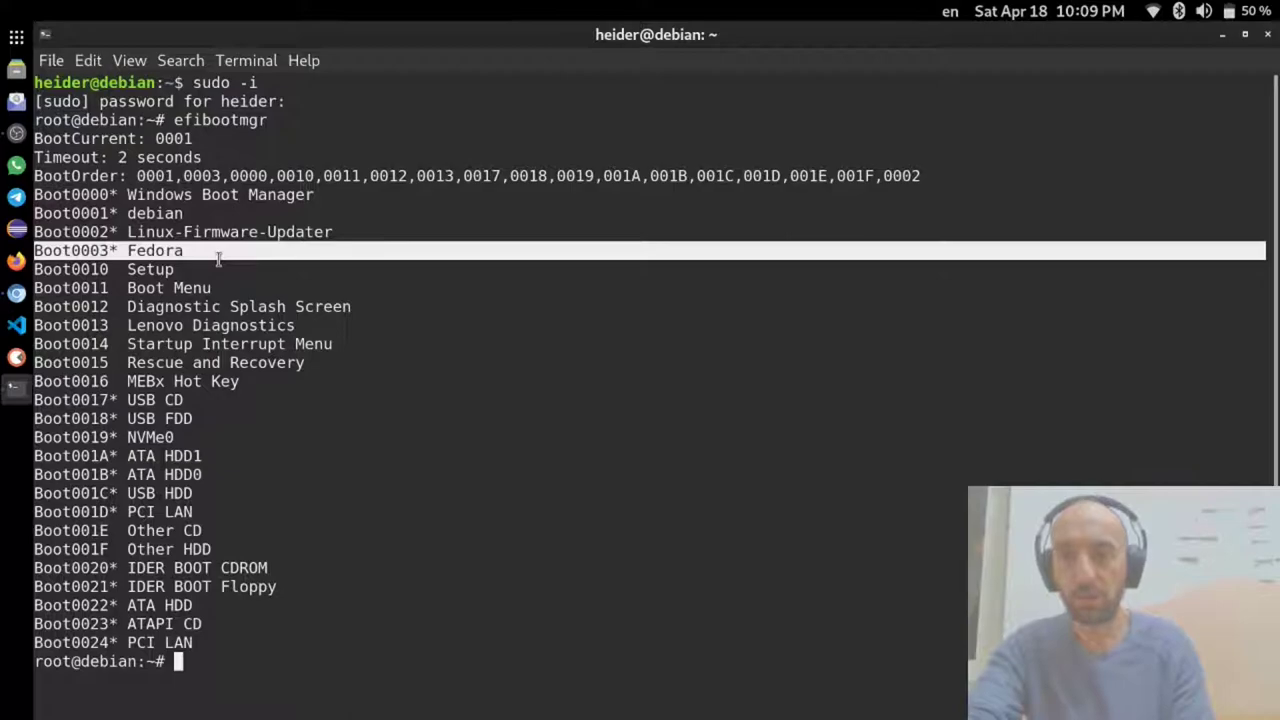
click(183, 215)
drag(183, 215, 33, 212)
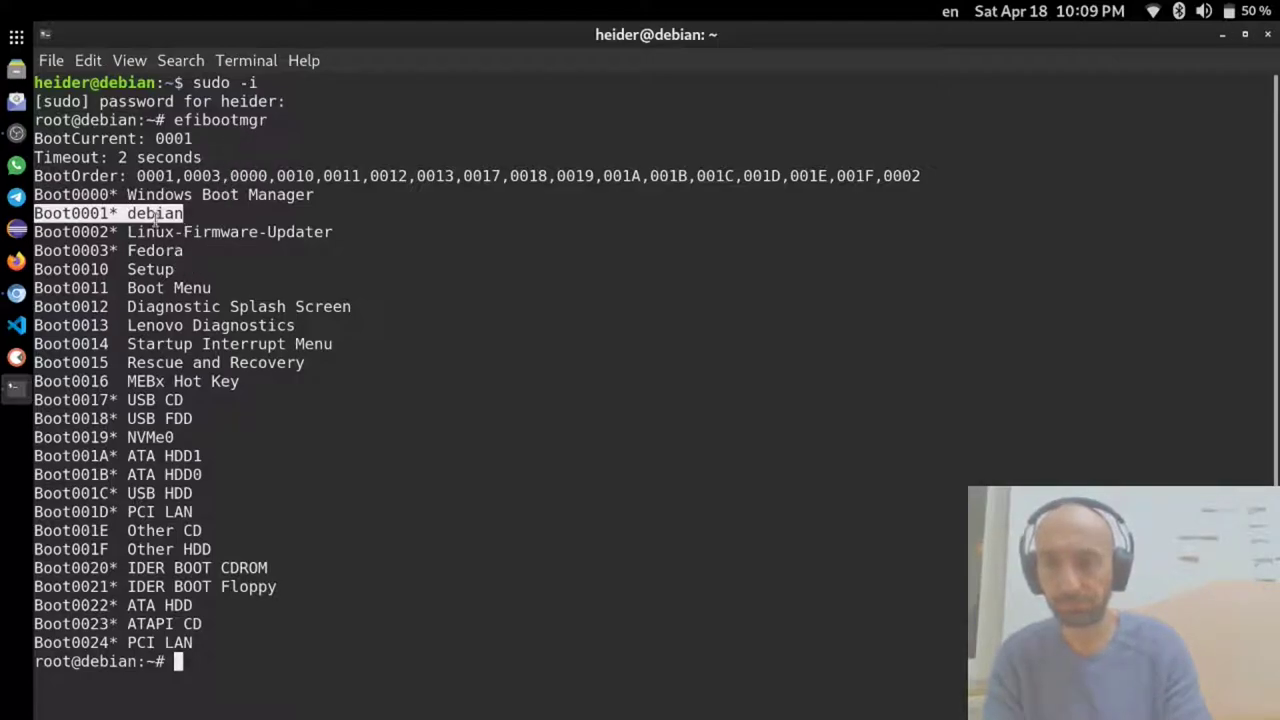
click(198, 190)
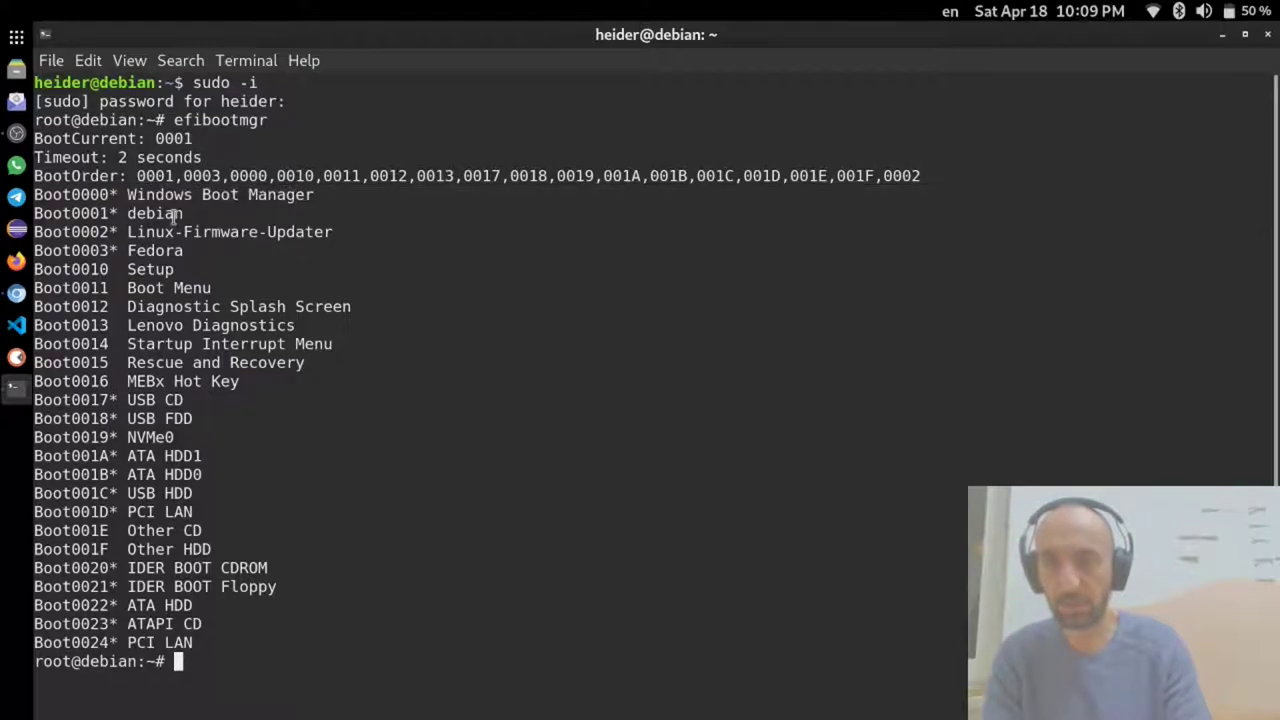
triple_click(176, 214)
click(180, 251)
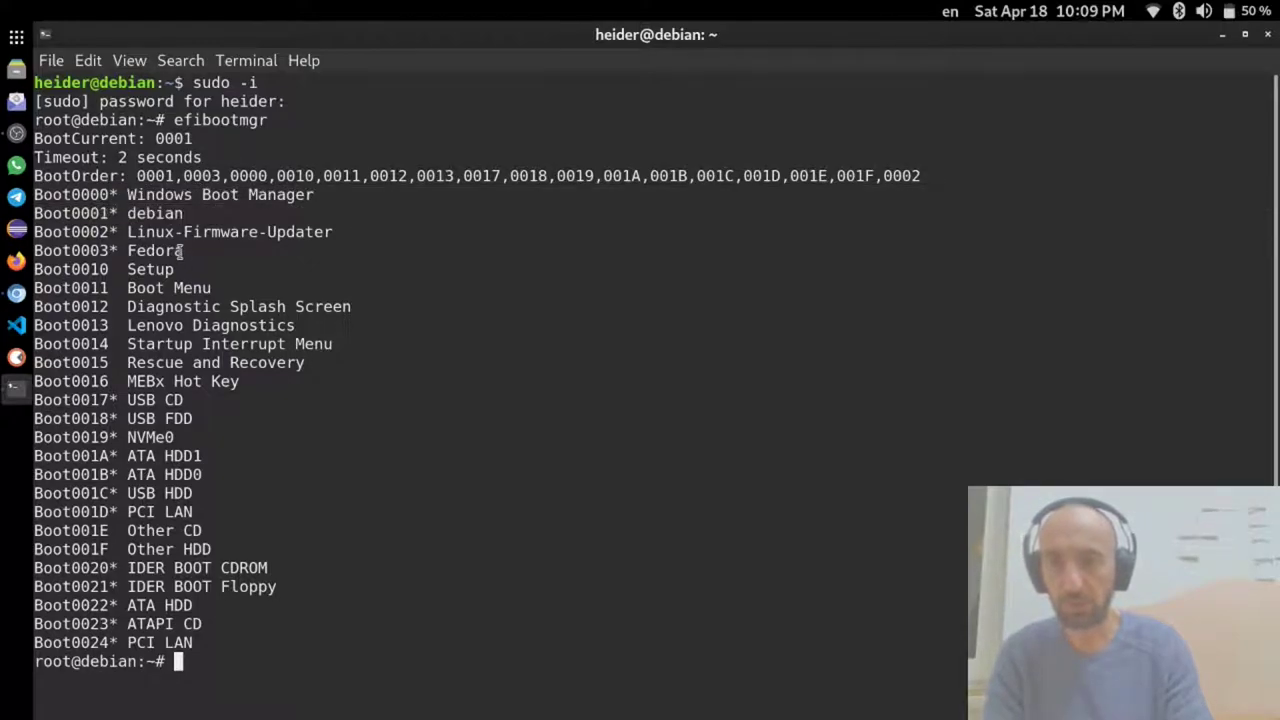
triple_click(43, 251)
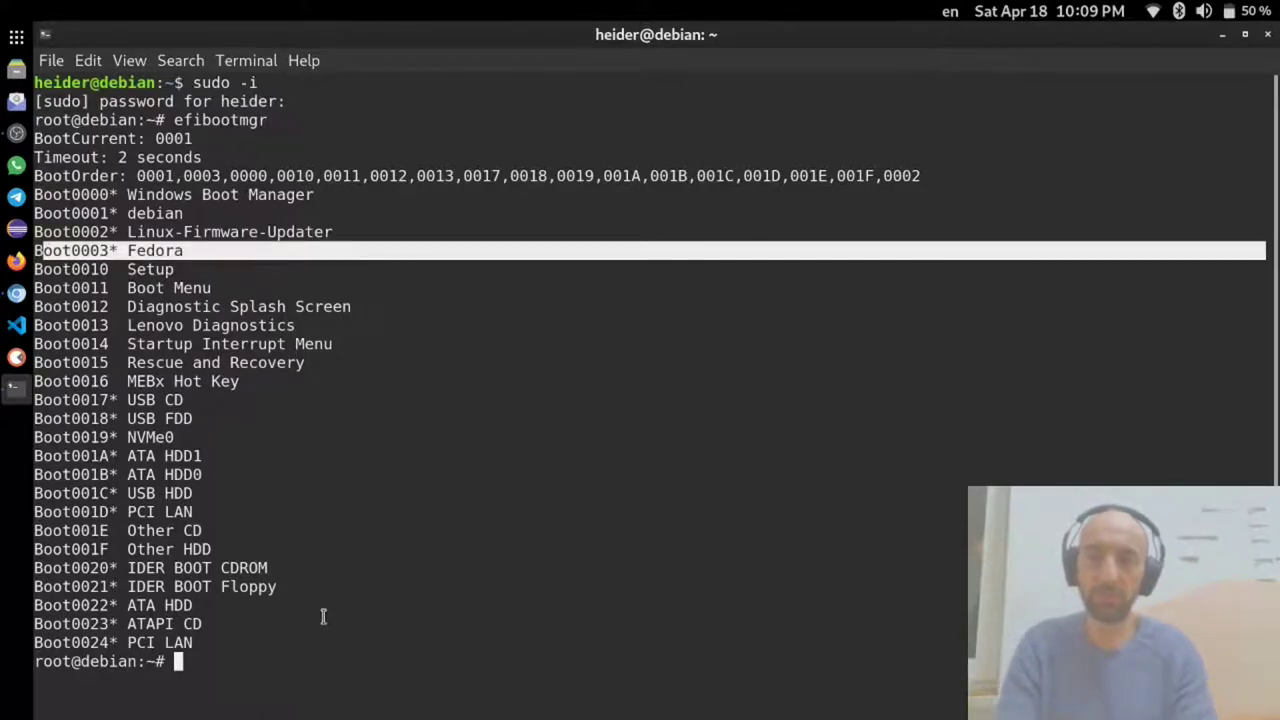
Delete the Fedora boot entry by running efibootmgr -b 0003 -B
click(295, 638)
text(e)
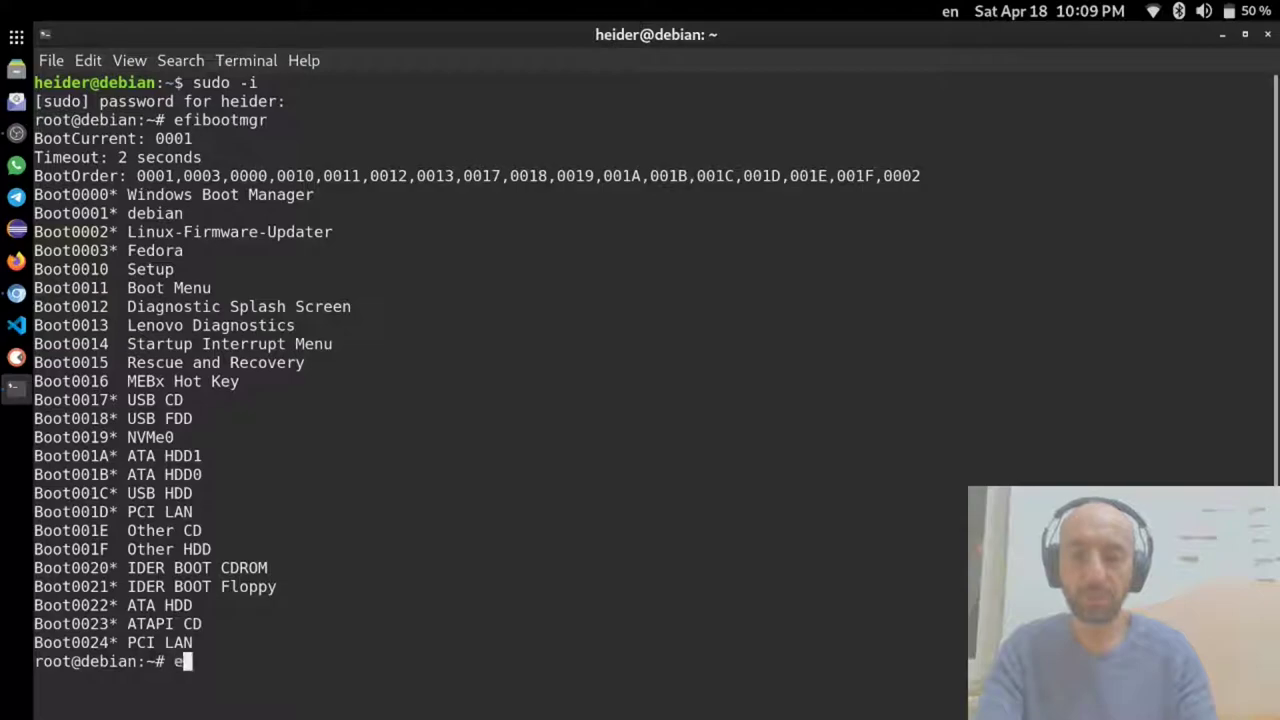
text(fiboot)
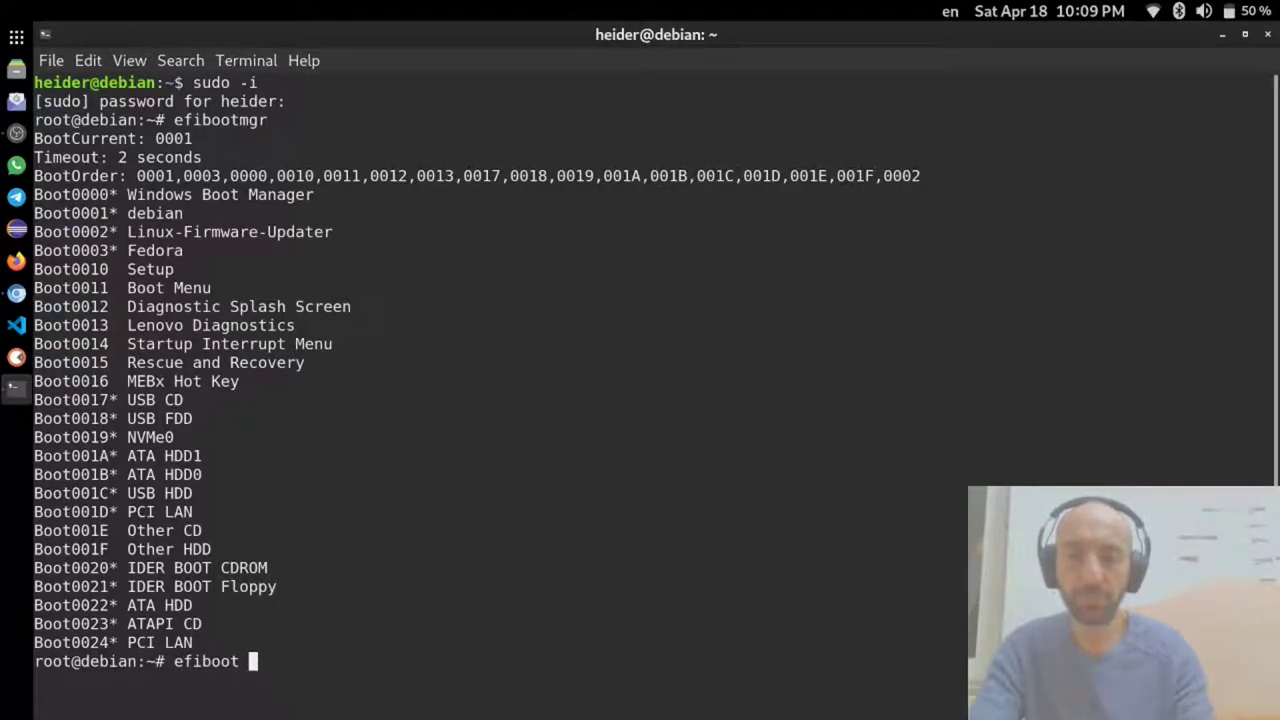
key(BackSpace)
text(mgr)
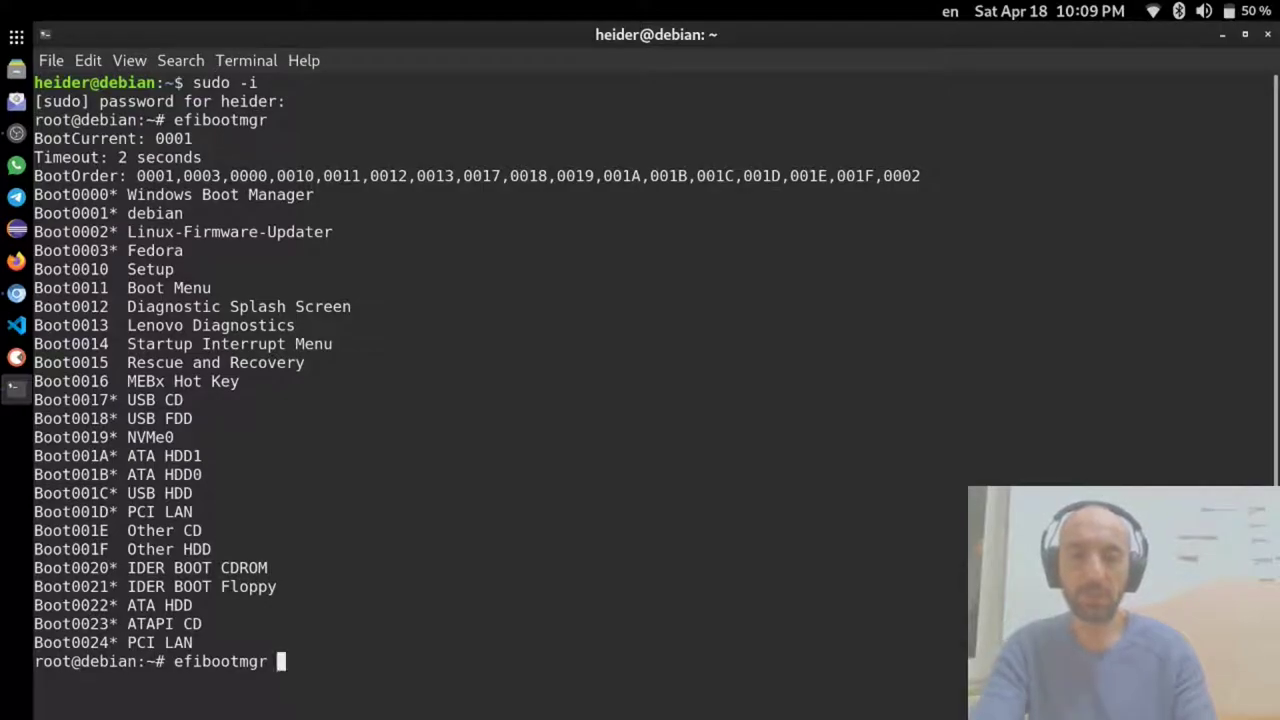
text( -b)
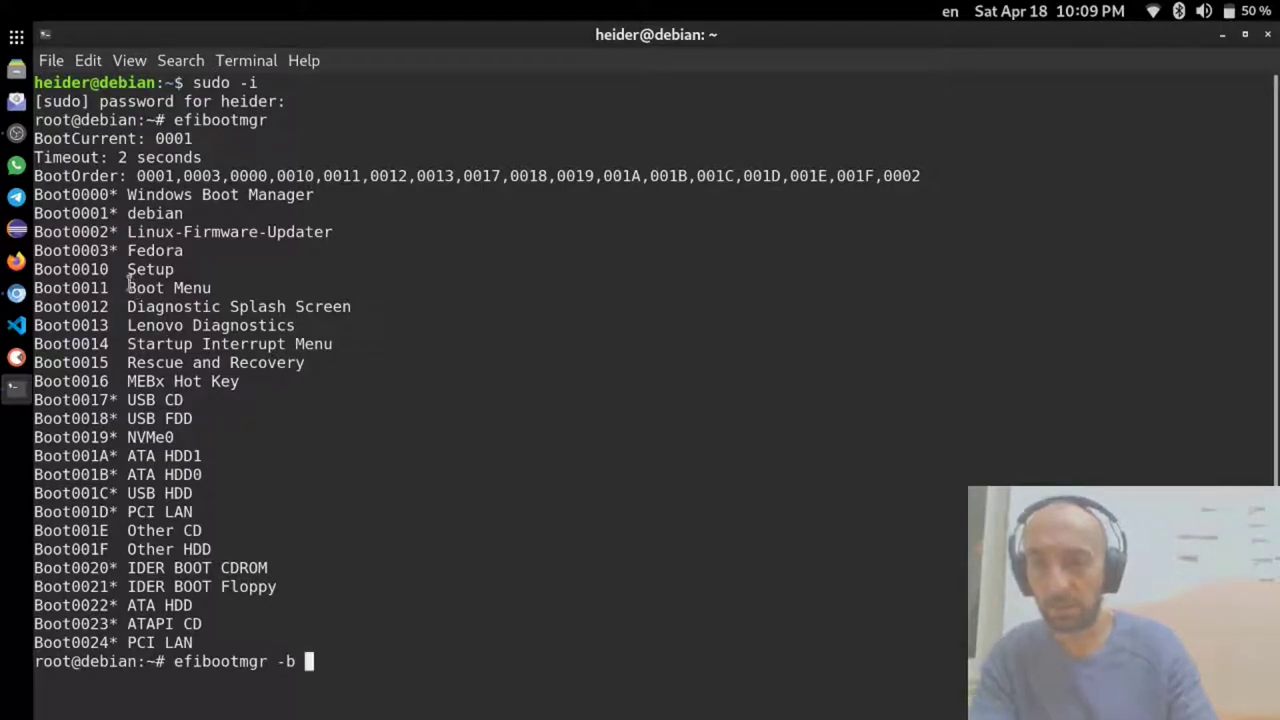
drag(119, 255, 70, 253)
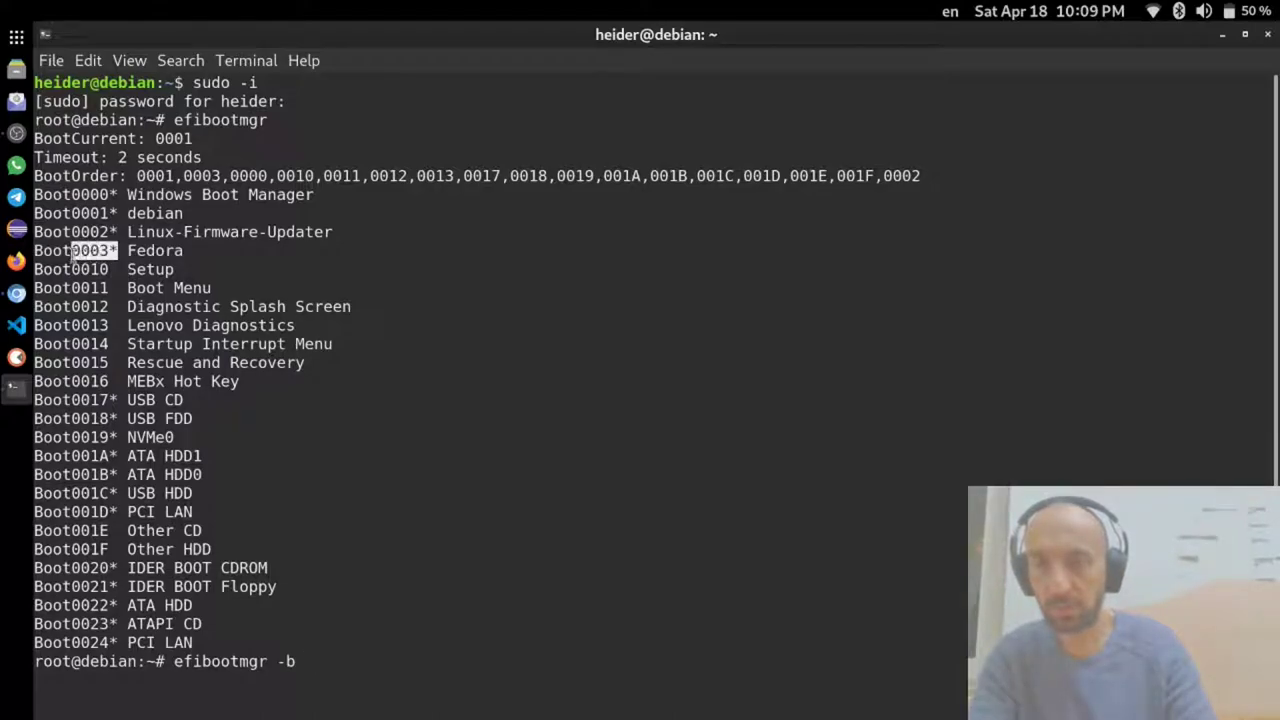
click(400, 557)
text(000)
key(BackSpace)
text(03)
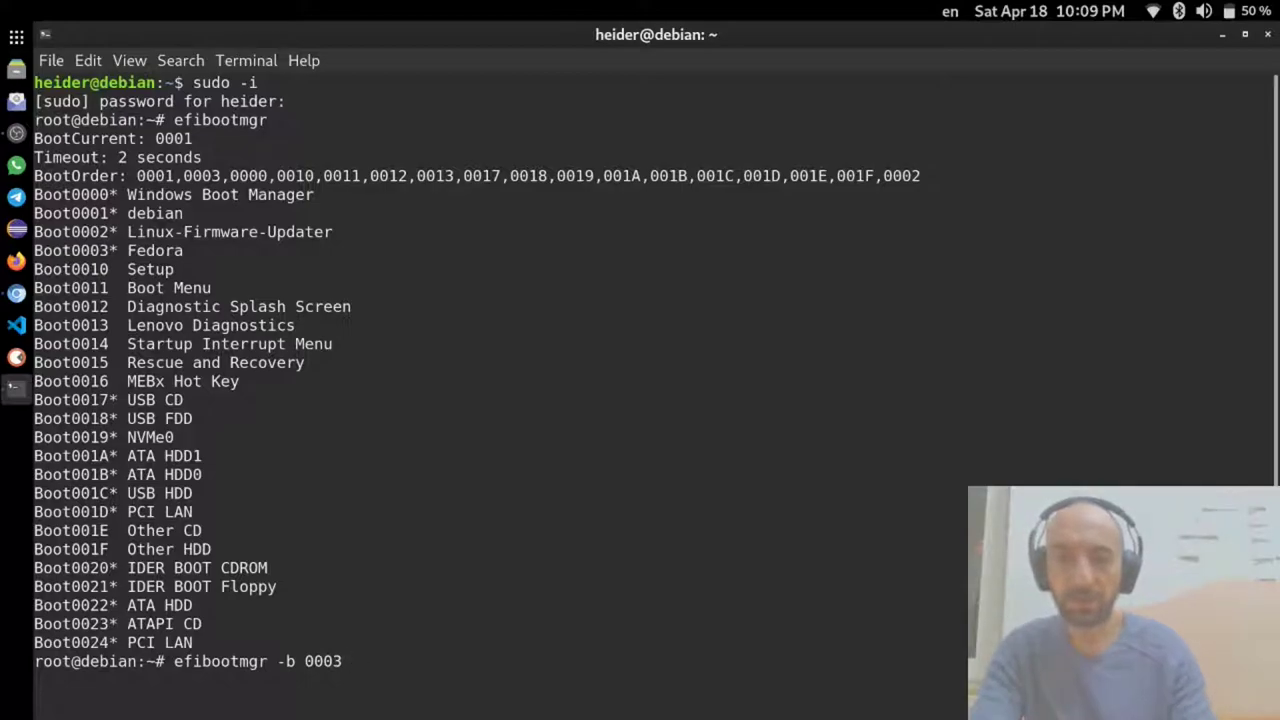
text( -B)
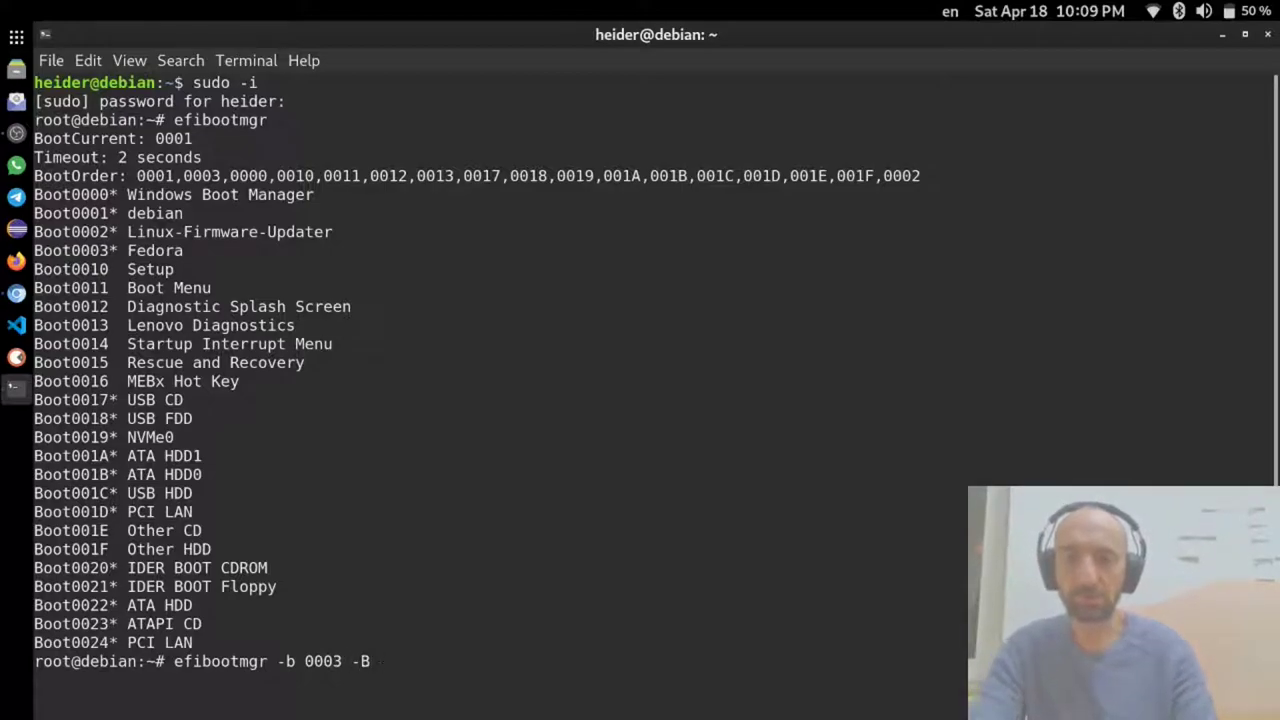
key(Return)
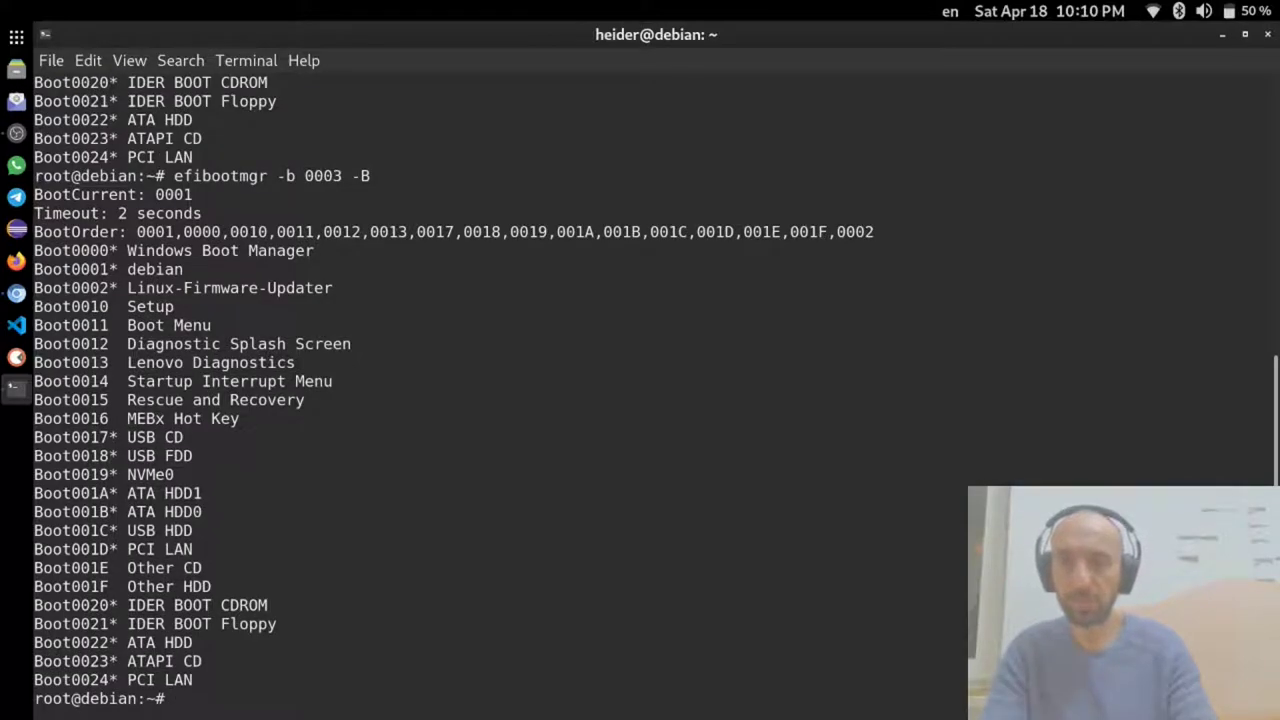
Clear the terminal and list the EFI boot entries again with efibootmgr
text(clear)
key(Return)
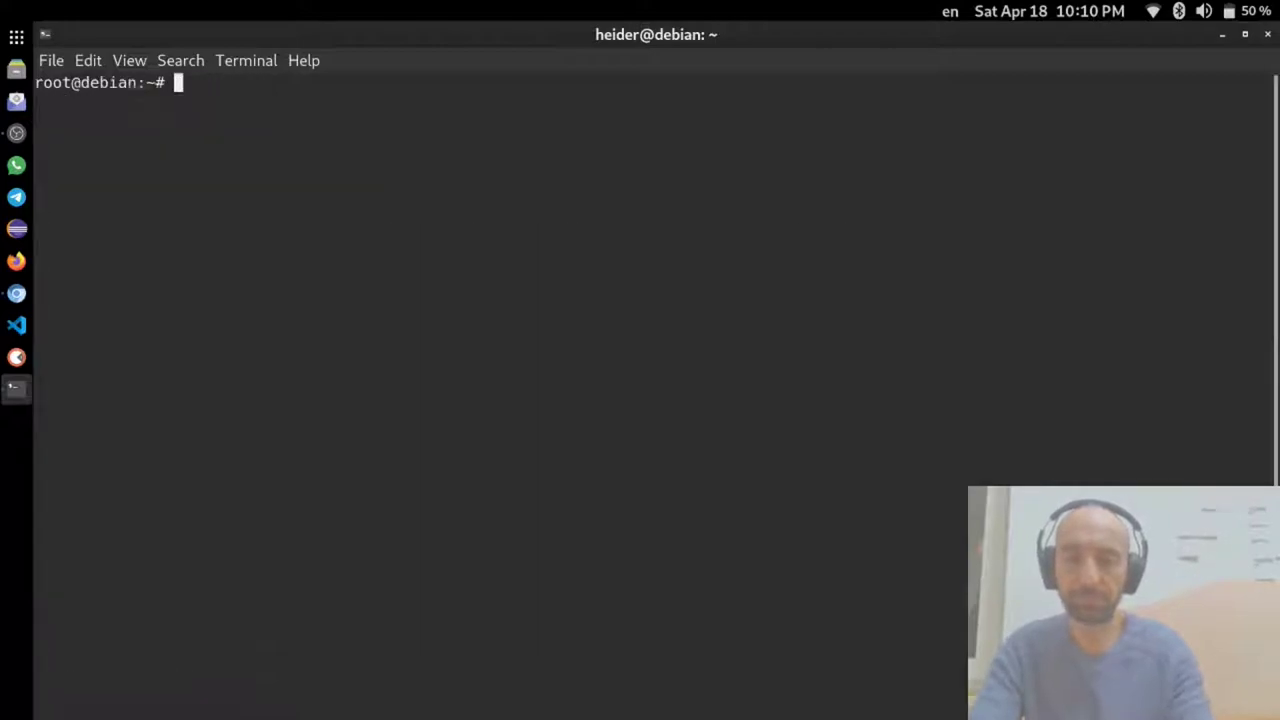
text(efibootmgr -b 0003 -B)
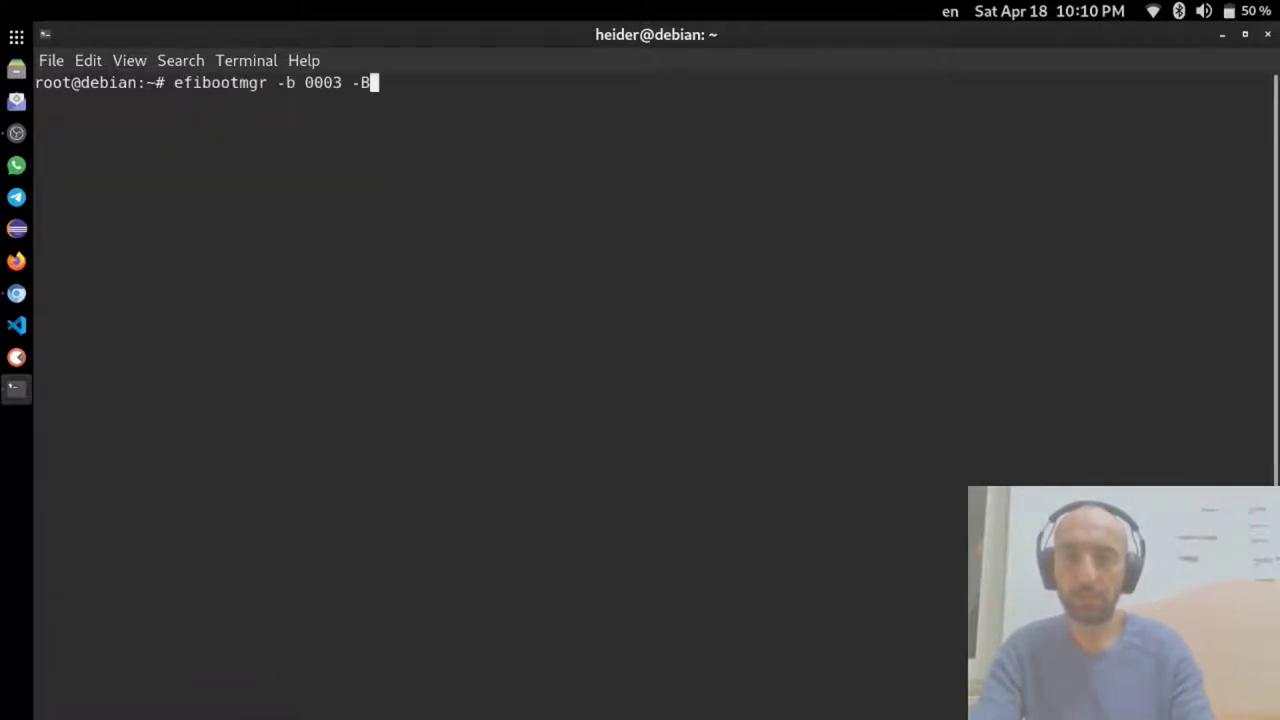
key(BackSpace)
key(BackSpace)
key(BackSpace)
key(BackSpace)
key(BackSpace)
key(BackSpace)
key(BackSpace)
key(BackSpace)
key(BackSpace)
key(BackSpace)
key(BackSpace)
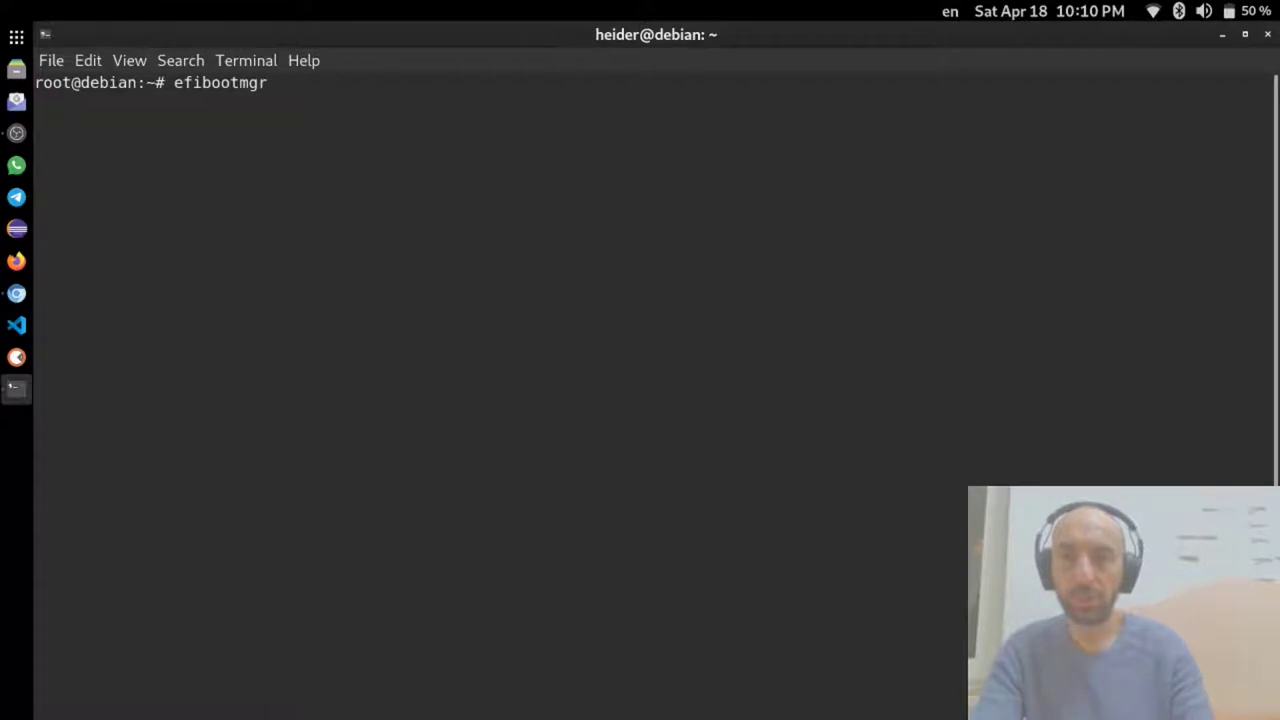
key(Return)
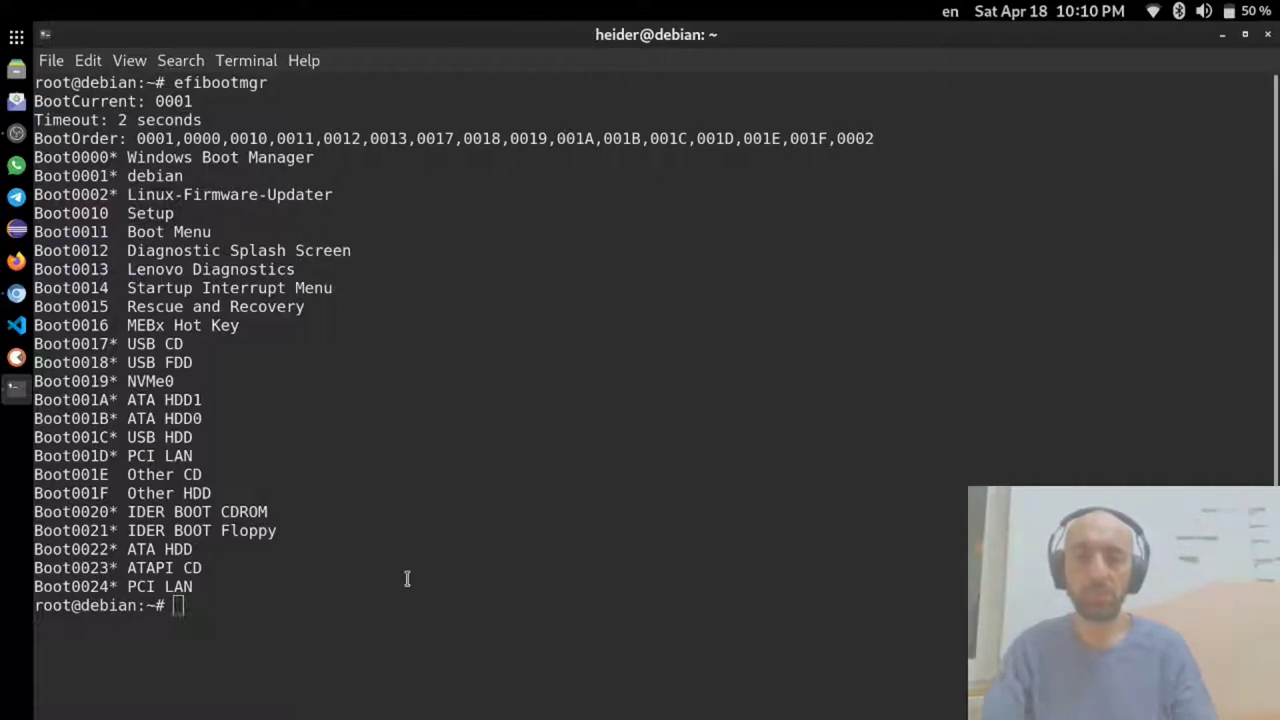
Switch to the Disks application and maximize its window
key(super)
text(disk)
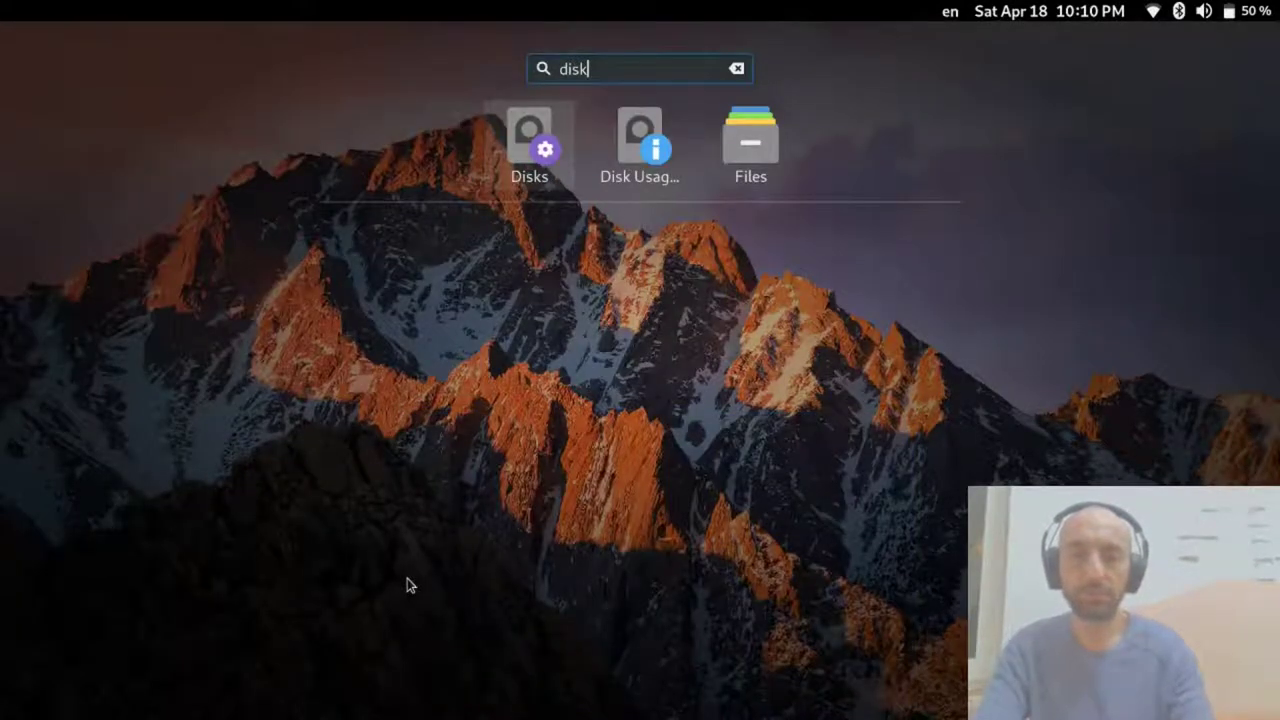
key(Return)
key(super+Up)
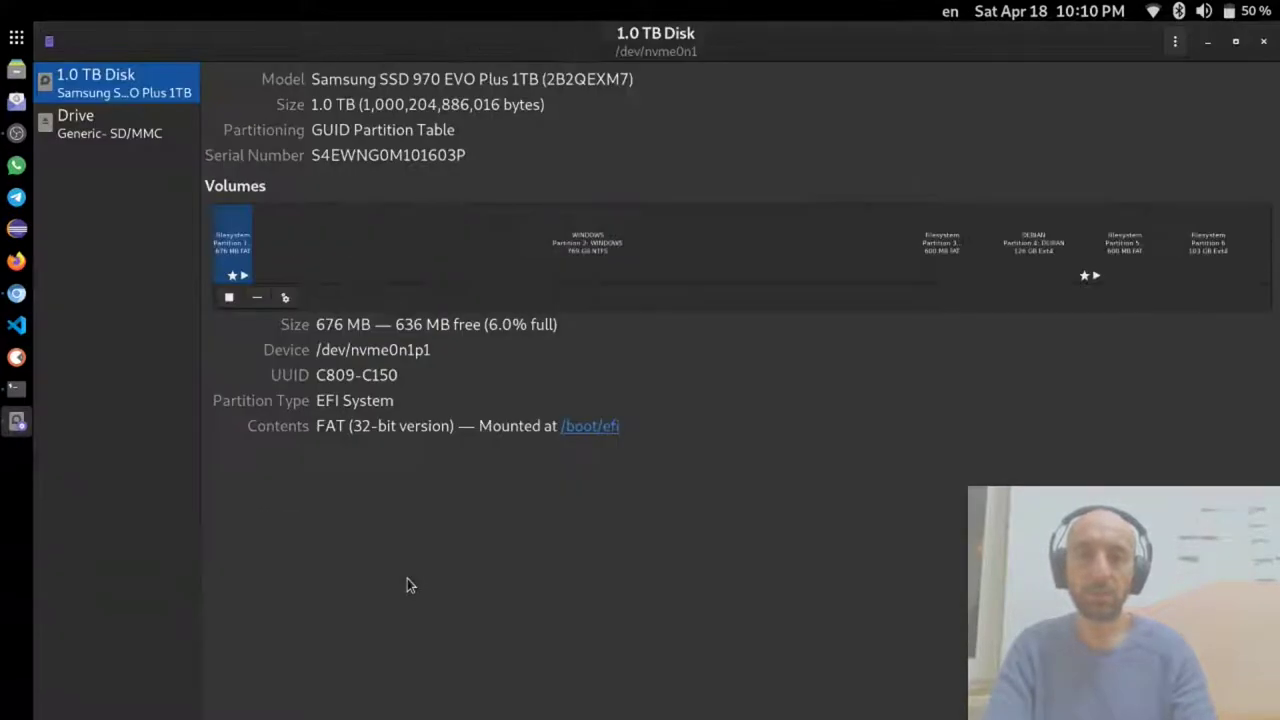
Examine the details of partitions 4, 5 and 6 on the 1.0 TB disk, comparing the 600 MB EFI partition with its neighbours
click(1124, 246)
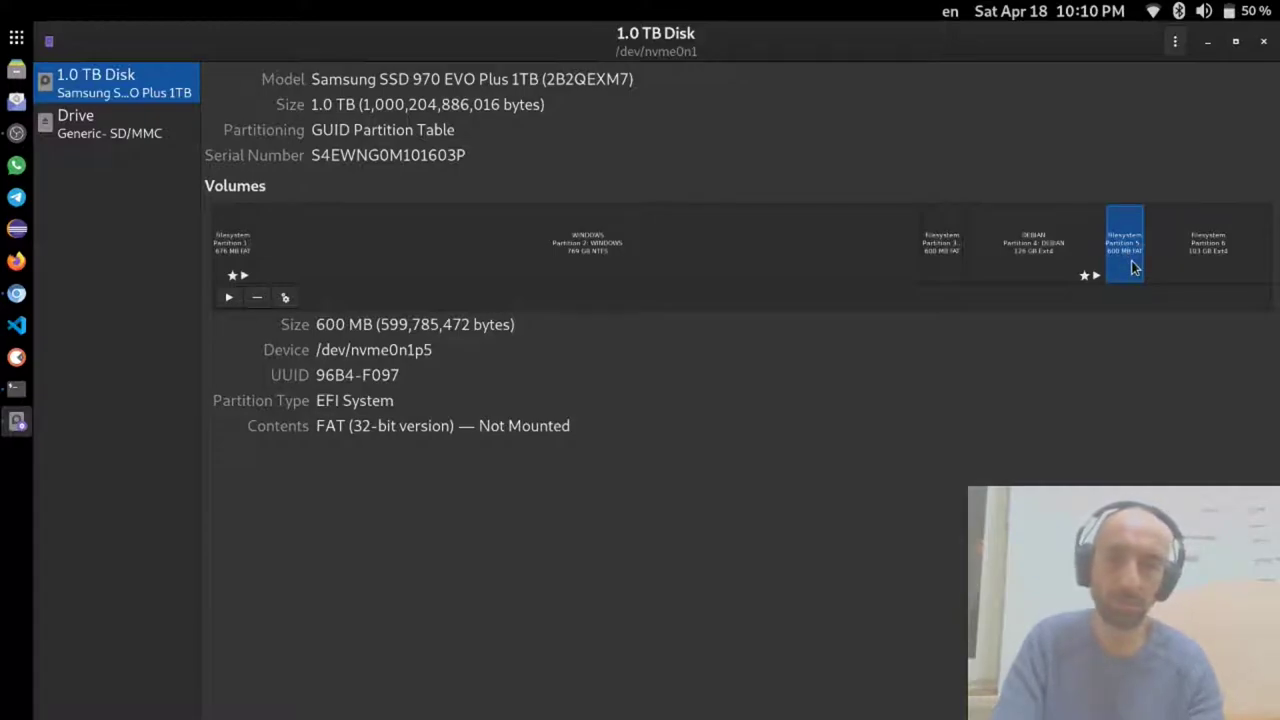
click(1191, 253)
click(1134, 253)
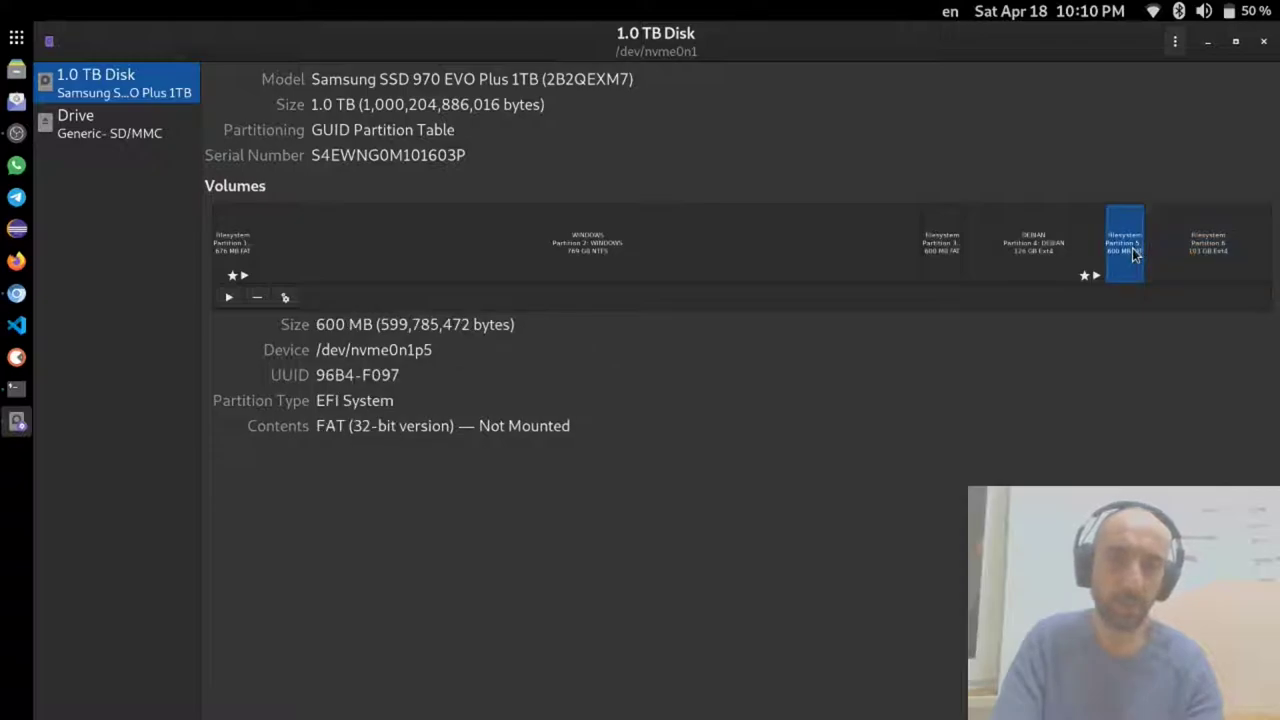
click(1190, 254)
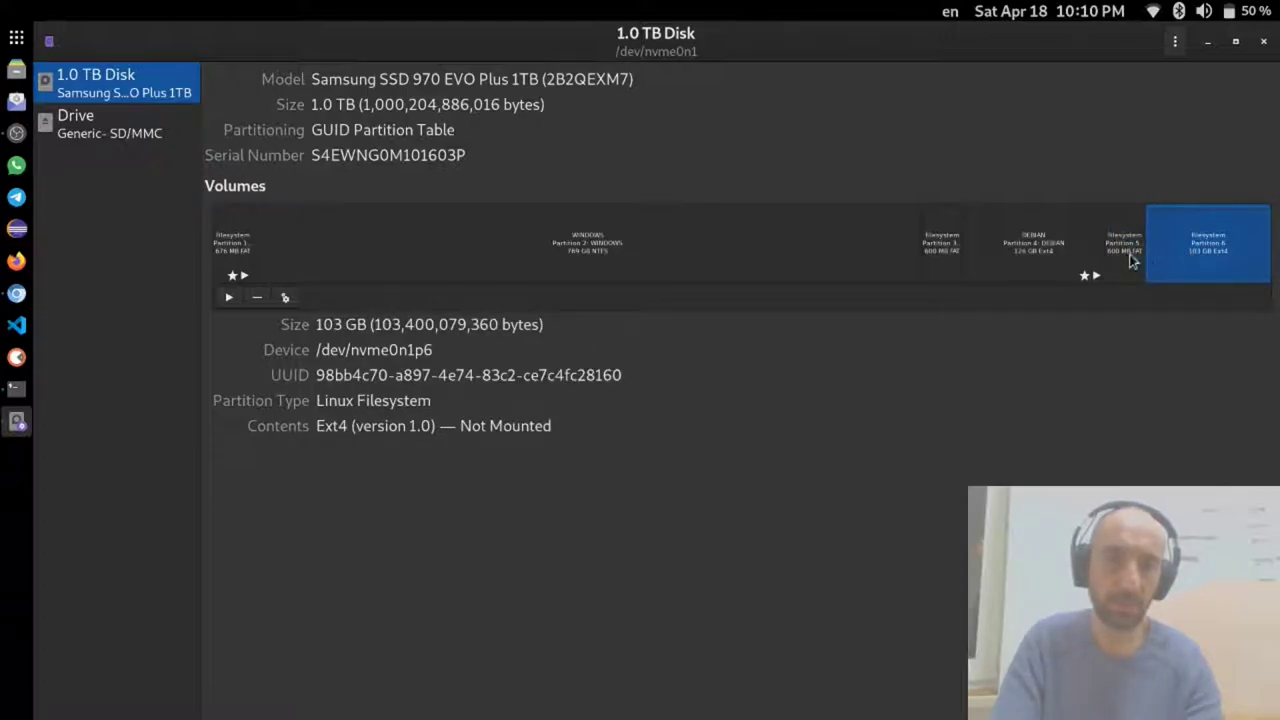
click(1136, 254)
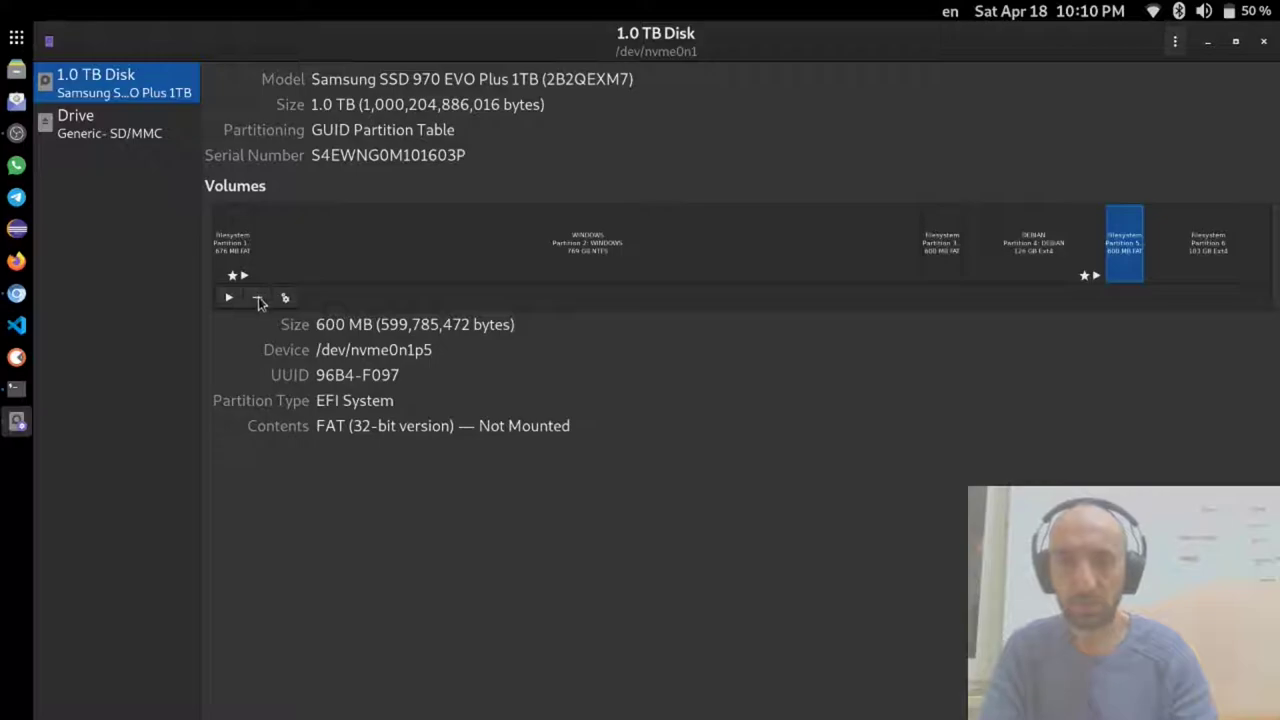
click(1045, 248)
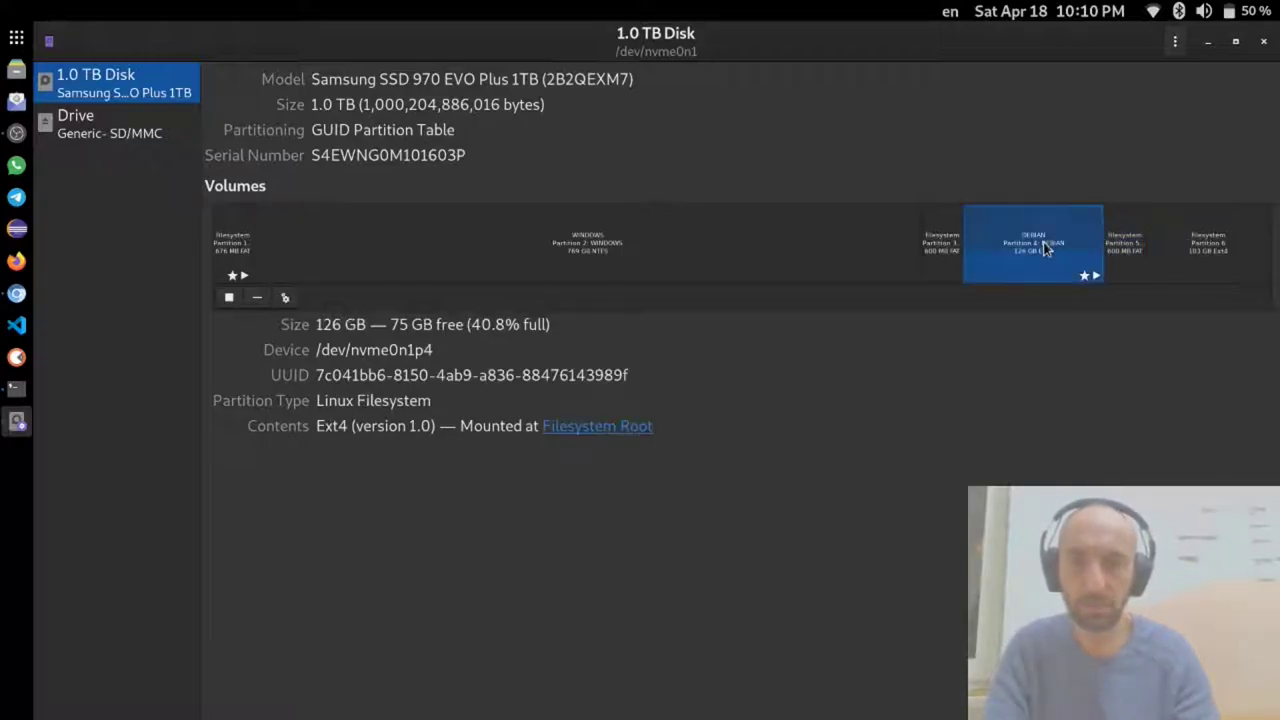
click(1141, 249)
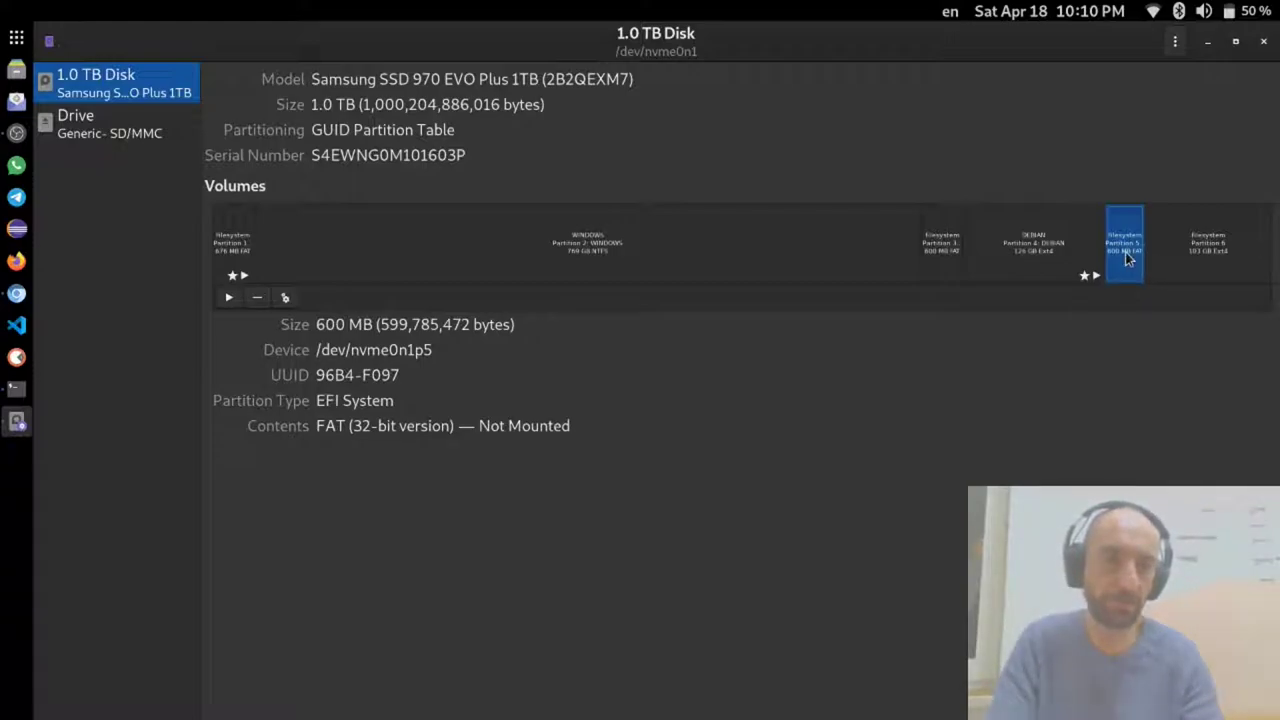
click(1180, 251)
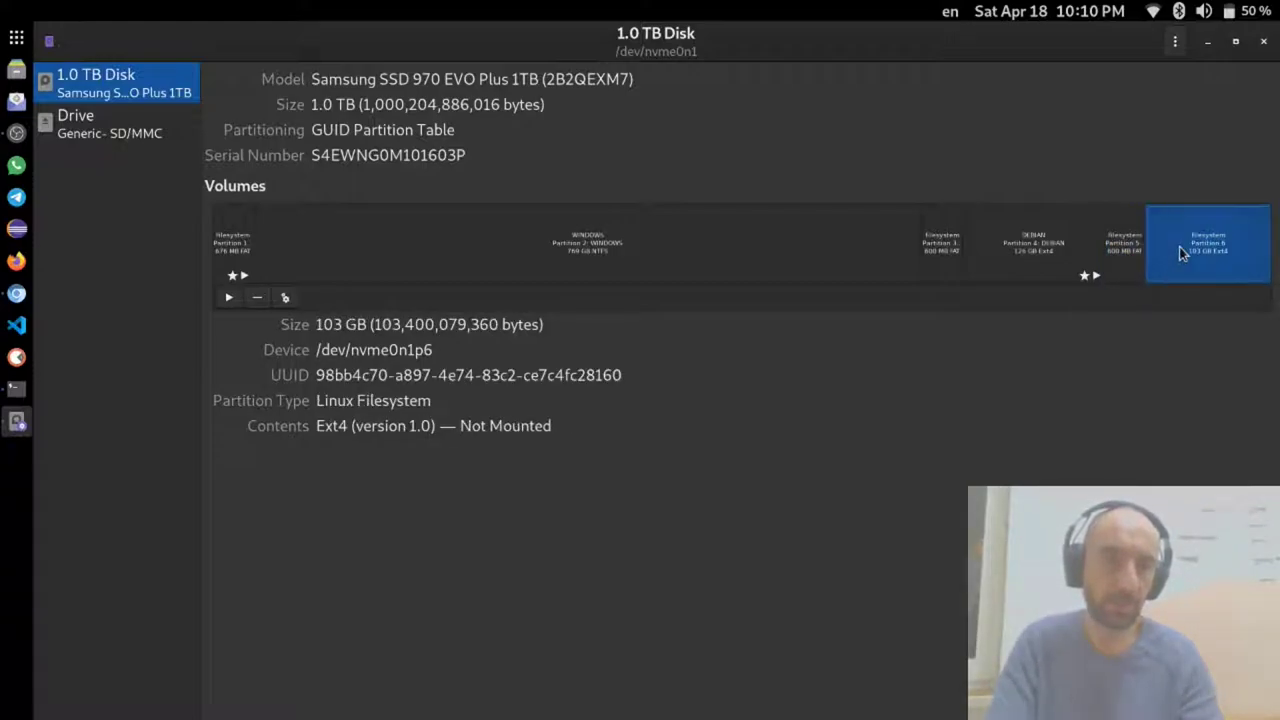
click(1128, 252)
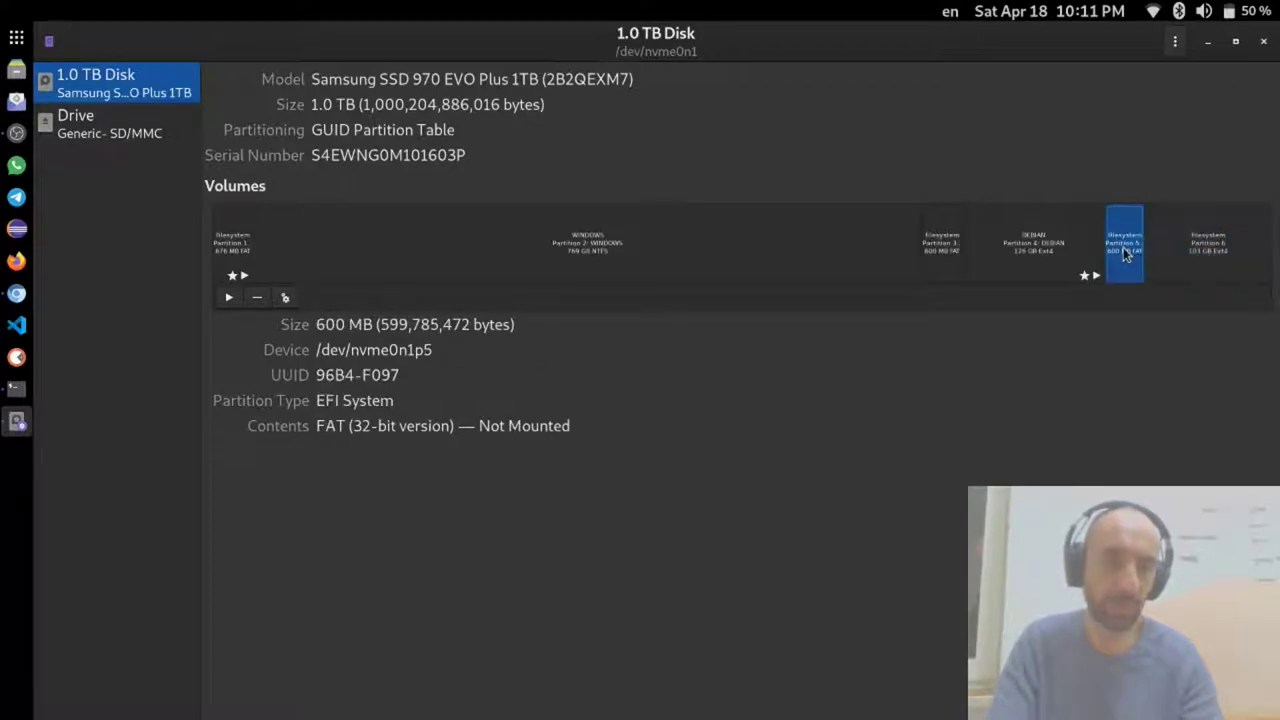
click(1173, 248)
Delete the 600 MB EFI System partition 5 (/dev/nvme0n1p5), authenticating with the account password
click(1131, 253)
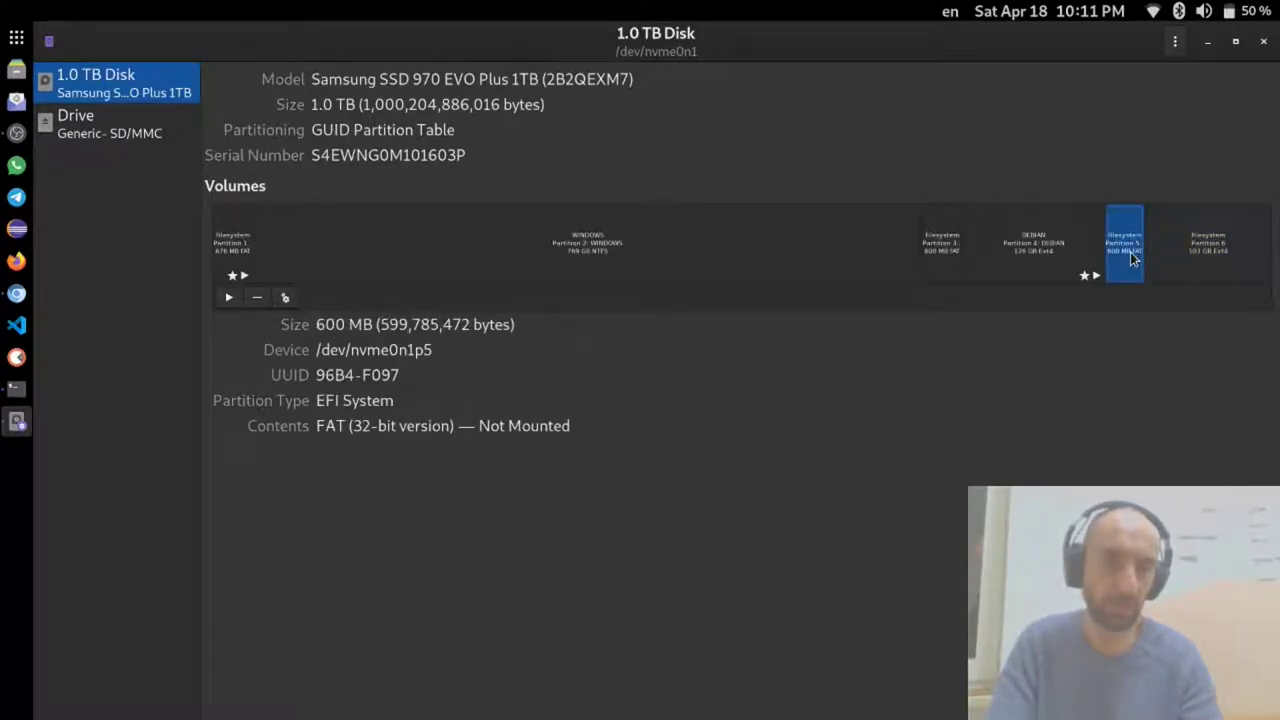
click(257, 300)
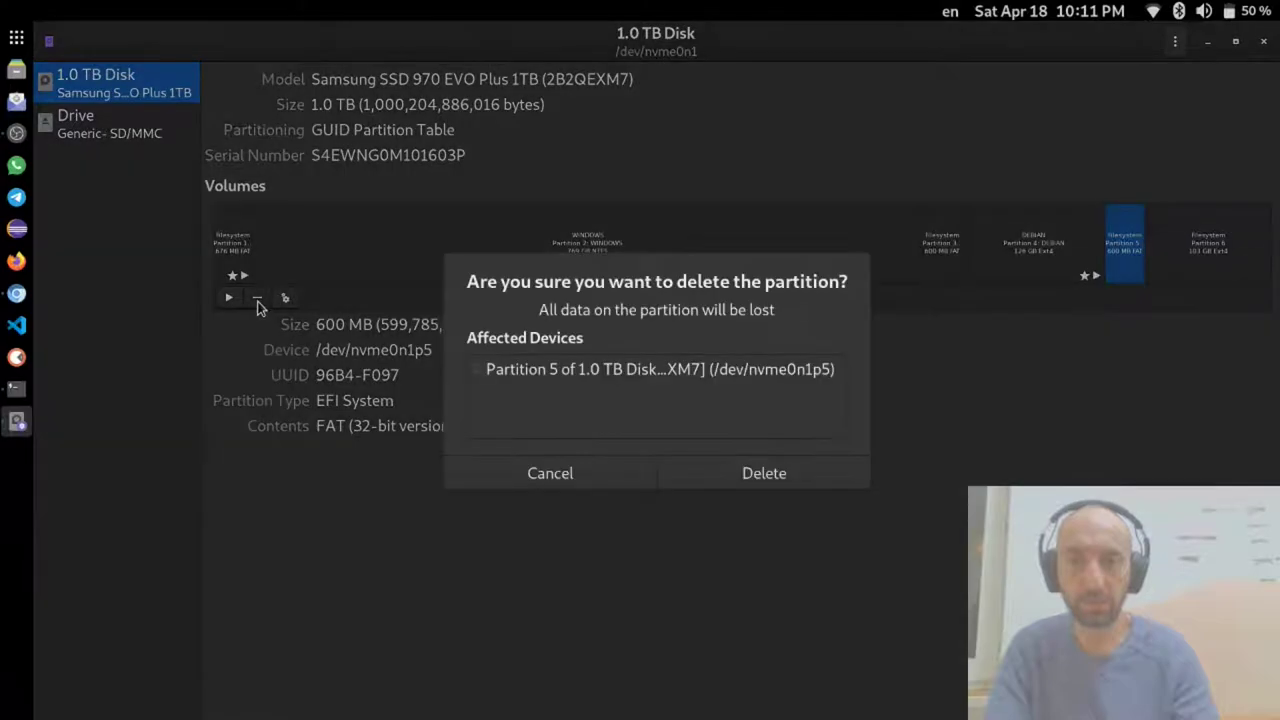
click(802, 482)
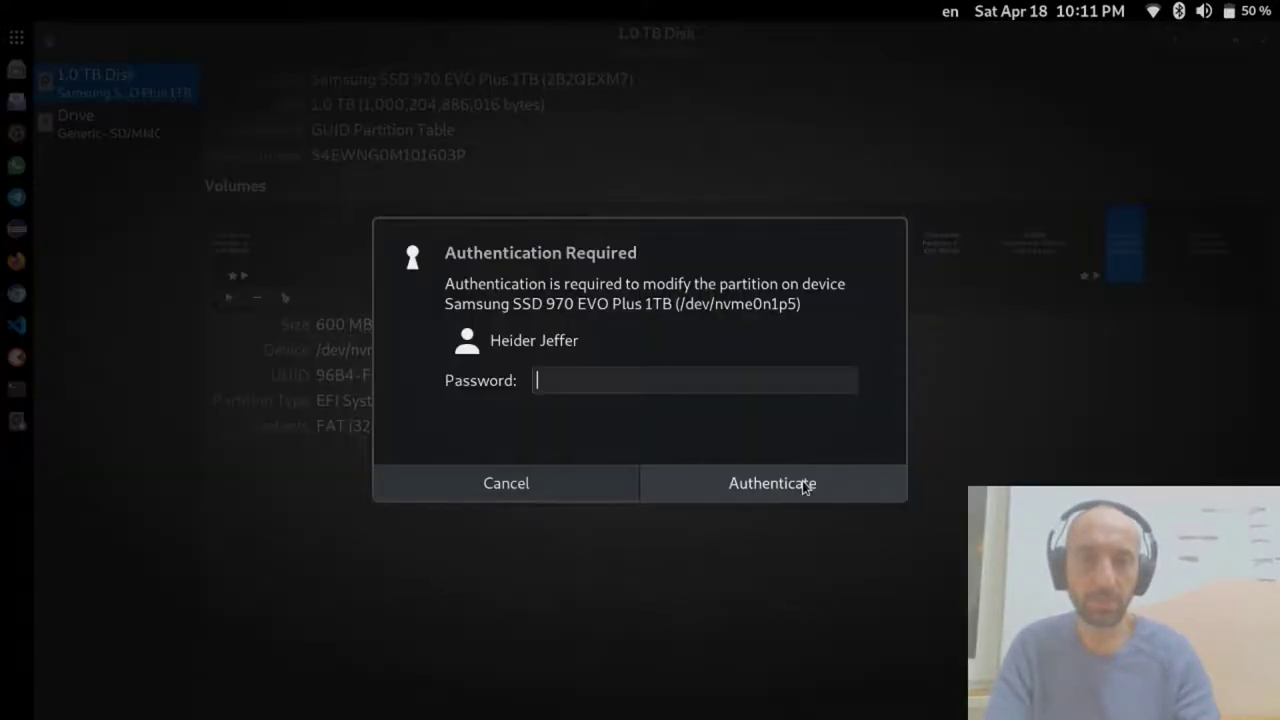
text(password)
key(Return)
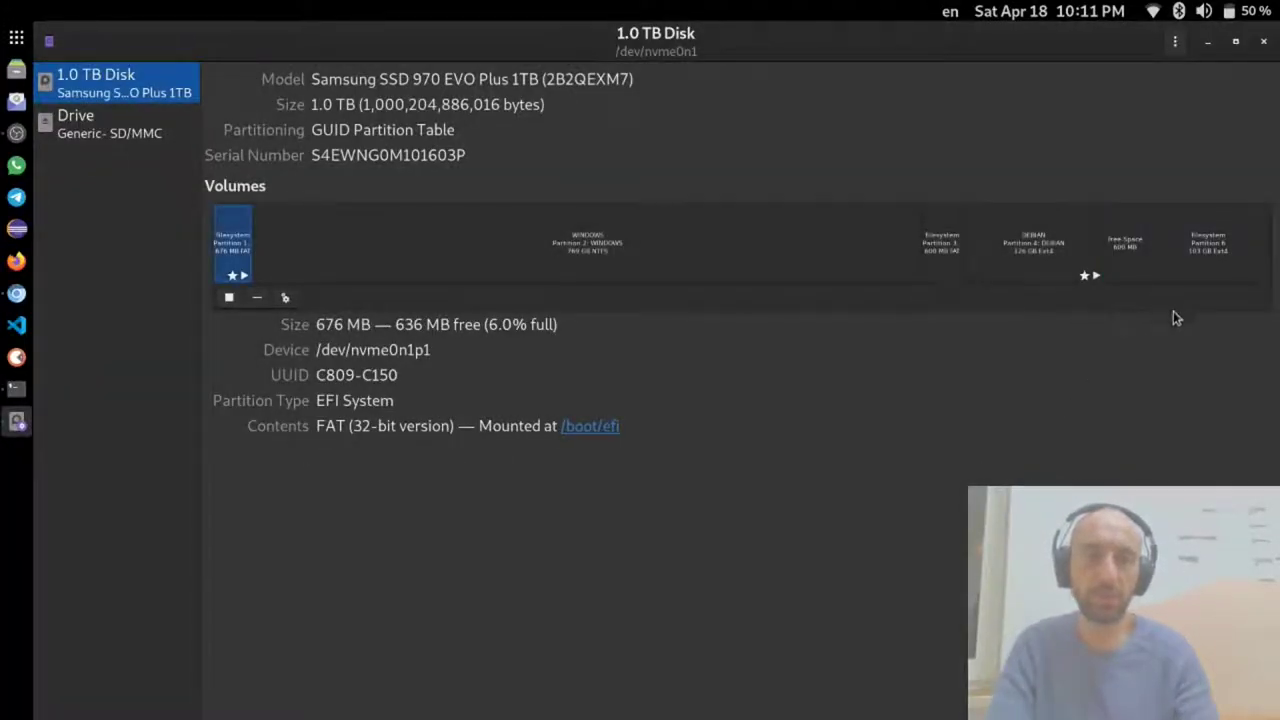
Delete the 103 GB Linux partition 6 (/dev/nvme0n1p6) and select the free space at the end of the disk
click(1190, 256)
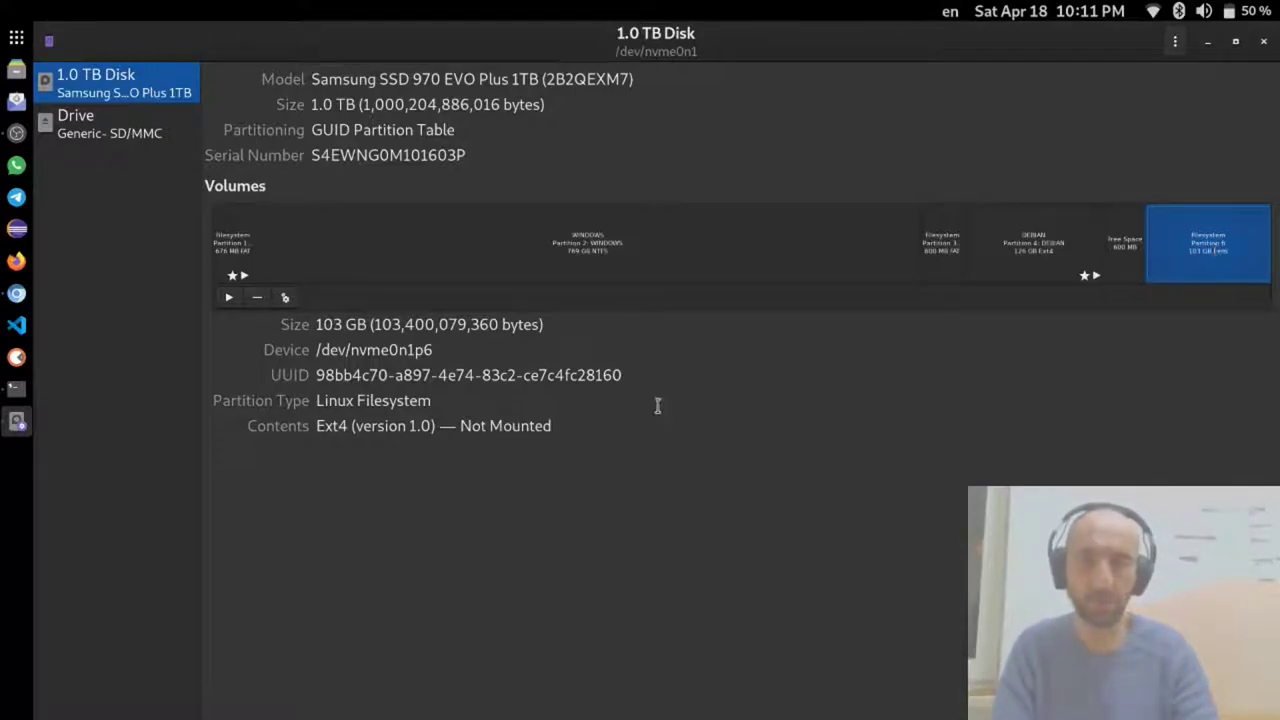
click(256, 301)
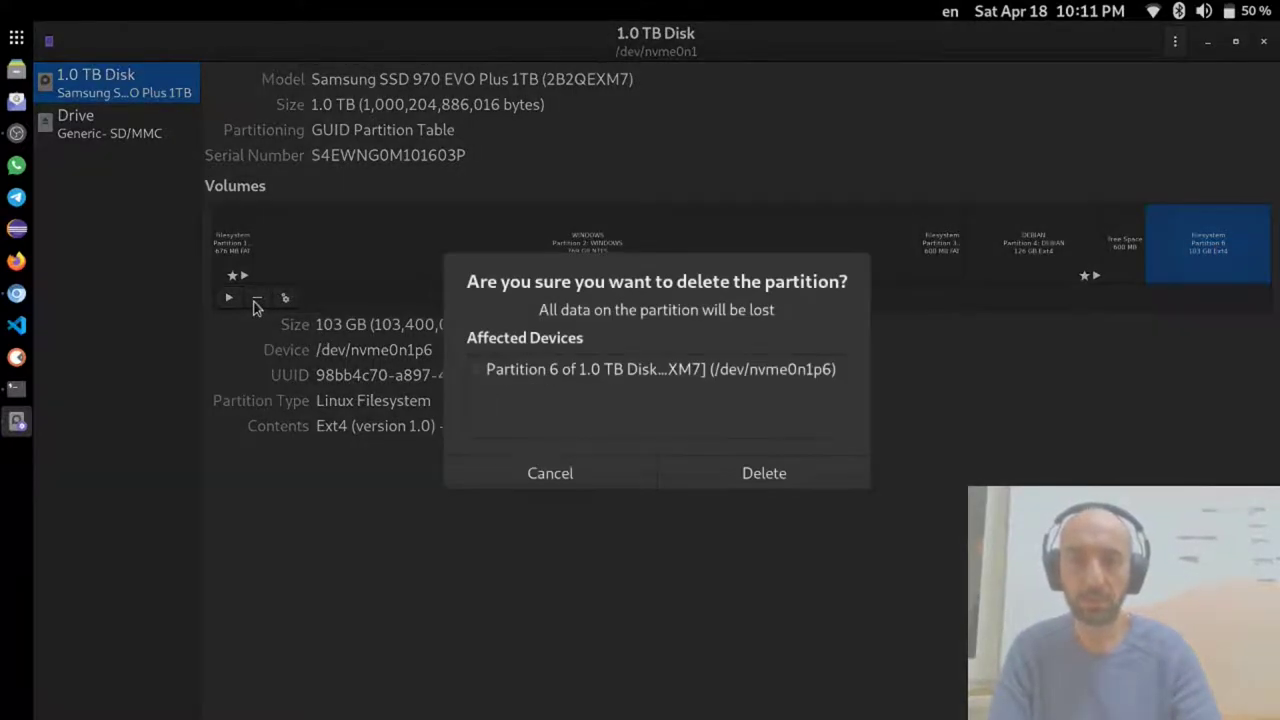
click(764, 473)
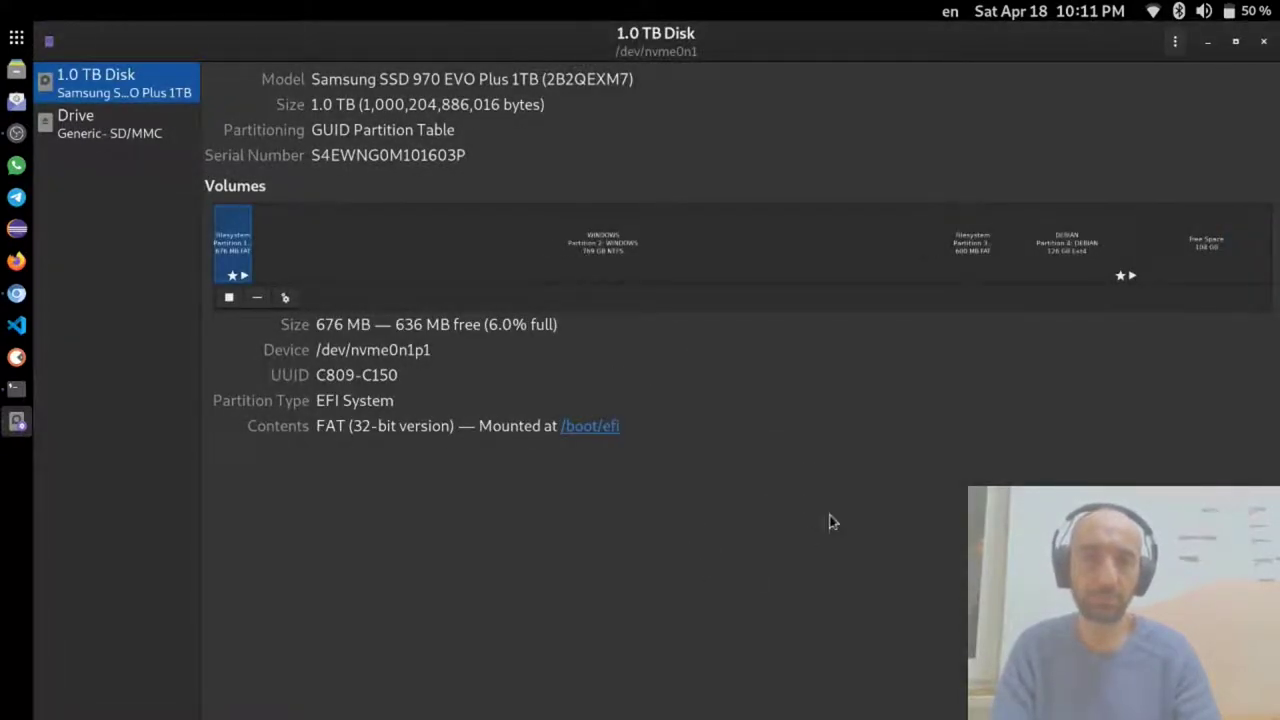
click(1205, 255)
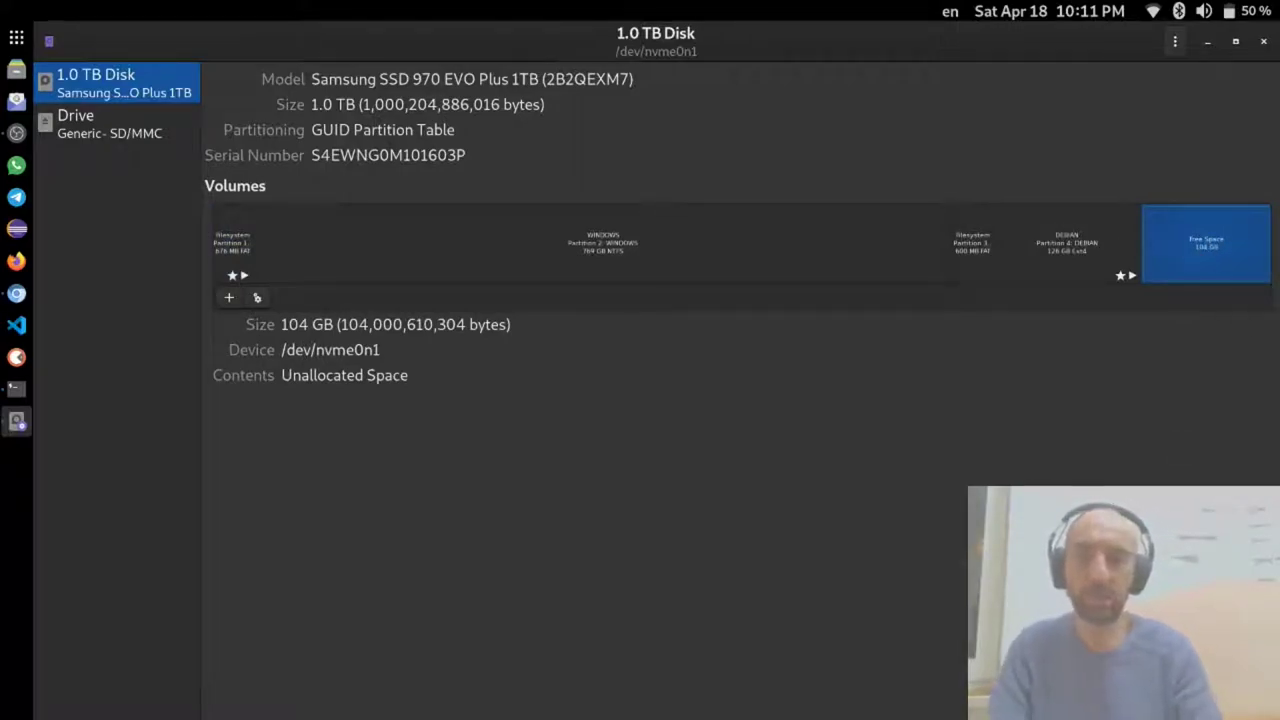
Close Disks and the root terminal, and open a new maximized terminal
key(ctrl+q)
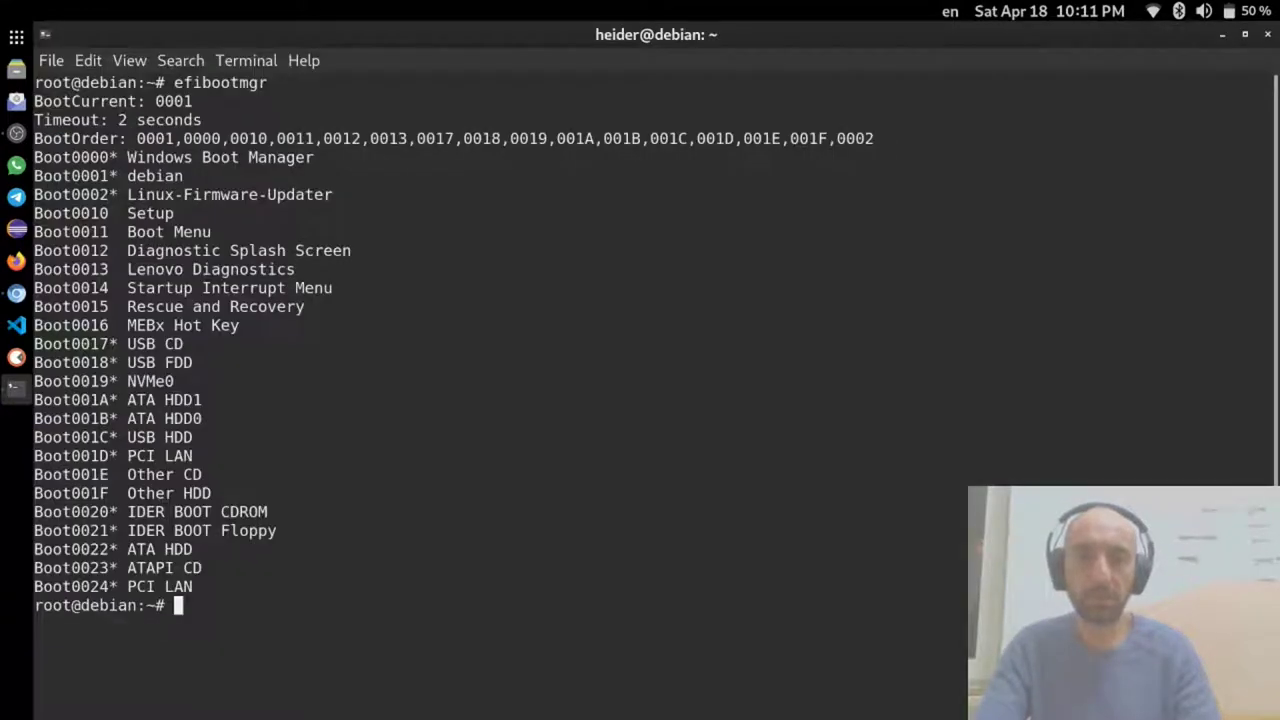
key(ctrl+shift+q)
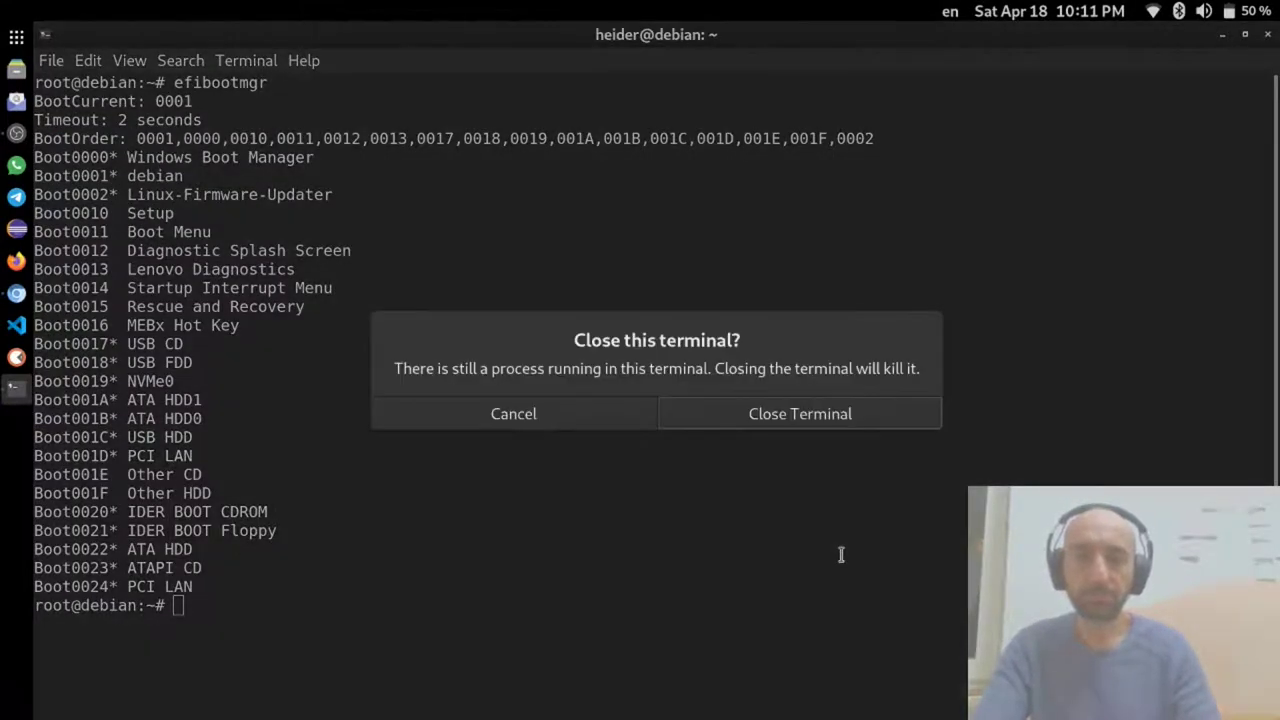
click(808, 425)
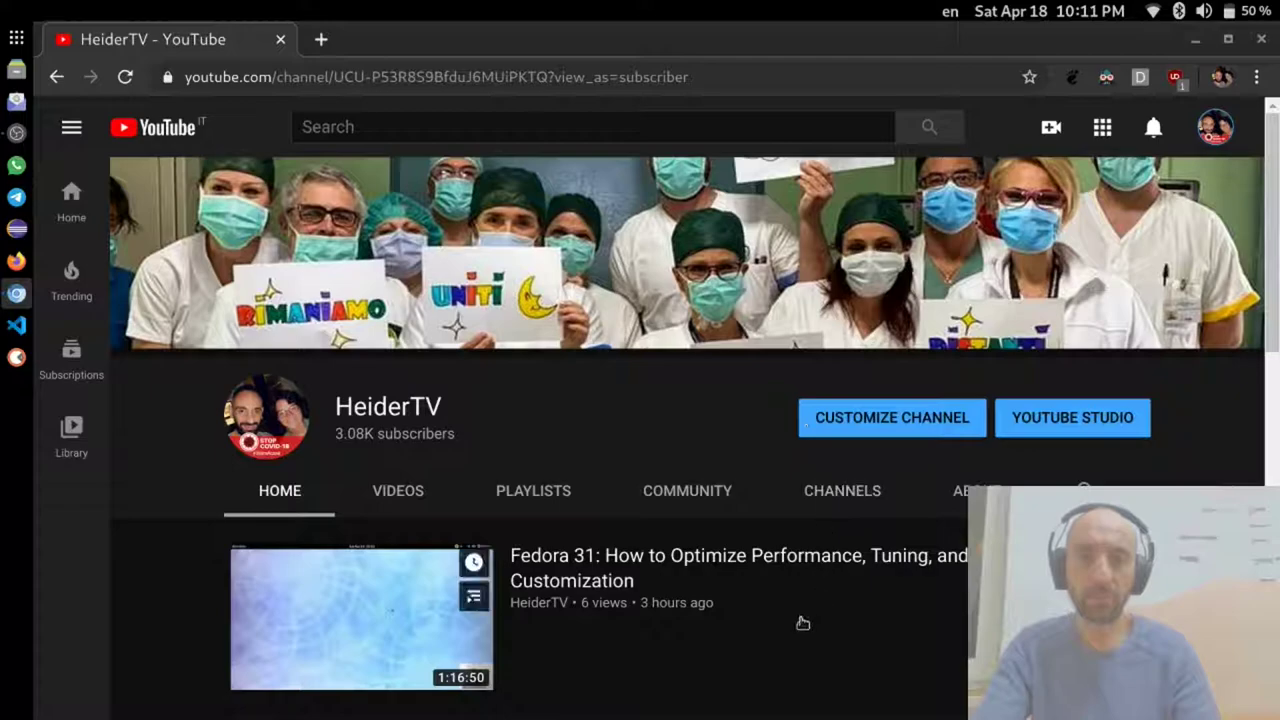
key(ctrl+alt+t)
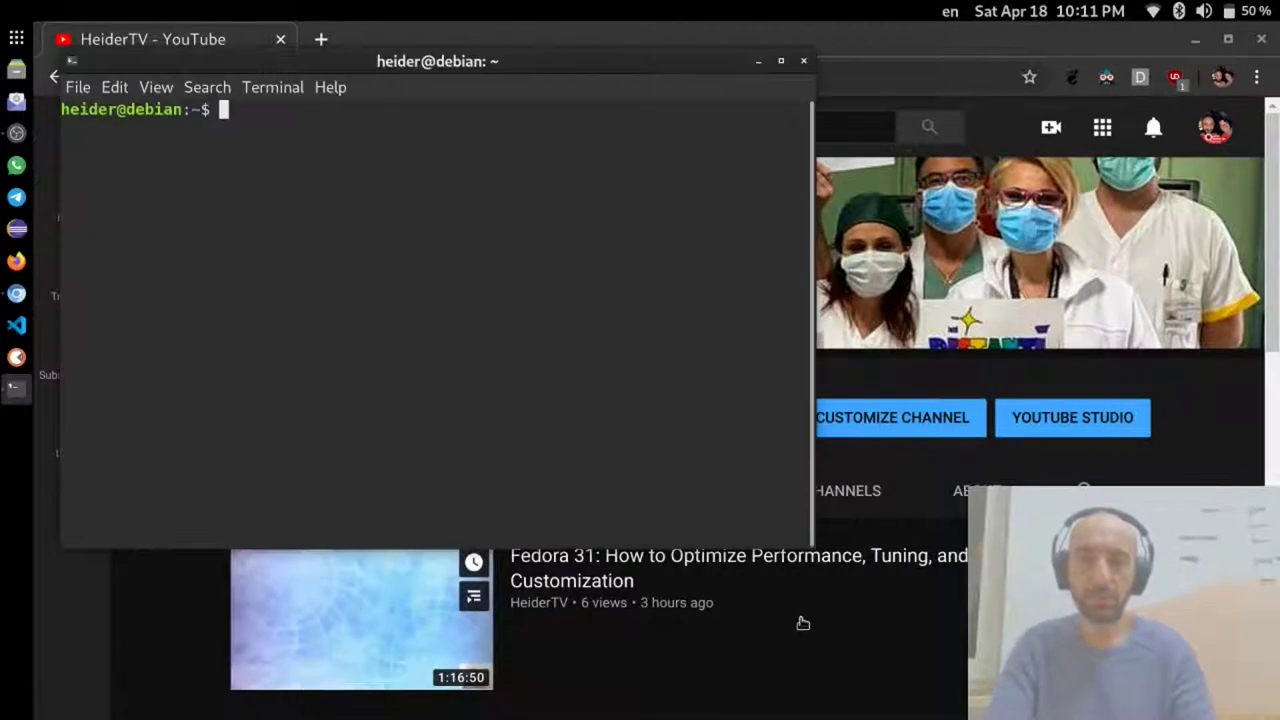
key(super+Up)
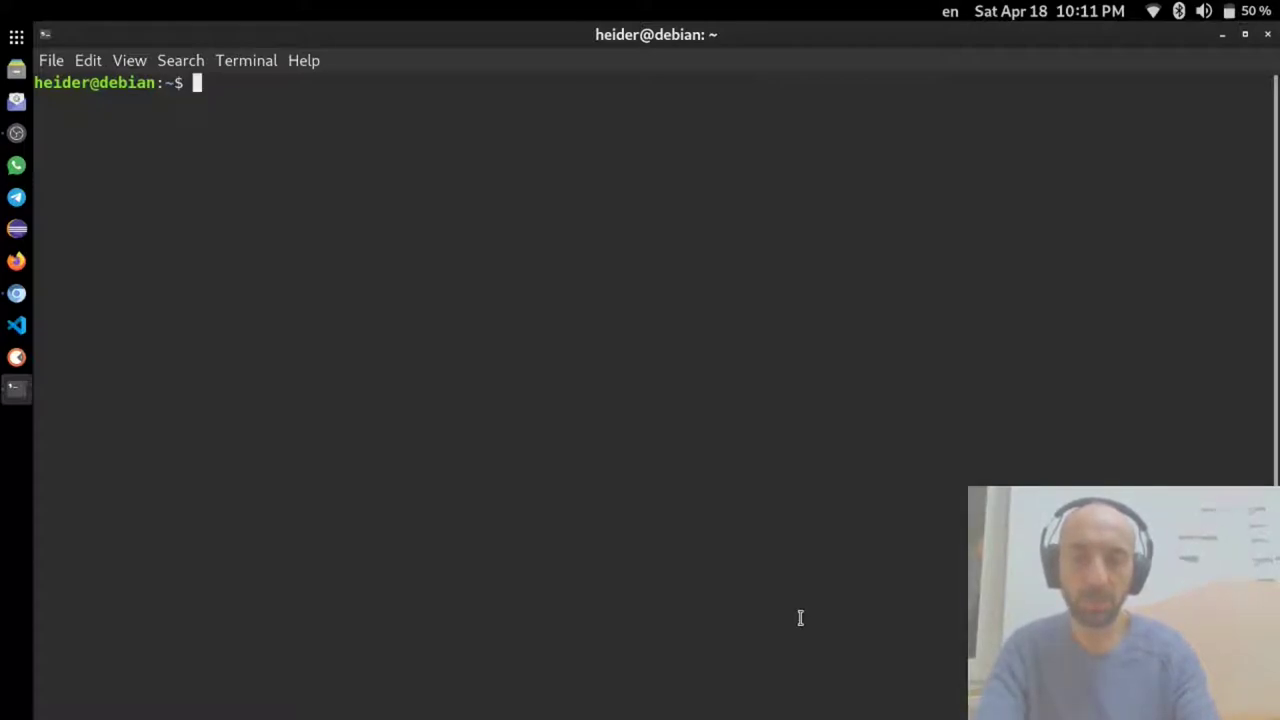
Run sudo update-grub, authenticating with the account password, and check the Windows Boot Manager line in its output
text(sudo )
text(apt)
key(BackSpace)
key(BackSpace)
key(BackSpace)
text(upd)
key(BackSpace)
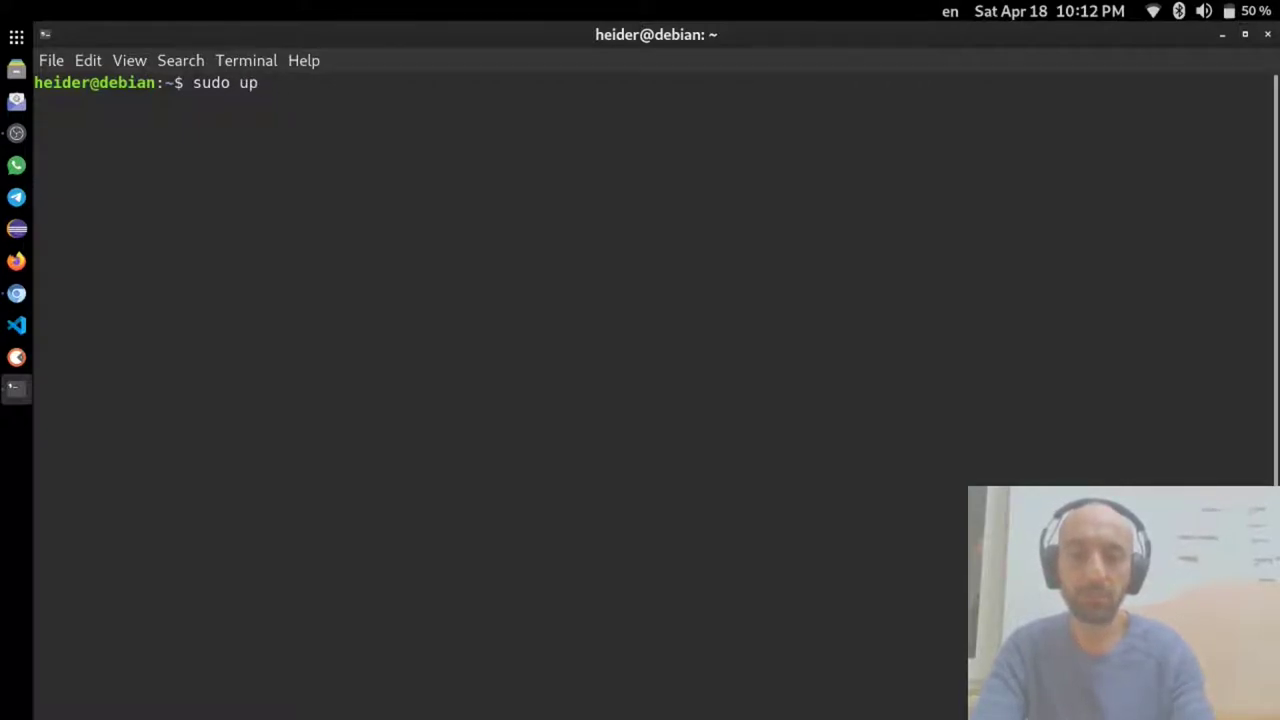
text(date)
key(BackSpace)
text(-grub)
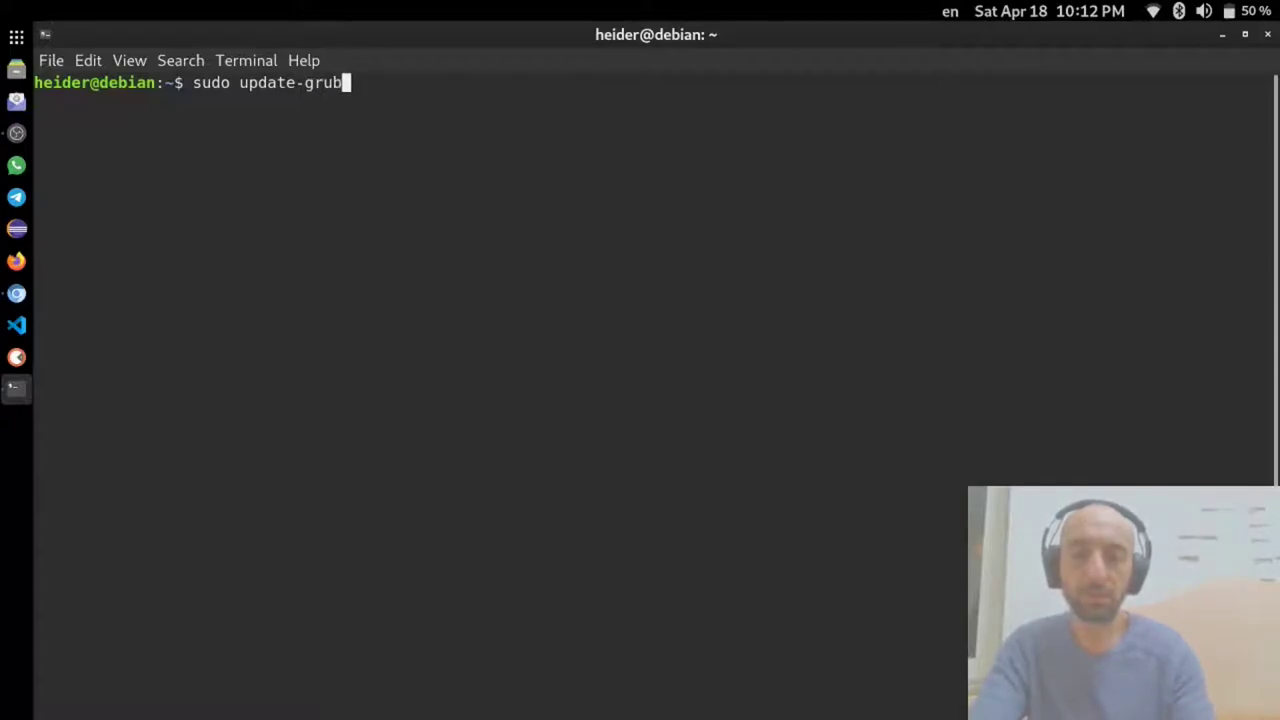
key(Return)
key(Return)
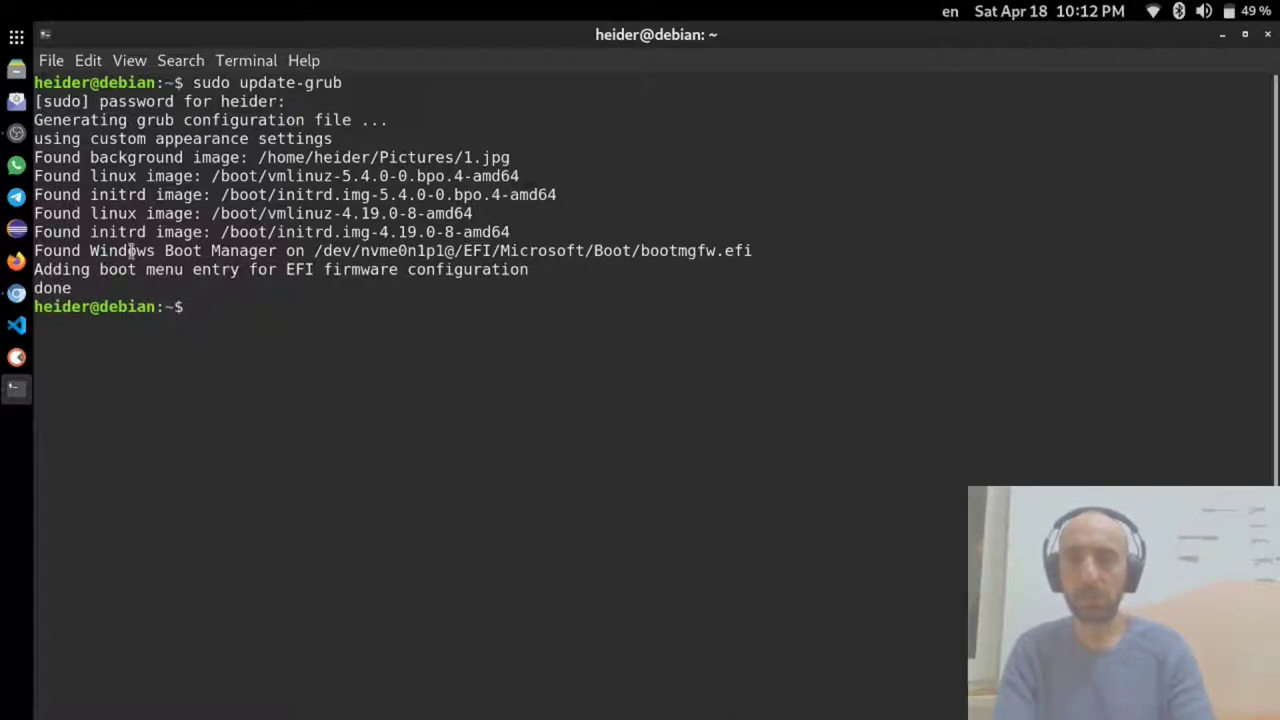
drag(90, 251, 272, 252)
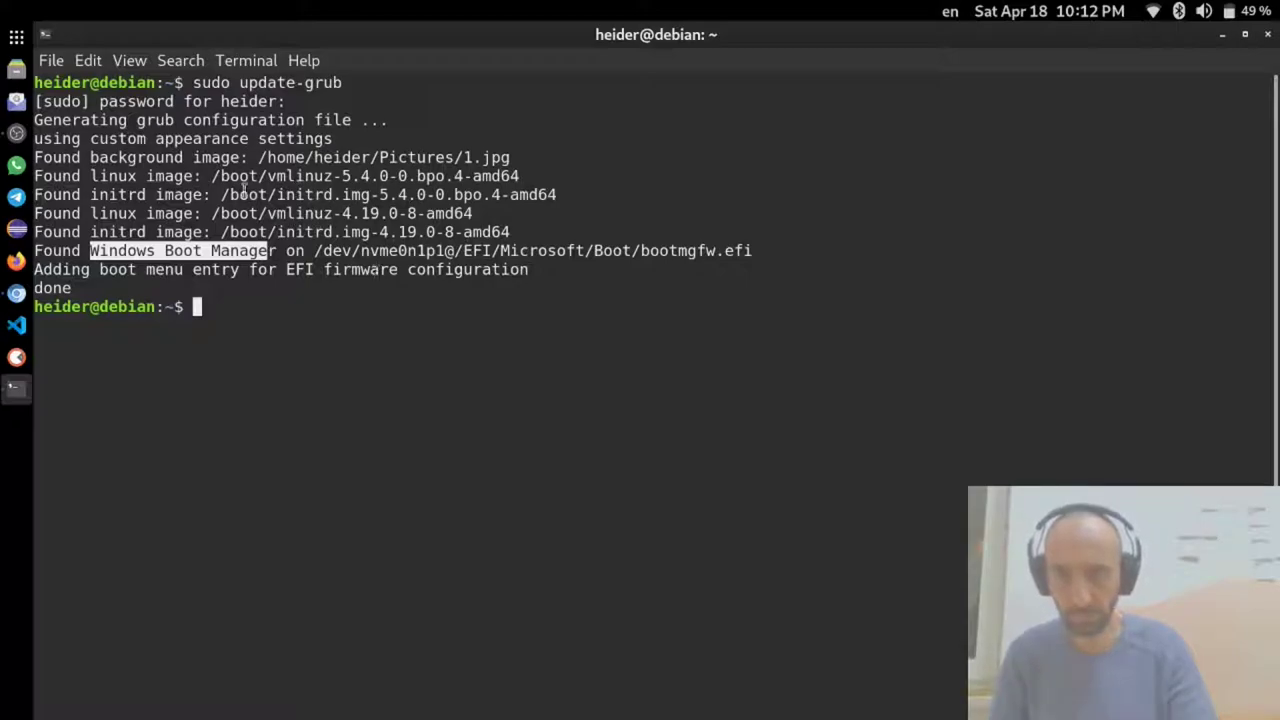
click(349, 317)
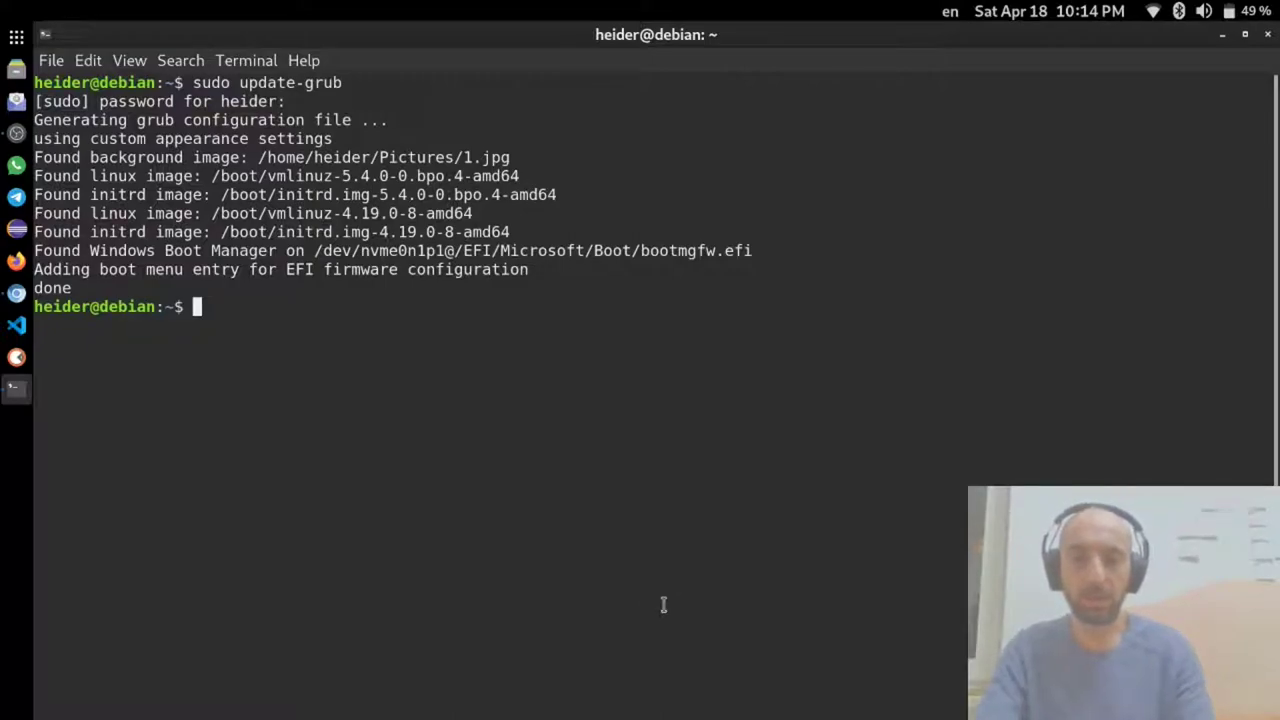
Launch Grub Customizer, authenticating with the account password
key(super)
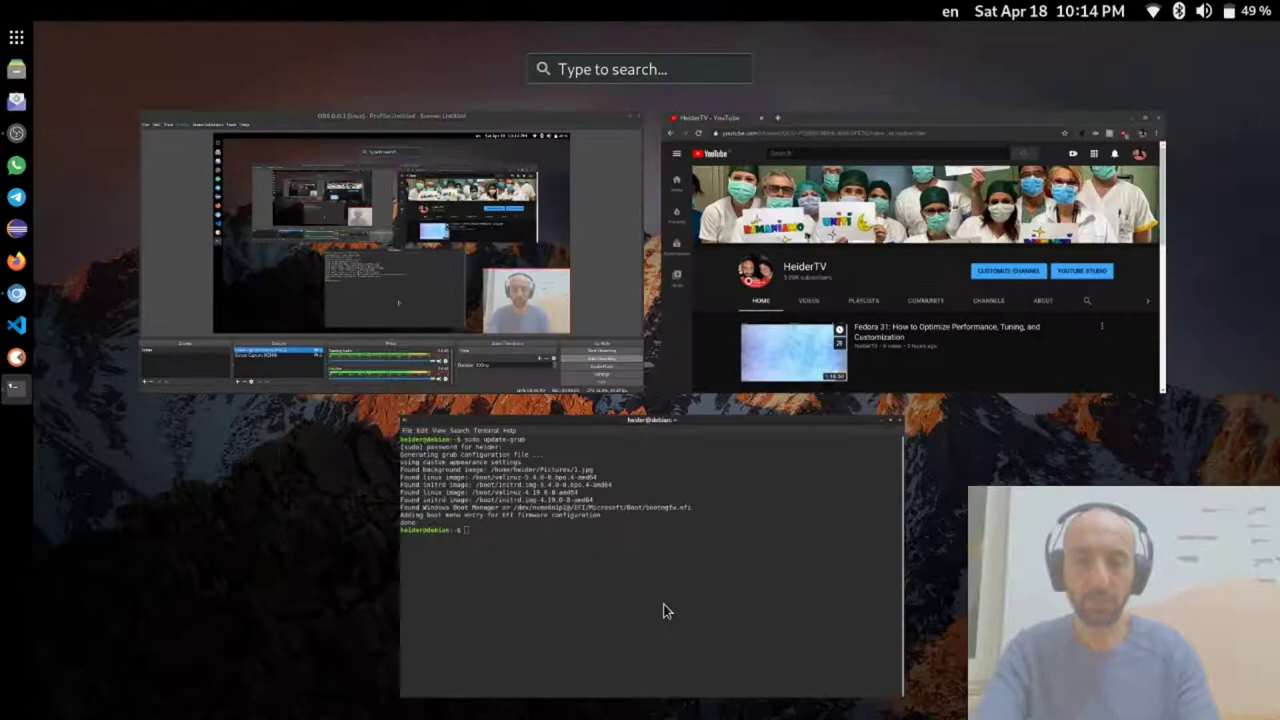
text(grub)
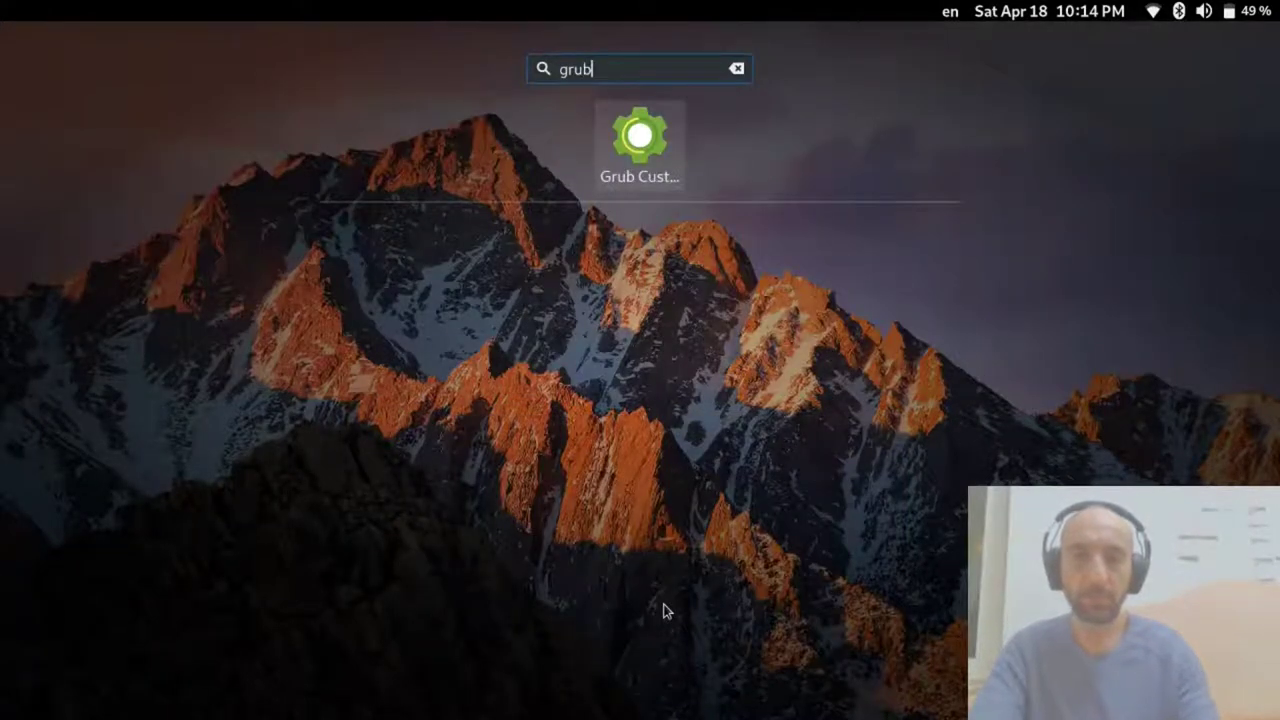
key(Return)
text(•)
key(Return)
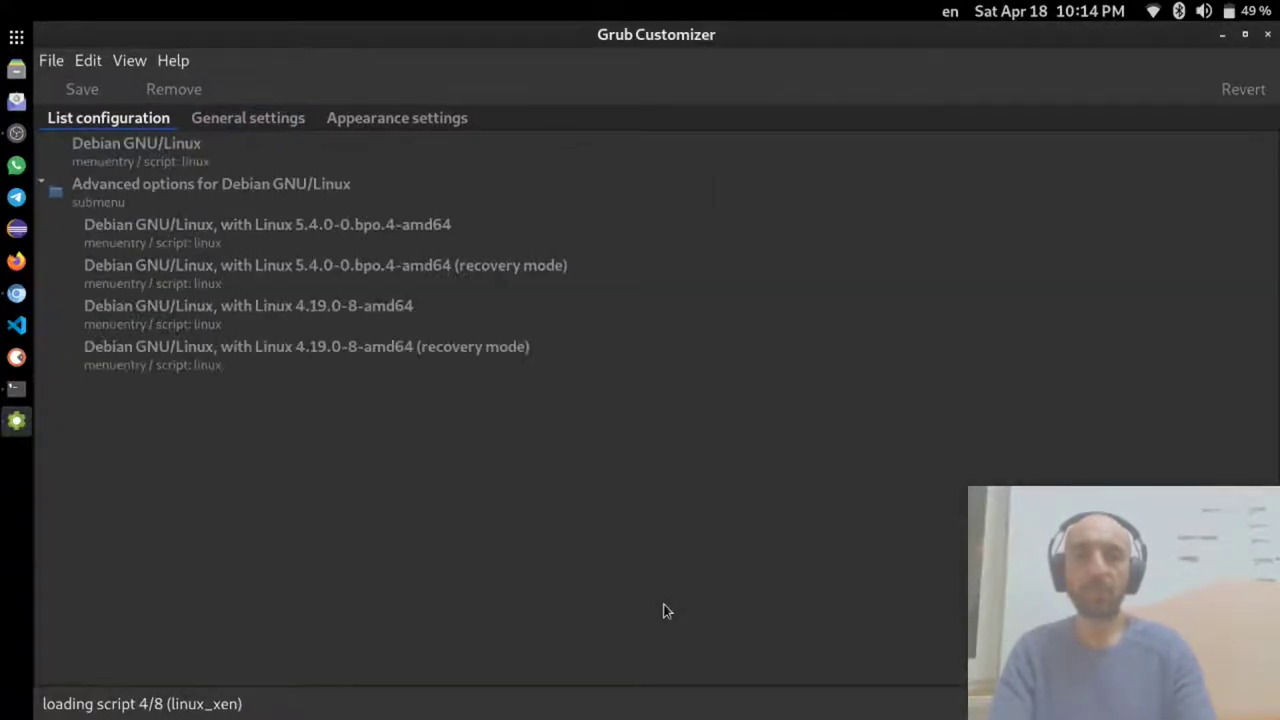
Review the appearance, general and list configuration settings, saving the GRUB configuration before closing Grub Customizer
click(436, 120)
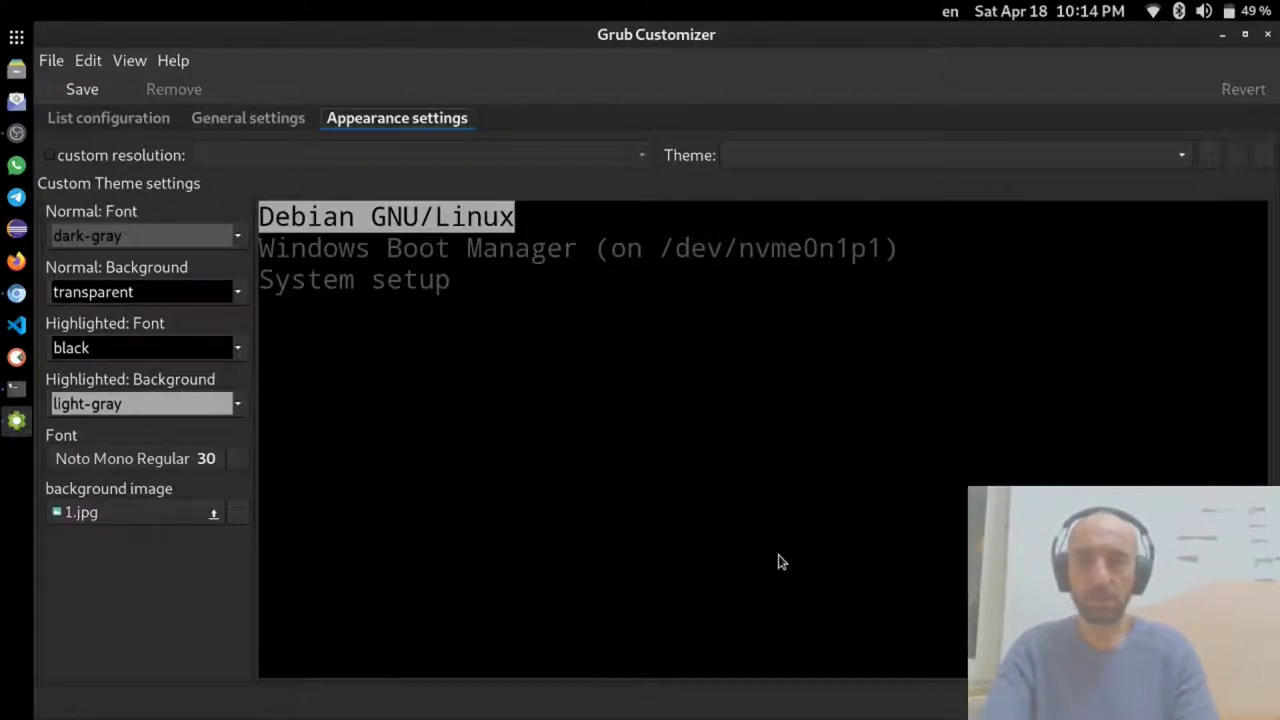
key(ctrl+s)
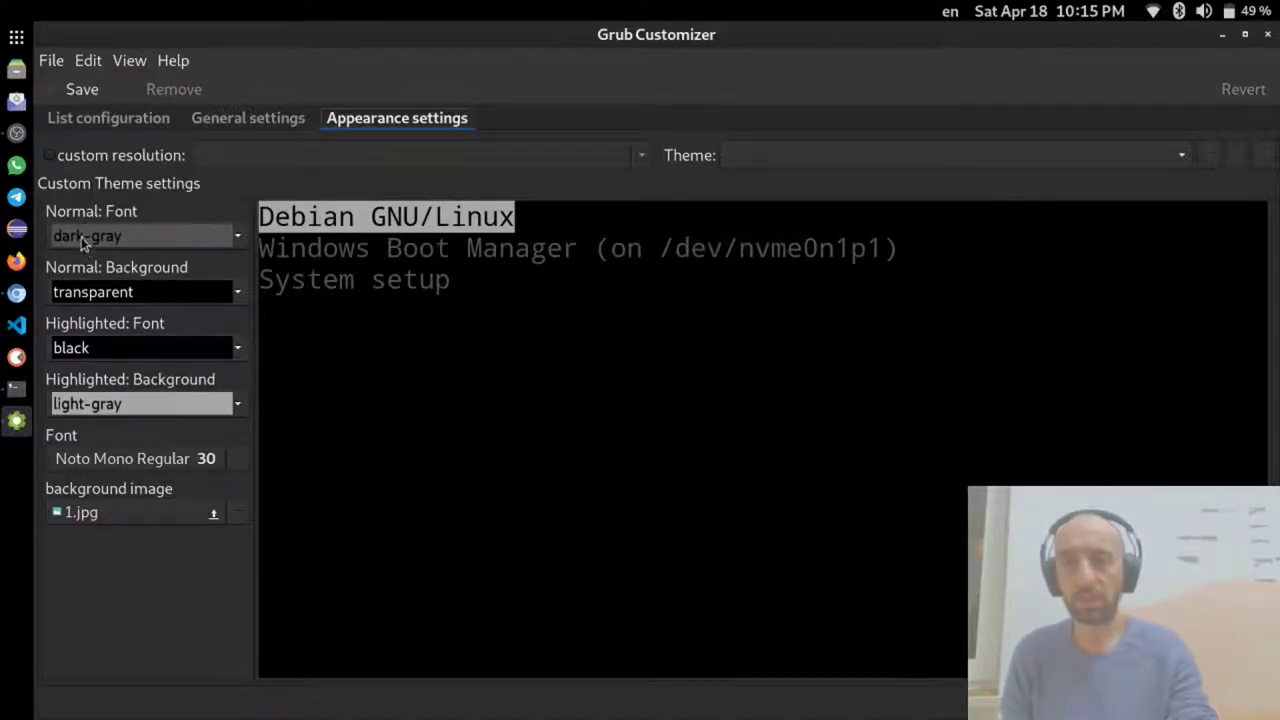
click(247, 123)
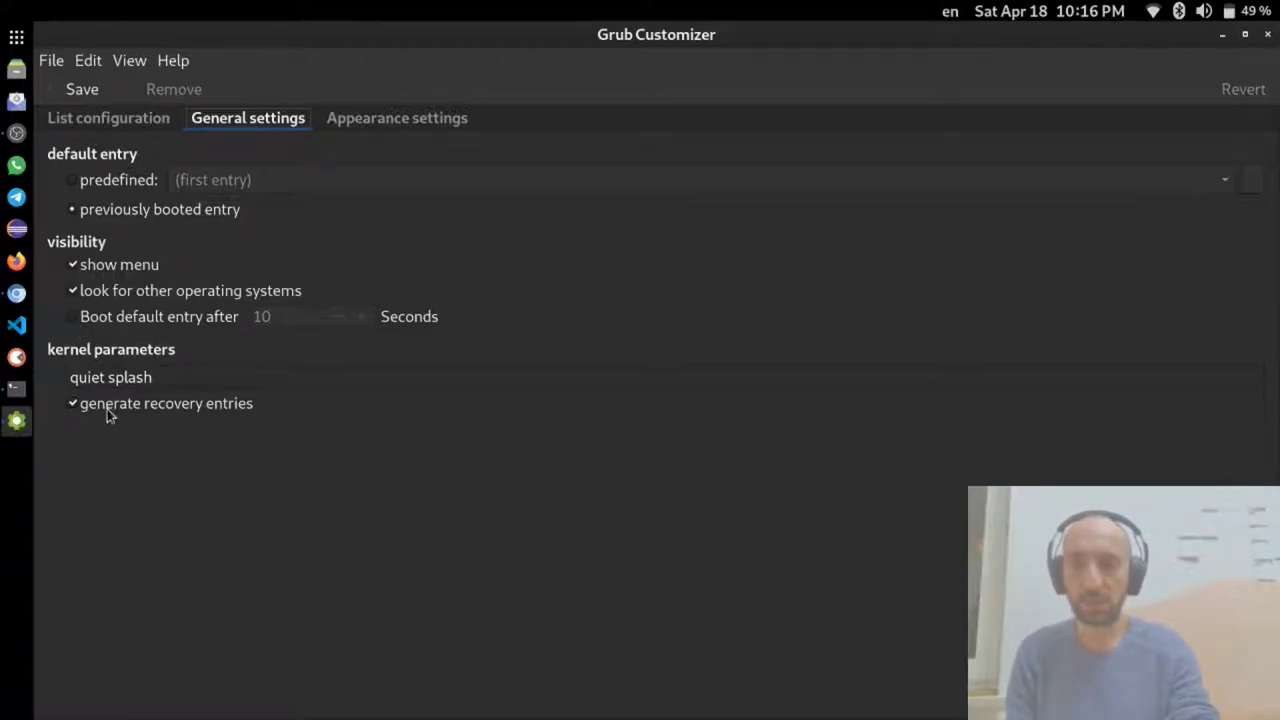
click(125, 120)
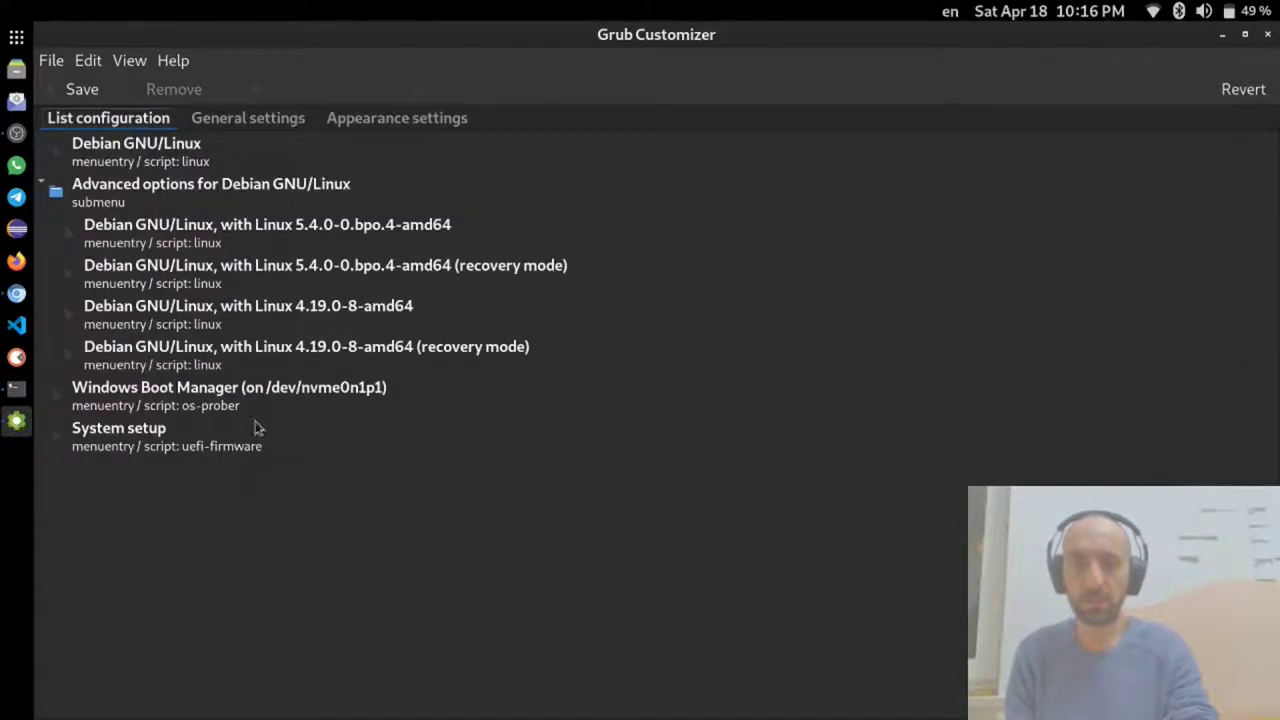
key(ctrl+s)
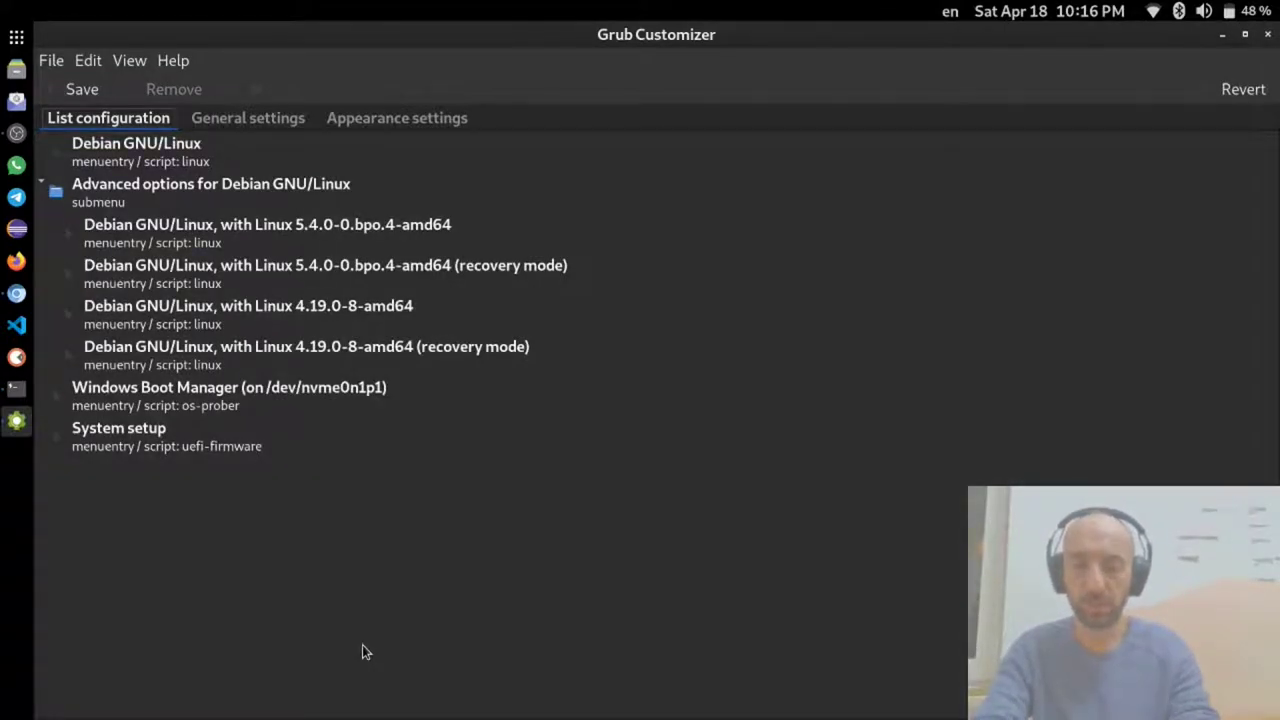
key(ctrl+q)
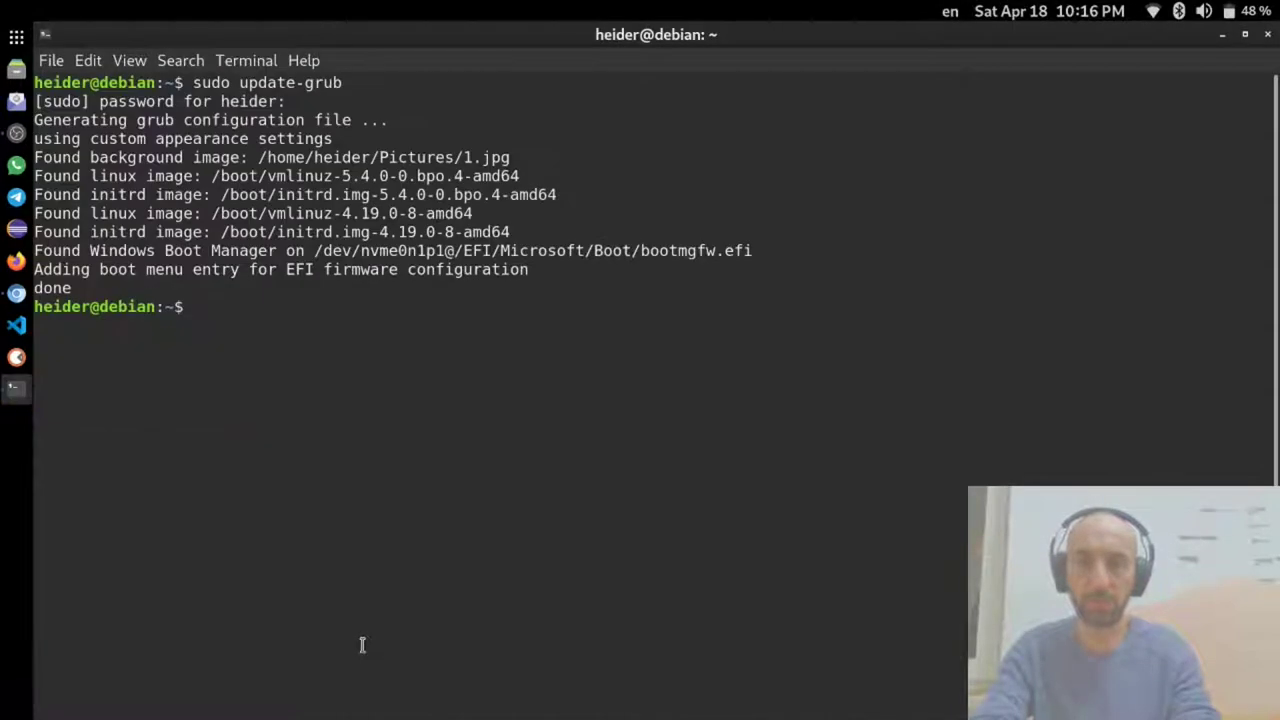
Check the running processes with htop and close the terminal
text(htop)
key(Return)
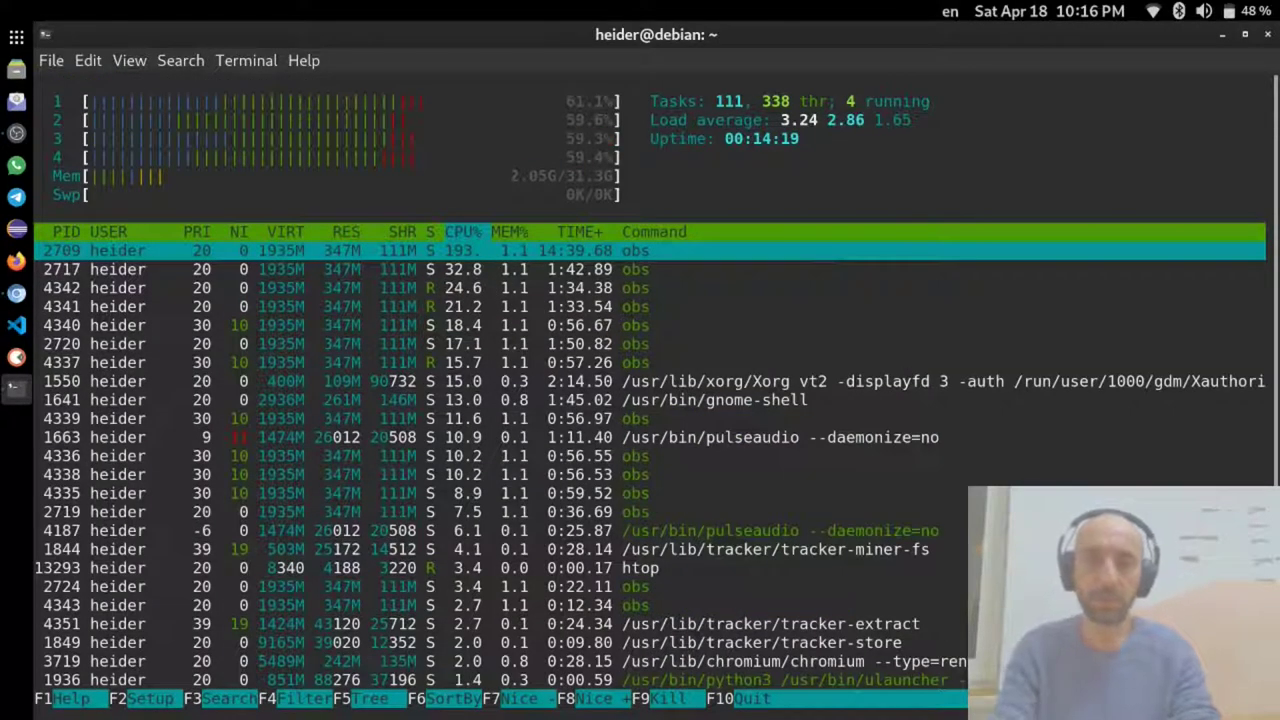
key(ctrl+shift+w)
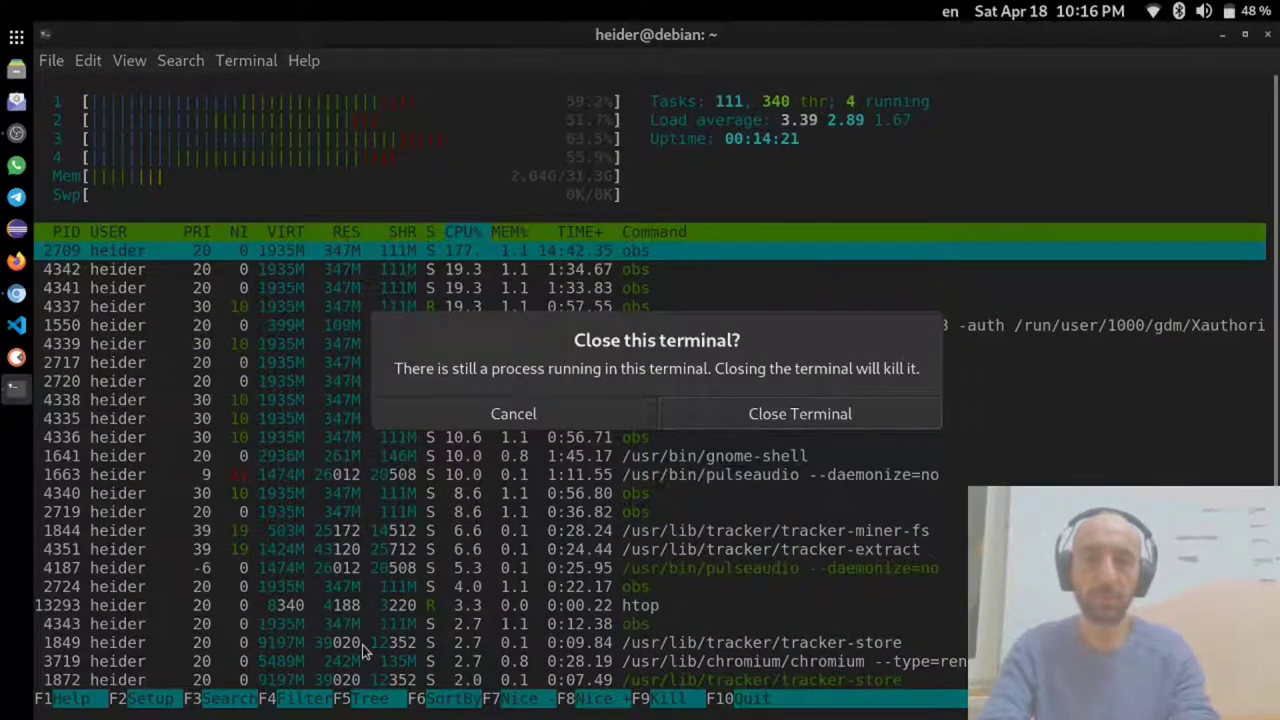
key(Return)
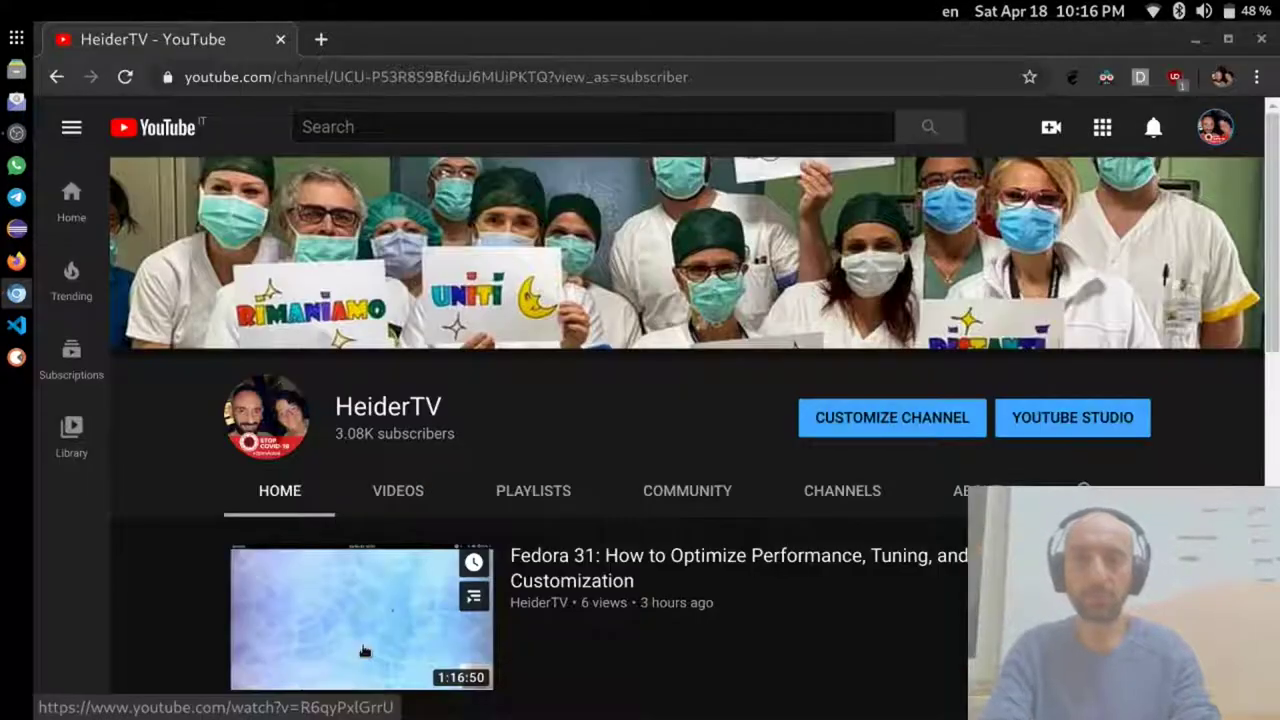
scroll(668, 611, down, 10)
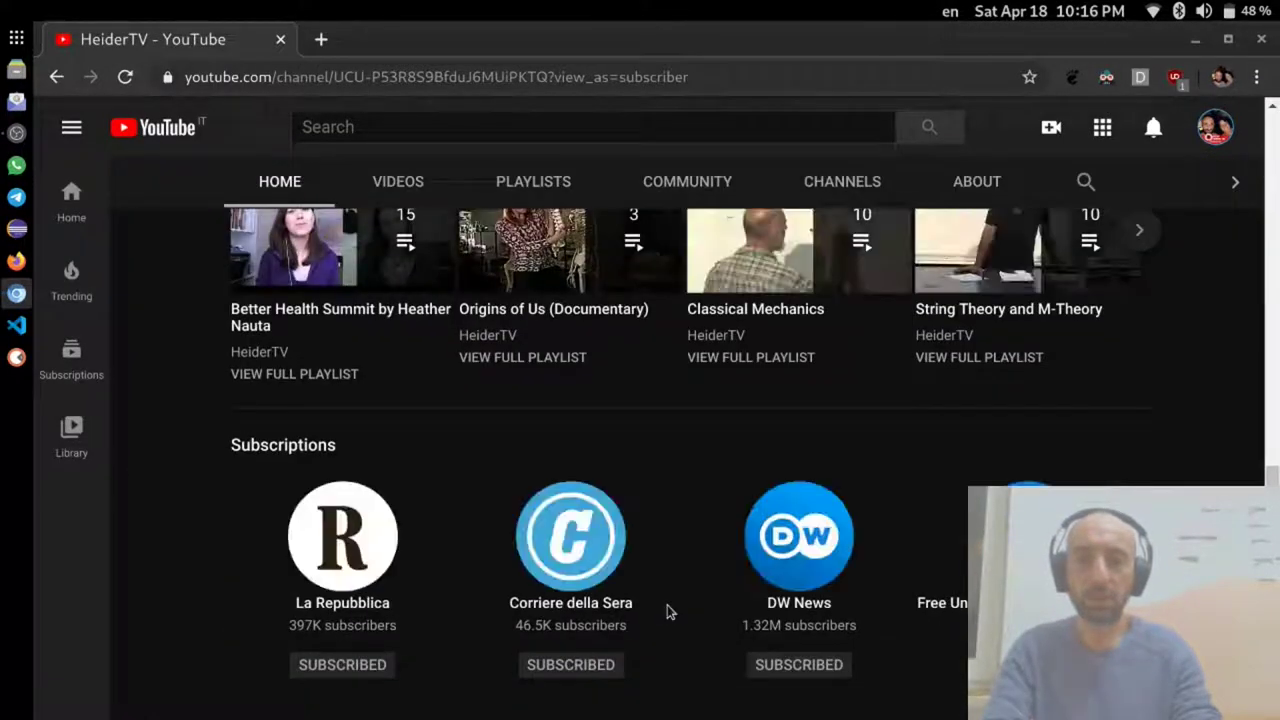
scroll(668, 611, up, 10)
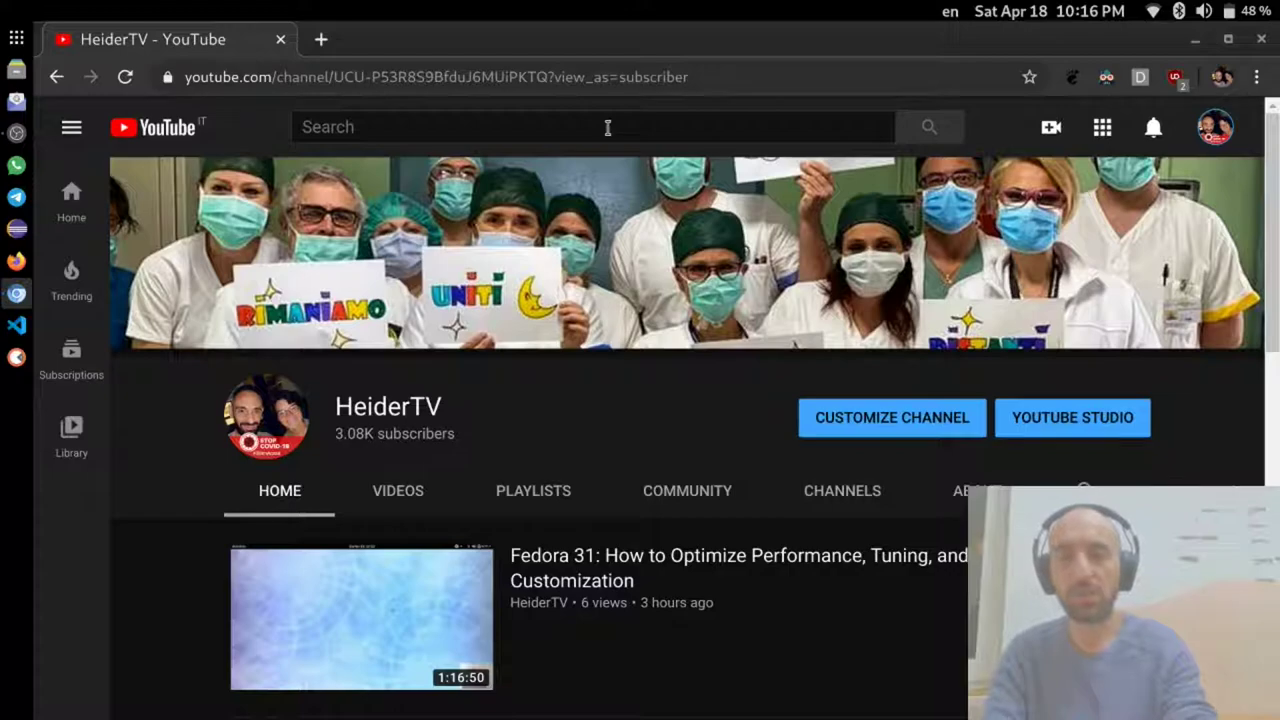
List the EFI boot entries with sudo efibootmgr in a new terminal, authenticating with the account password
key(ctrl+alt+t)
text(sudo efi)
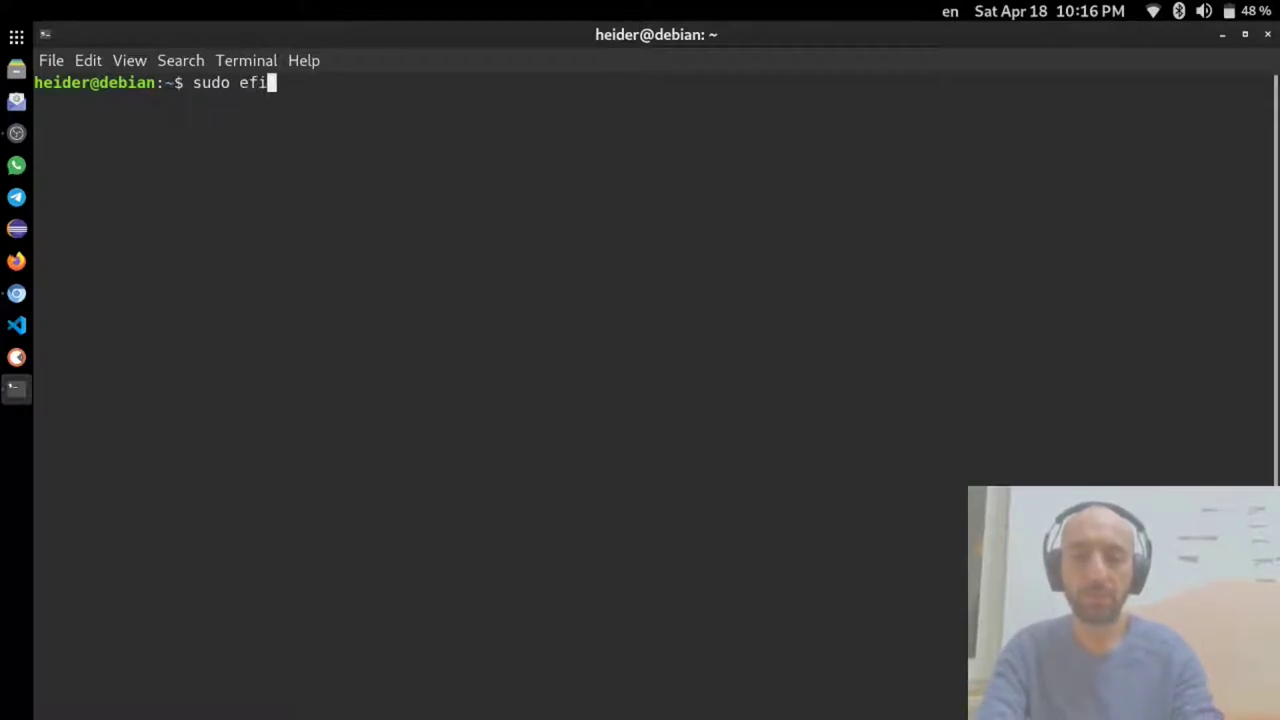
text(bootmgr)
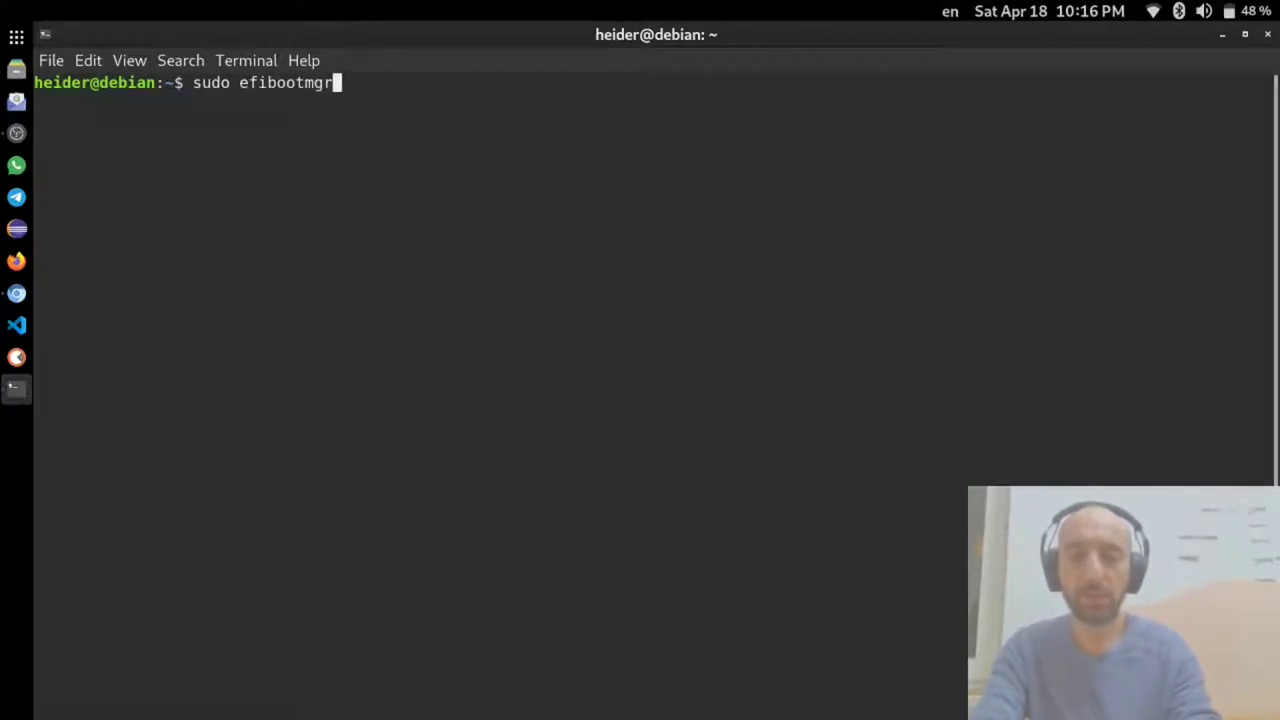
key(Return)
key(Return)
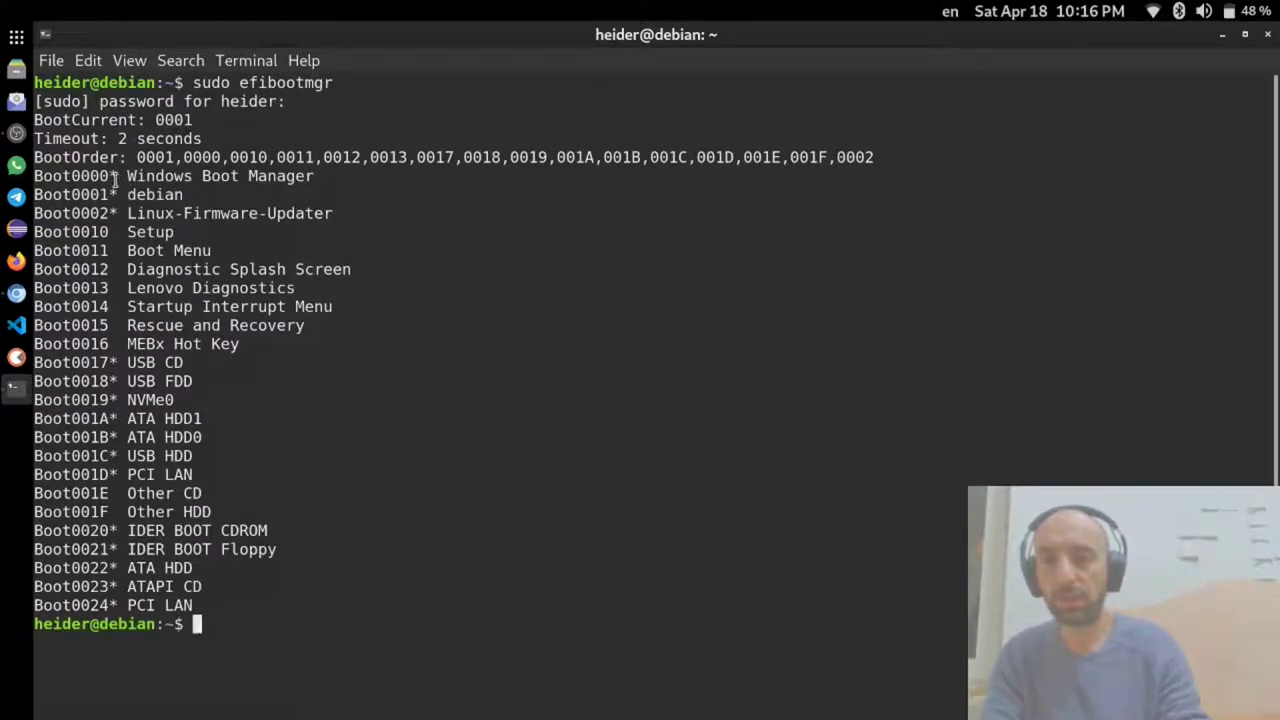
Write the command sudo efibootmgr -b 0000 -B for deleting the Windows Boot Manager entry, and cancel it without running it
drag(117, 178, 72, 183)
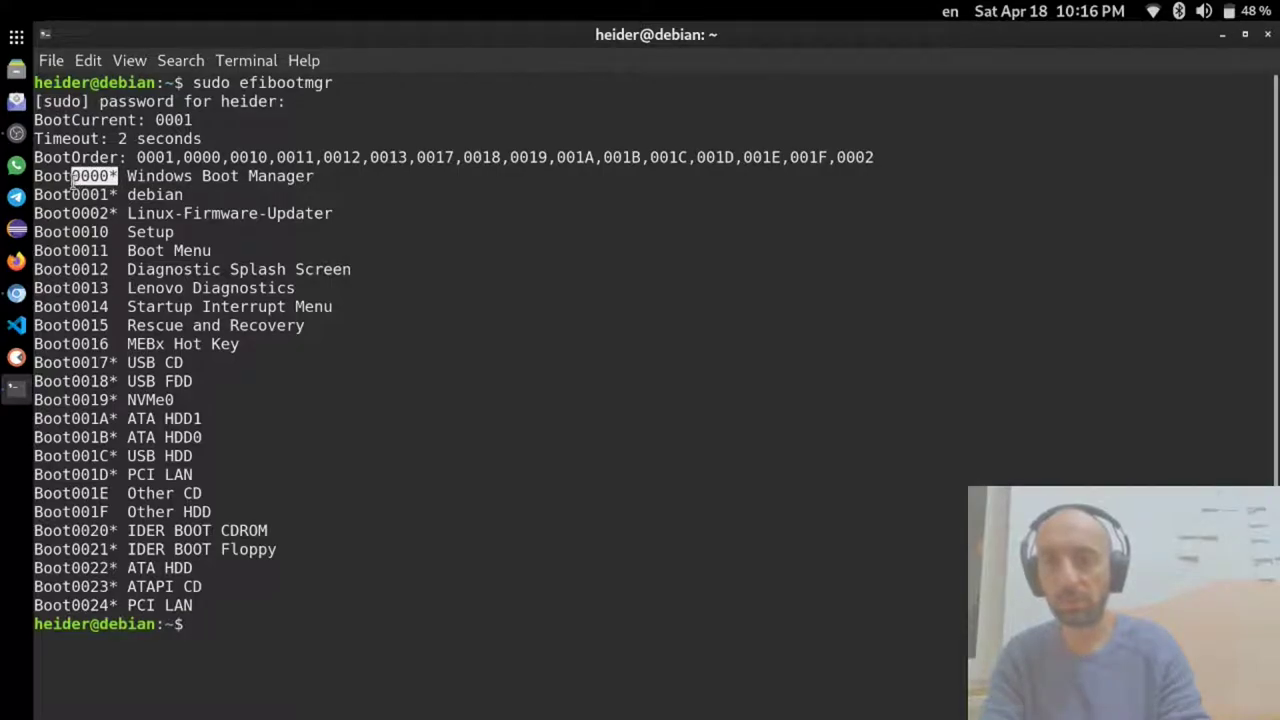
key(Up)
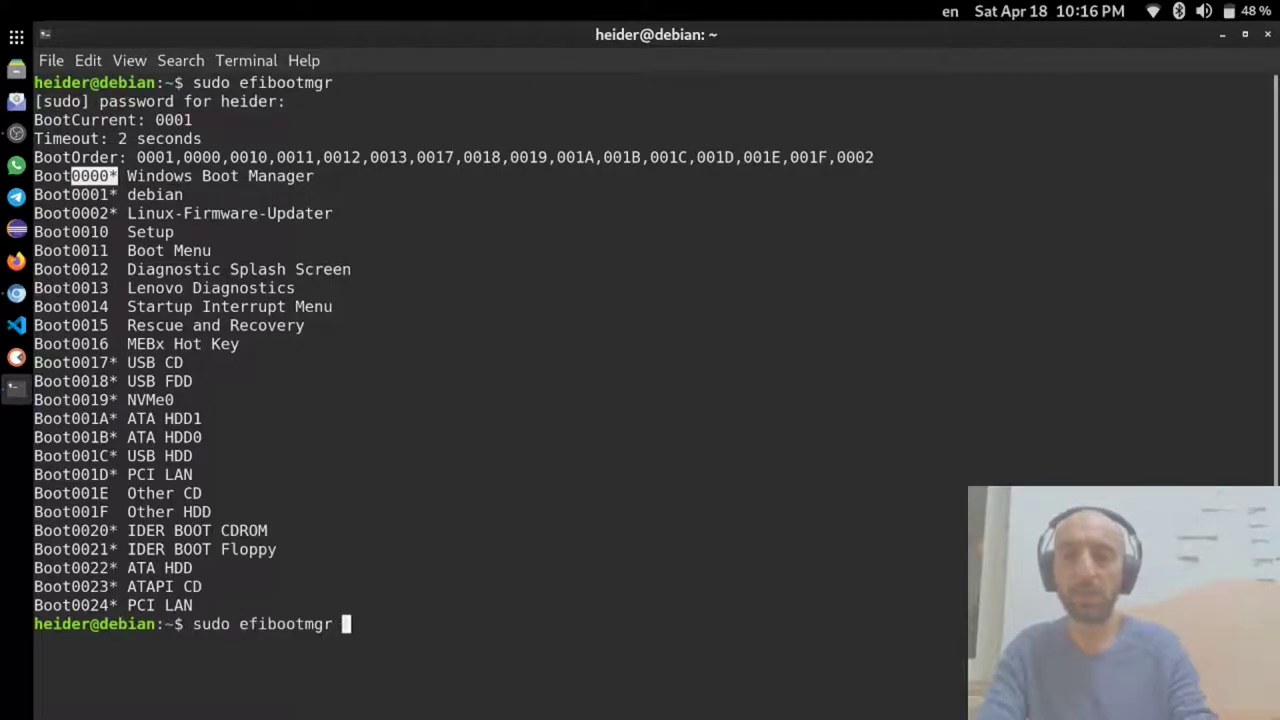
text(-b)
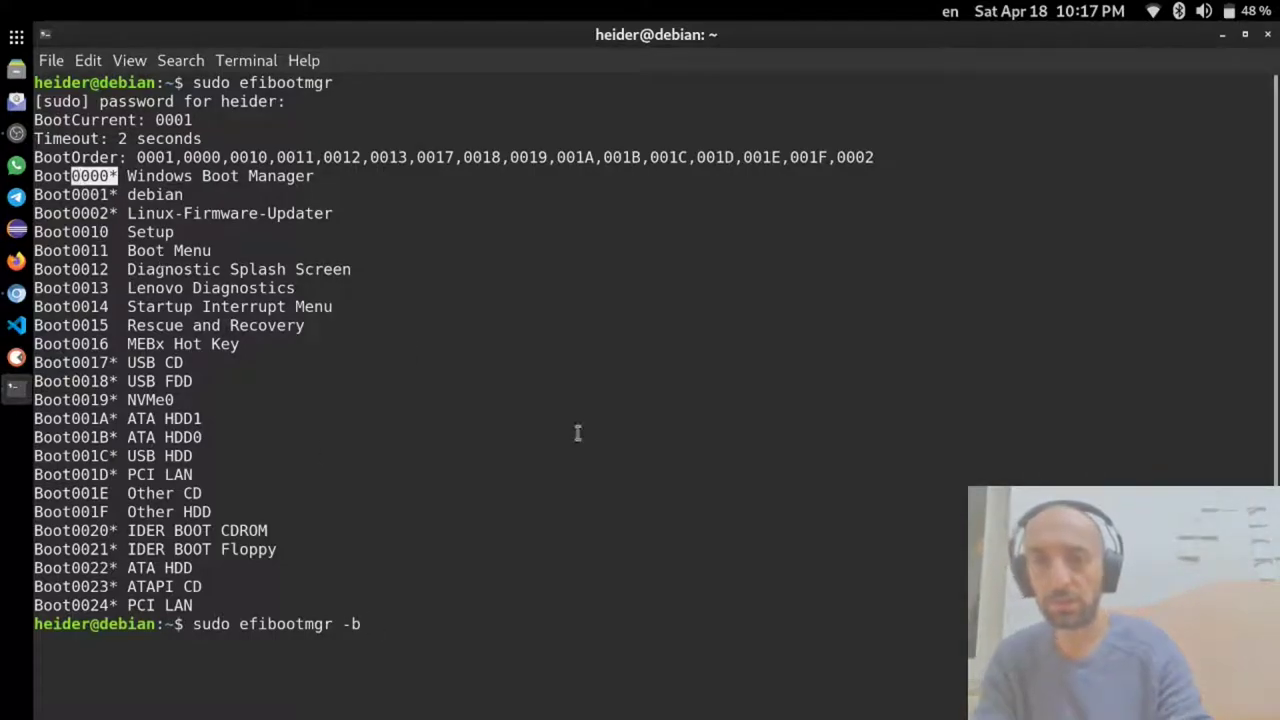
text( 0000 -B)
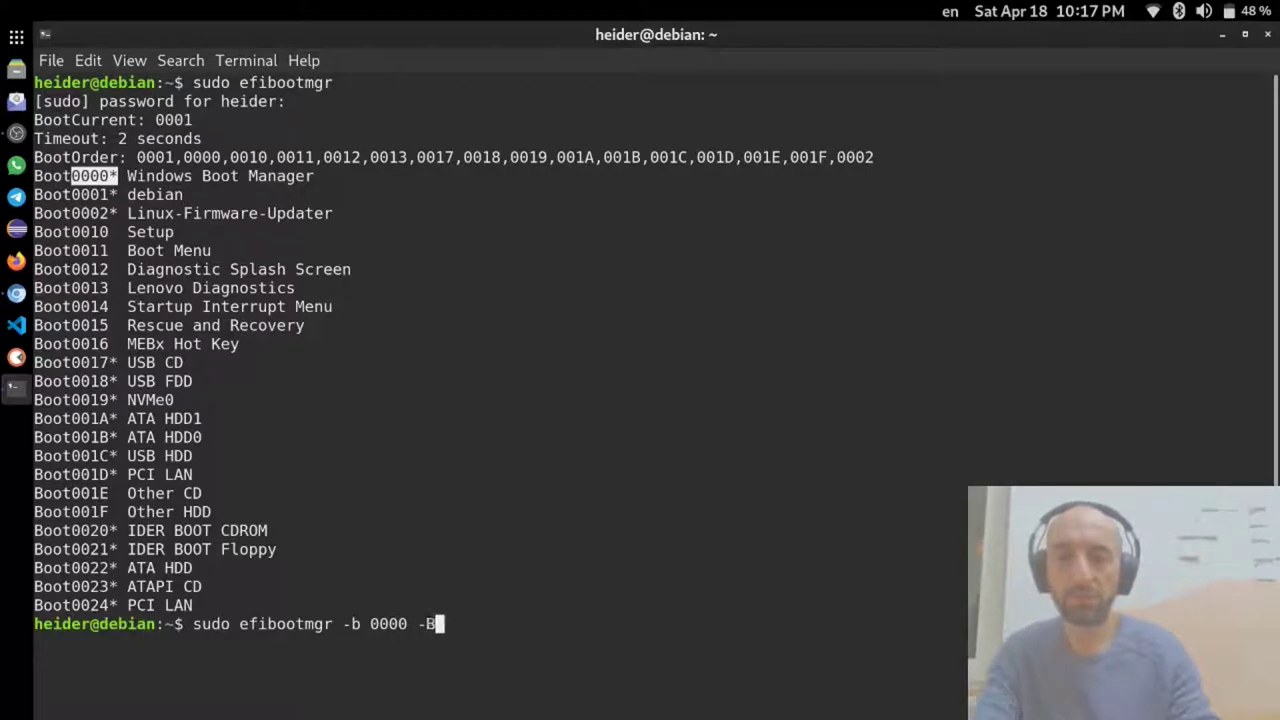
key(ctrl+c)
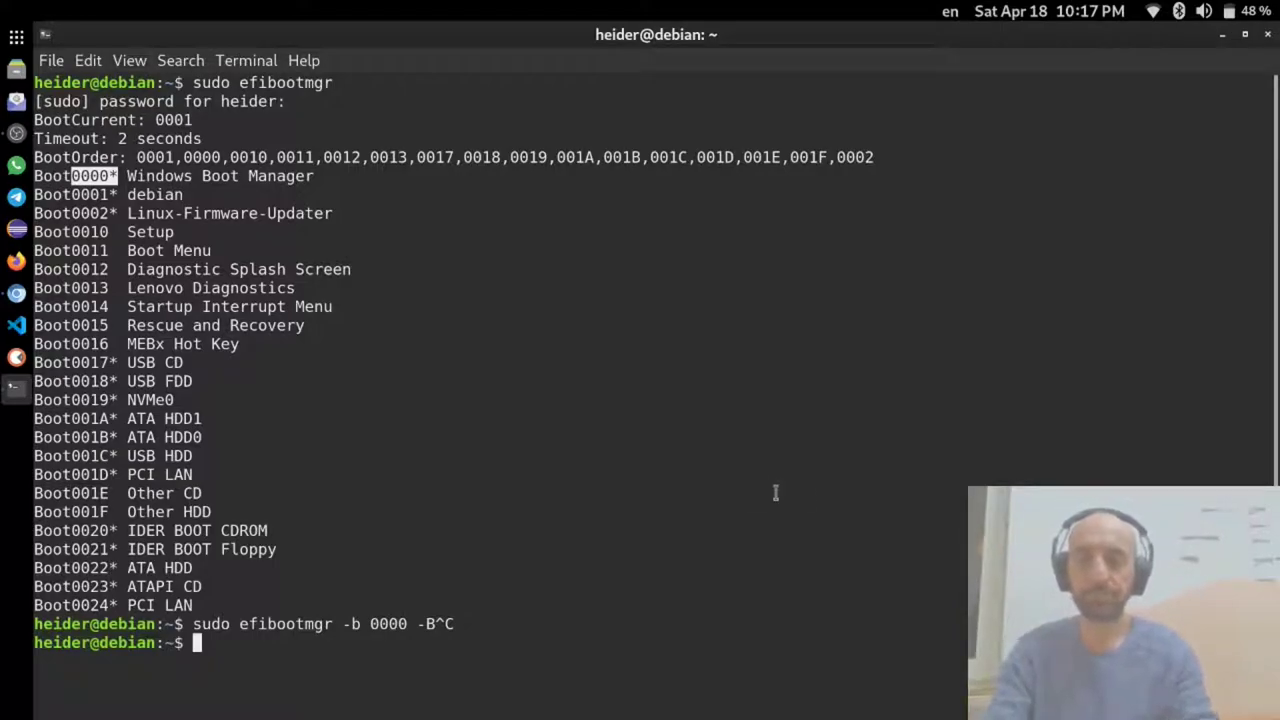
Minimize the terminal and the browser window
click(1222, 35)
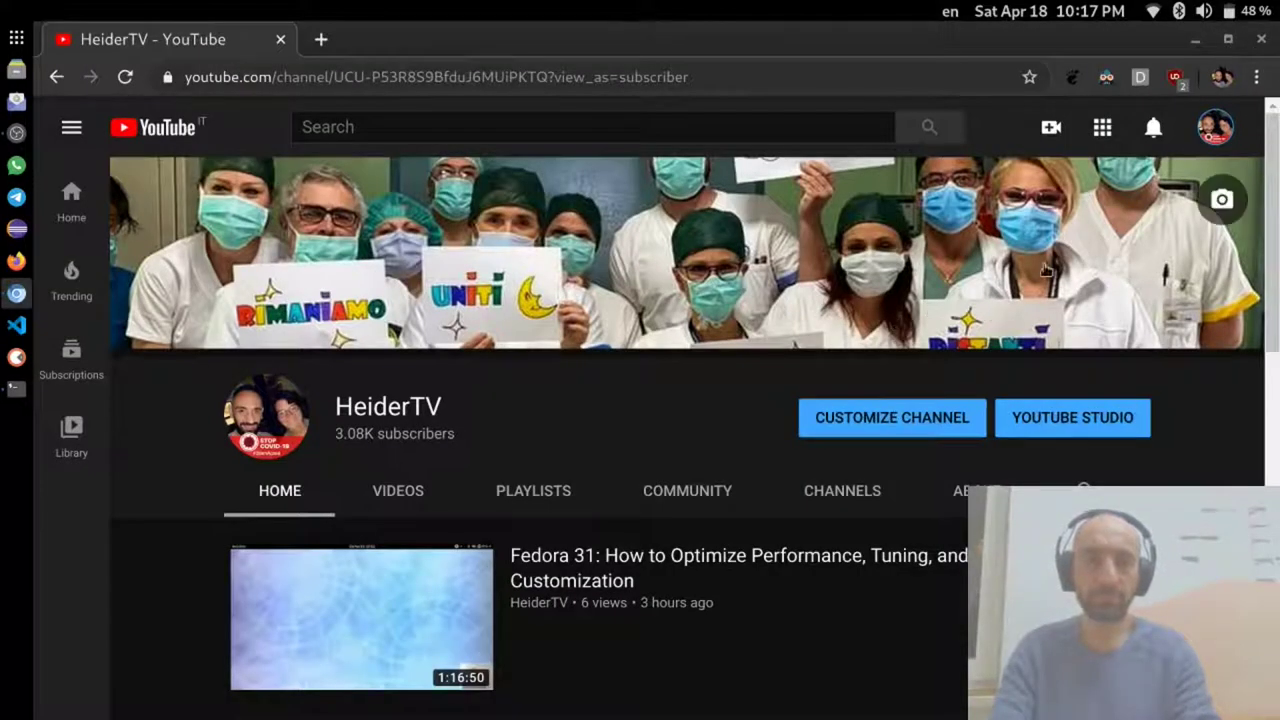
click(1196, 42)
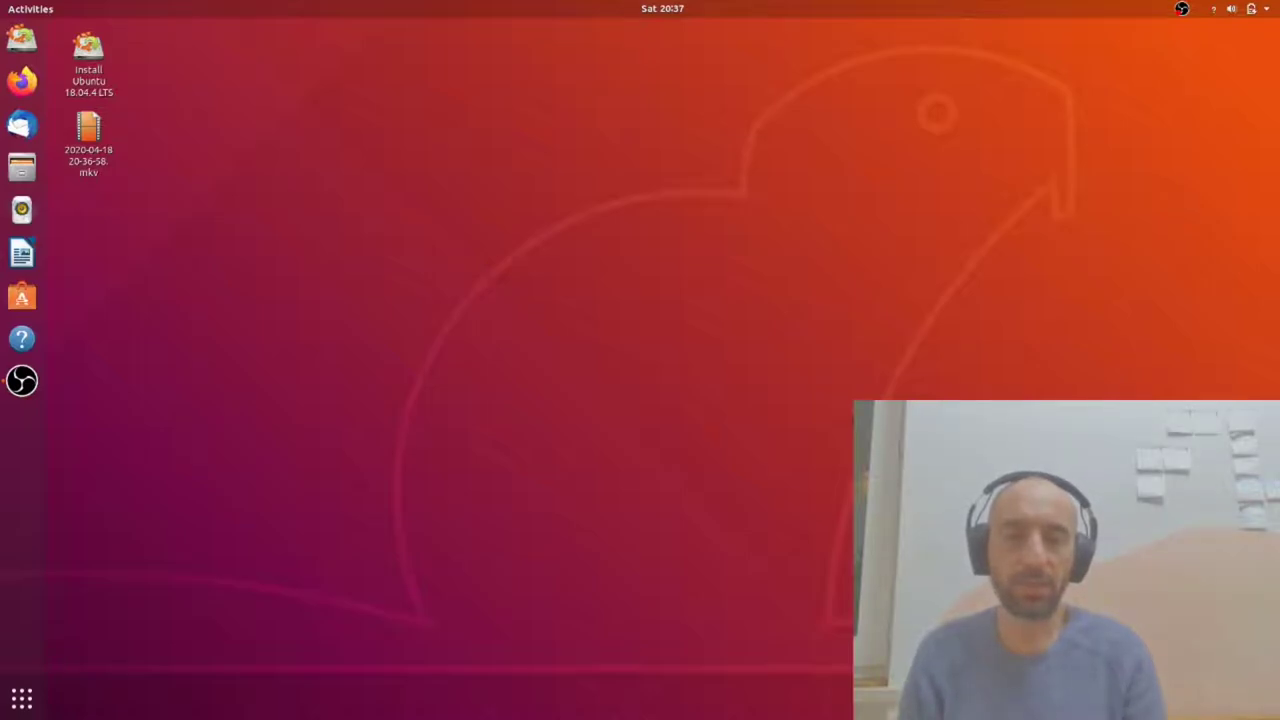
Open GParted from the application overview of the Ubuntu live session
key(super)
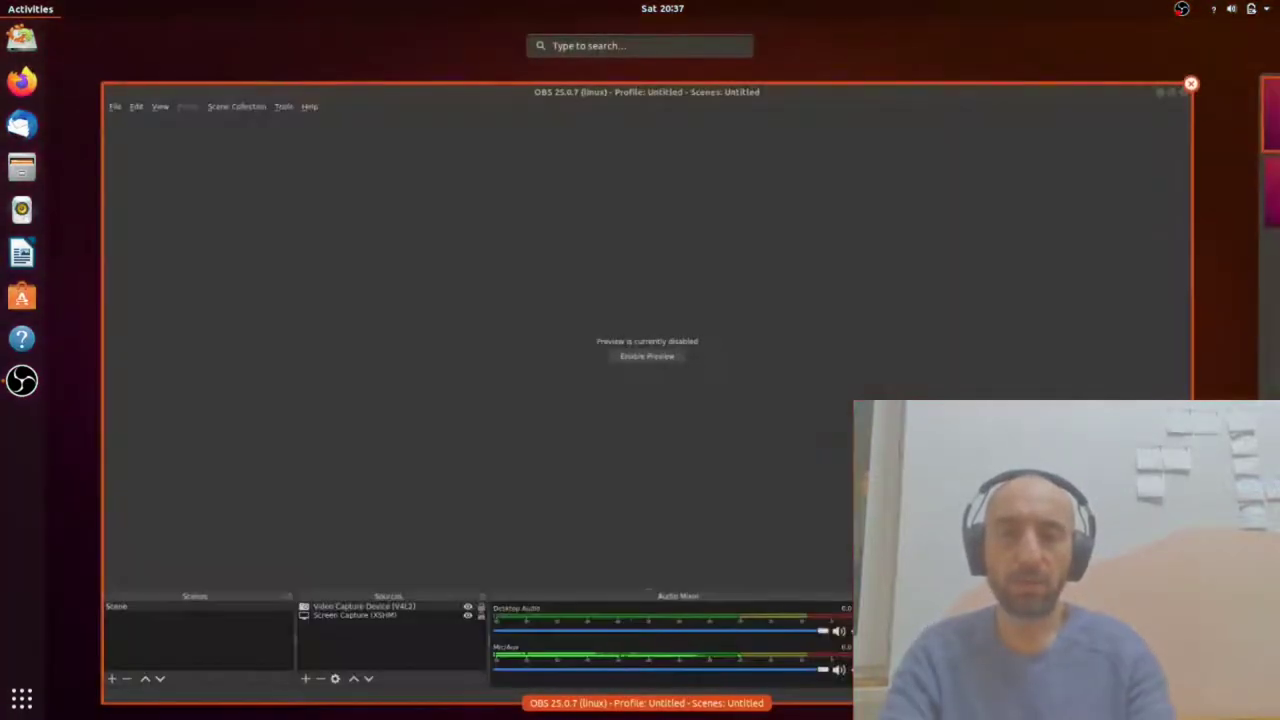
key(super)
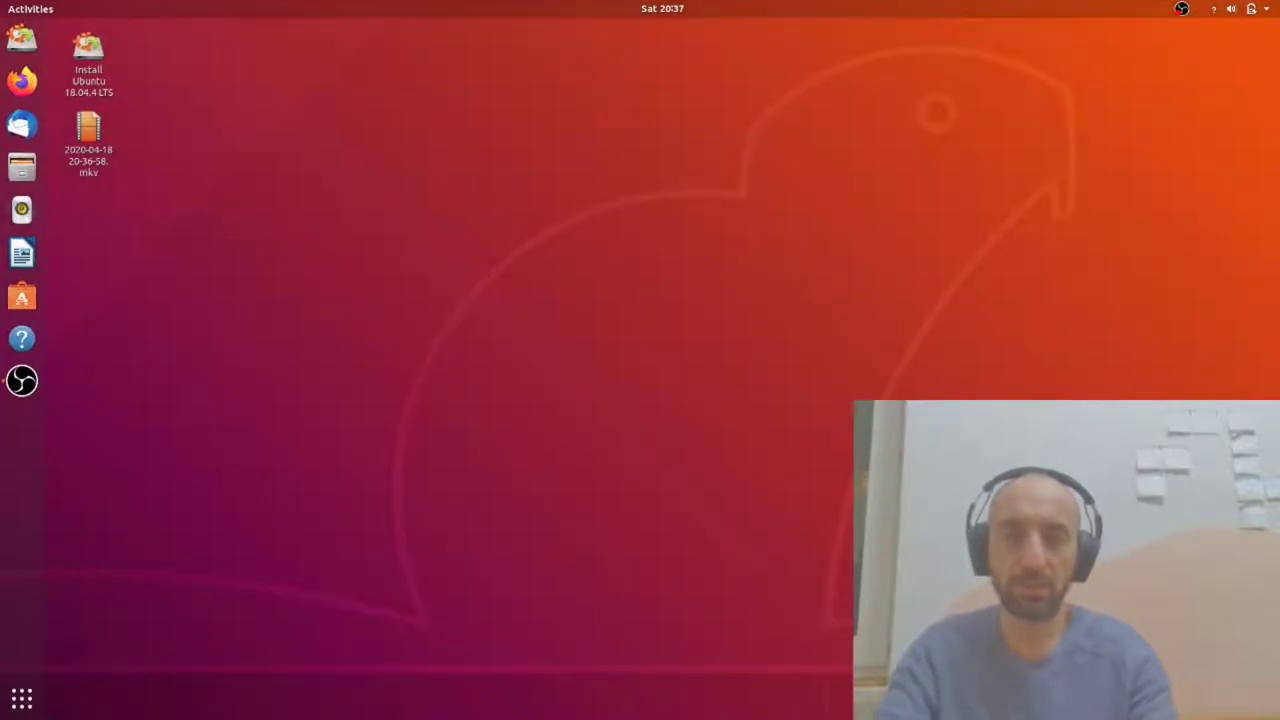
key(super+a)
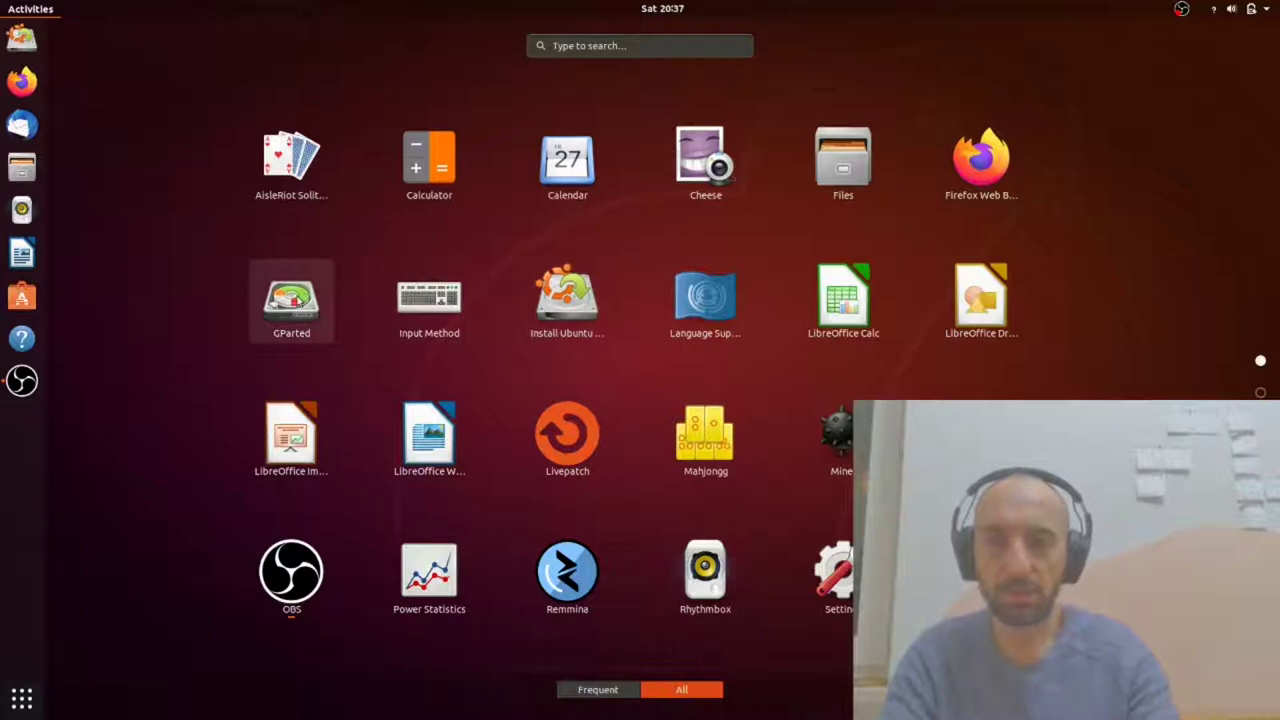
click(292, 300)
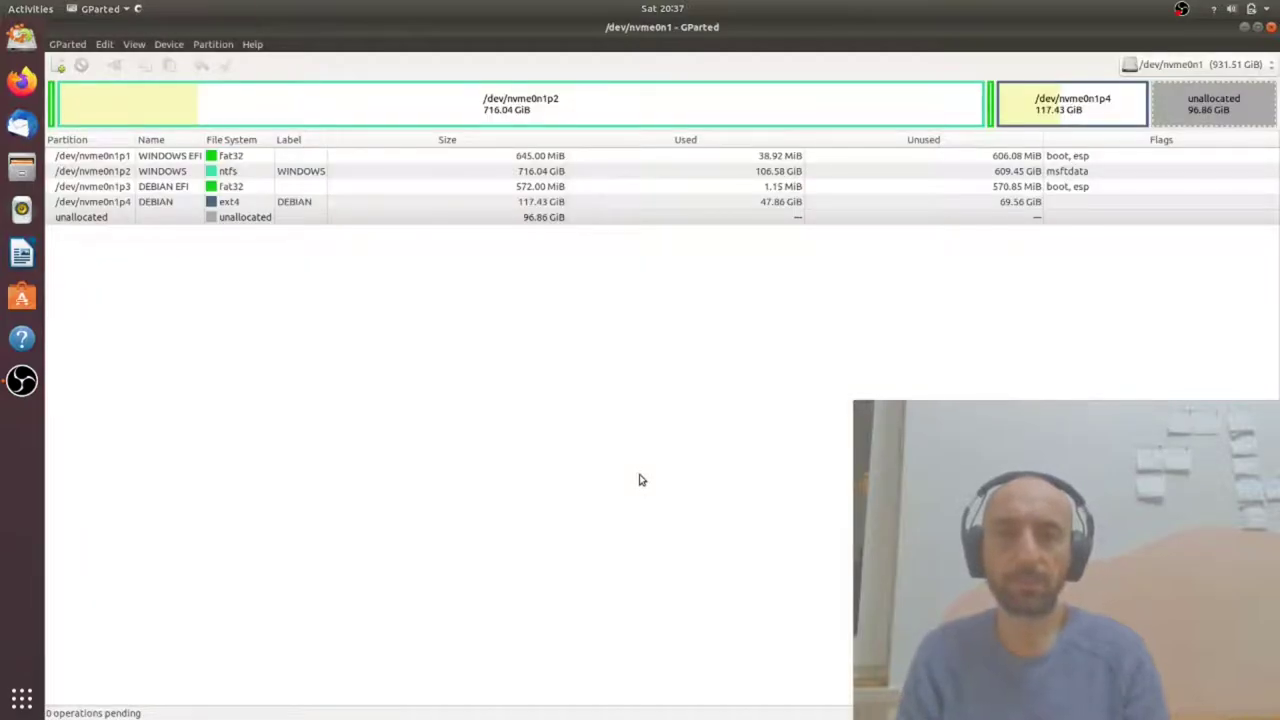
Resize the DEBIAN partition /dev/nvme0n1p4 to 219430 MiB, leaving 0 MiB of free space after it
click(228, 222)
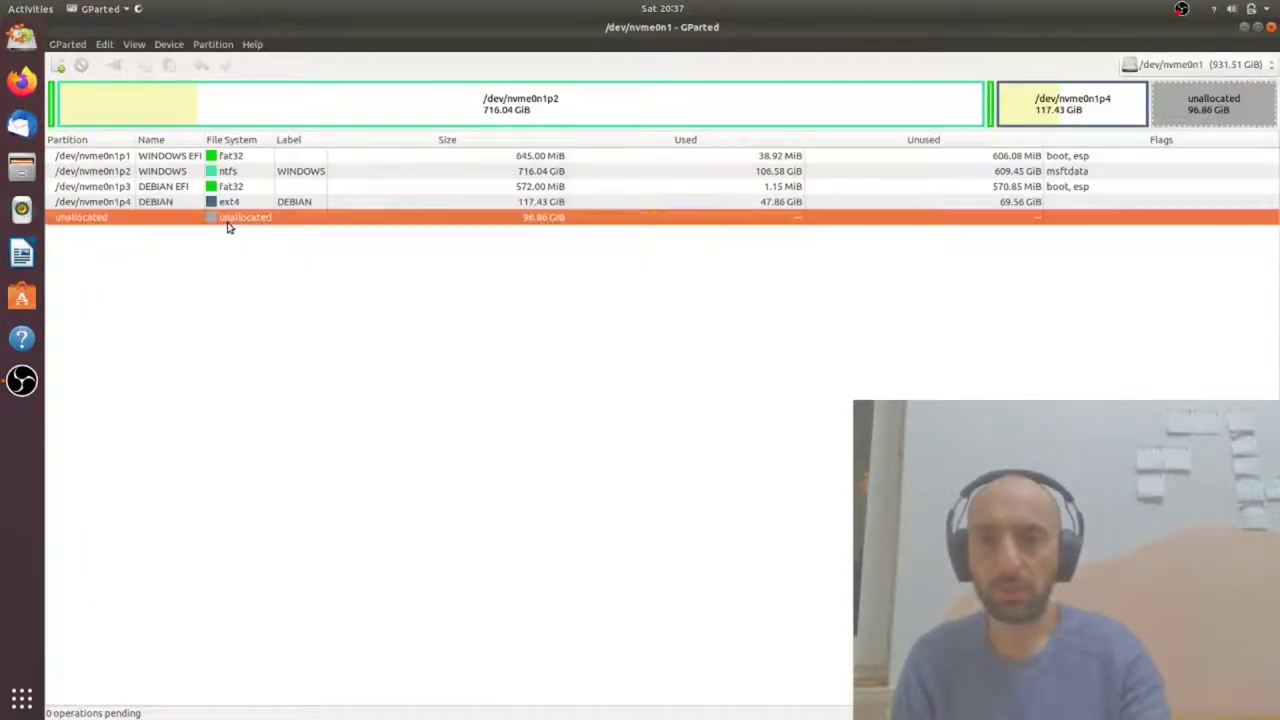
click(306, 203)
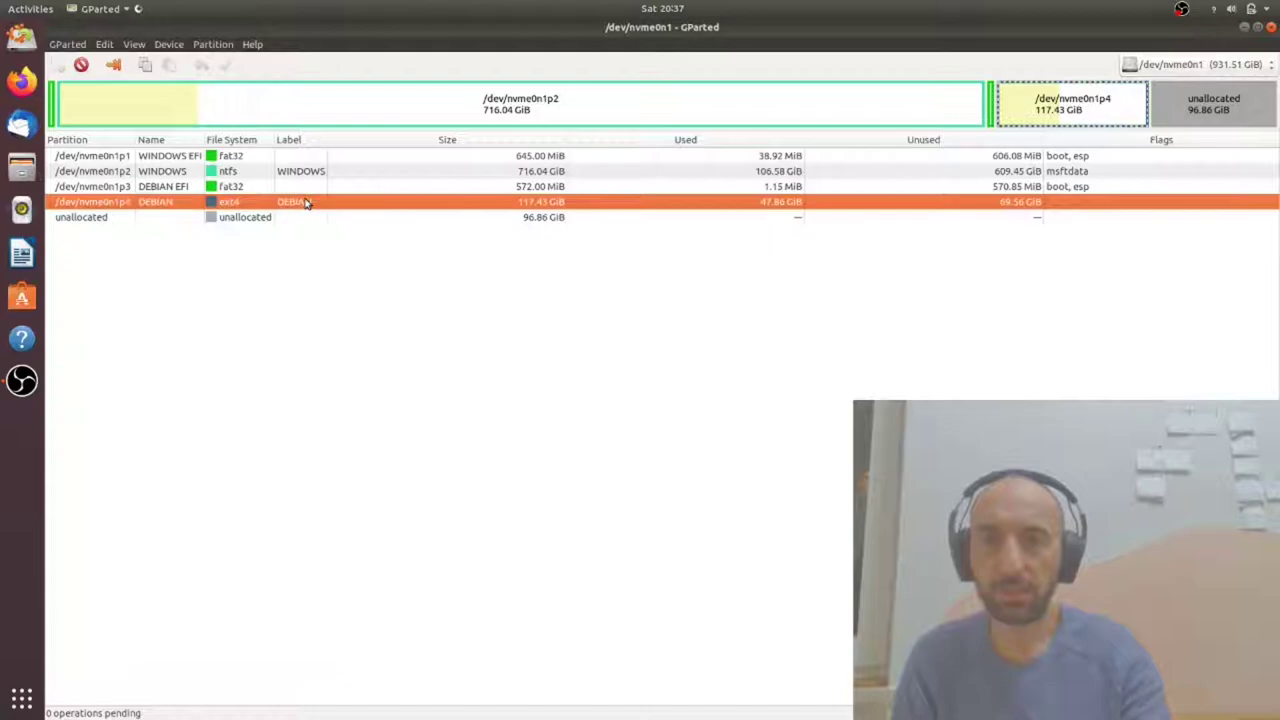
right_click(306, 203)
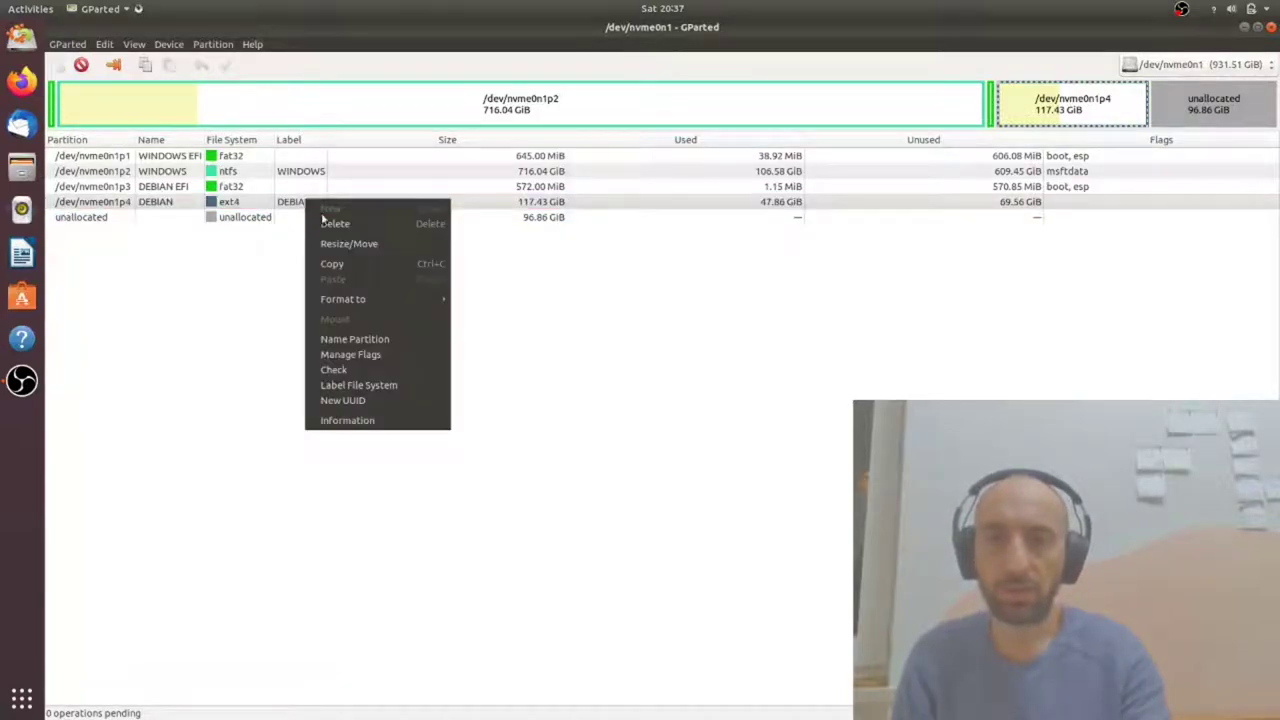
click(355, 244)
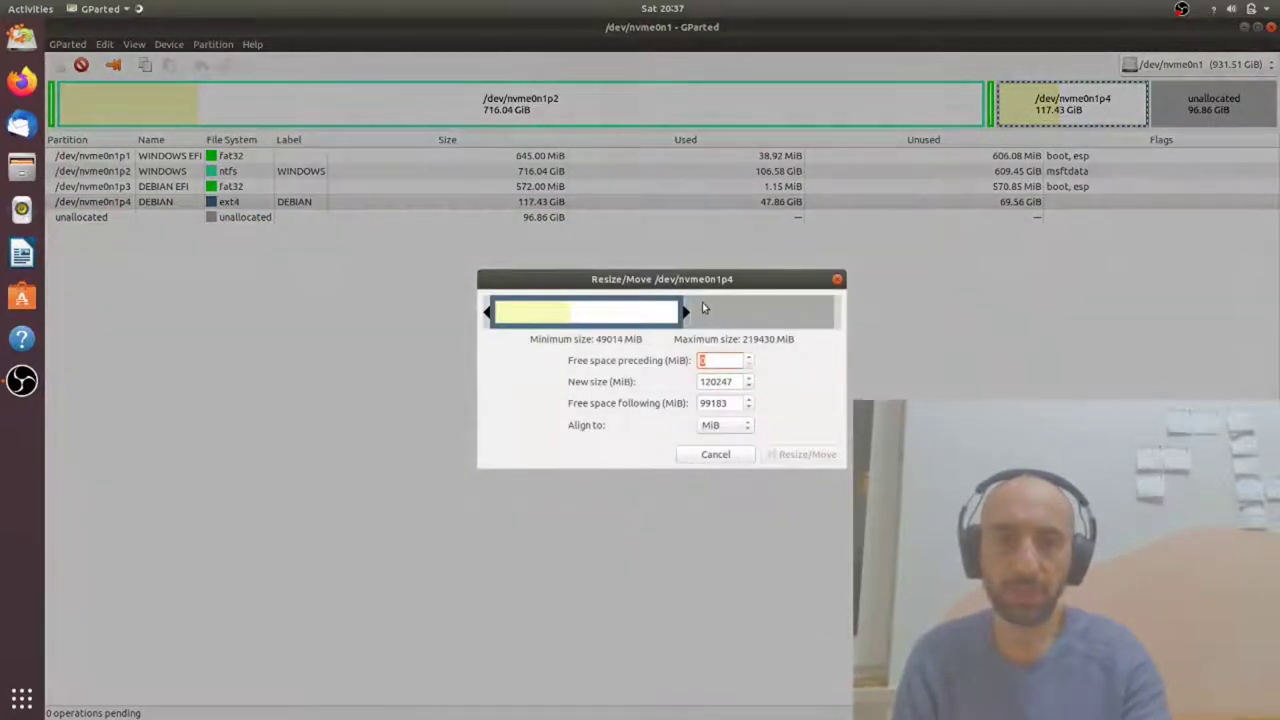
drag(685, 312, 908, 314)
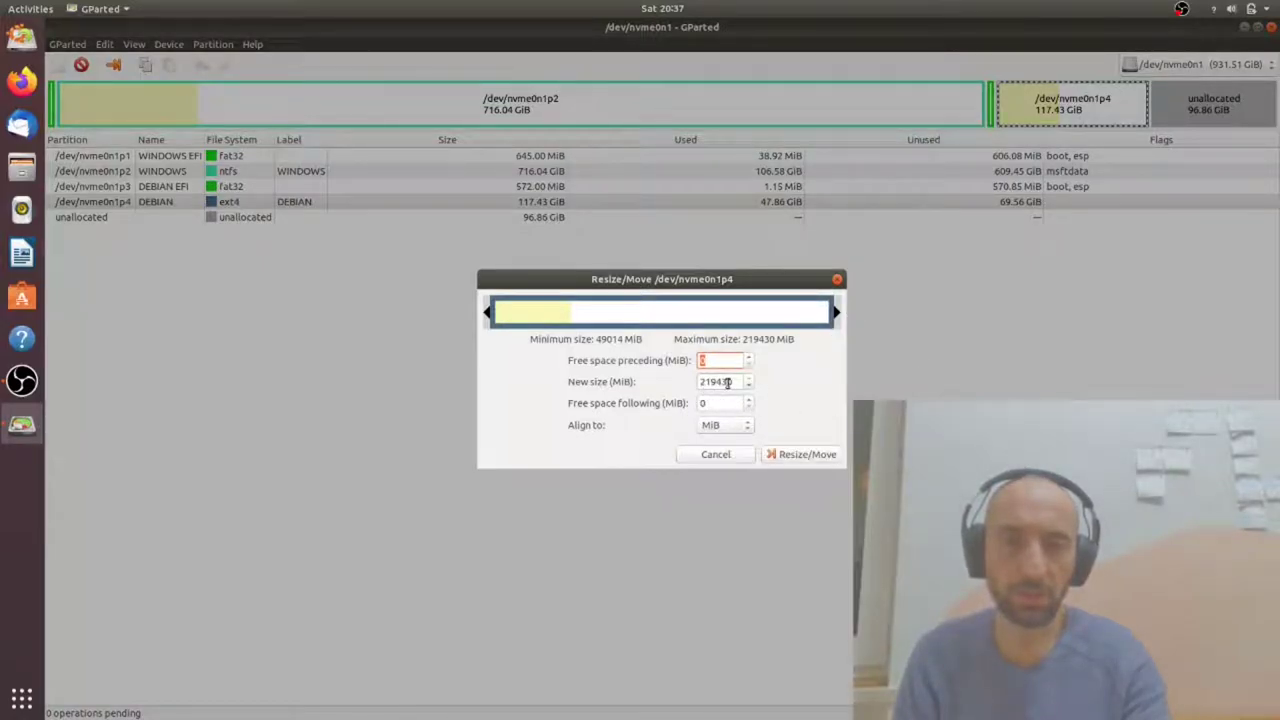
click(810, 456)
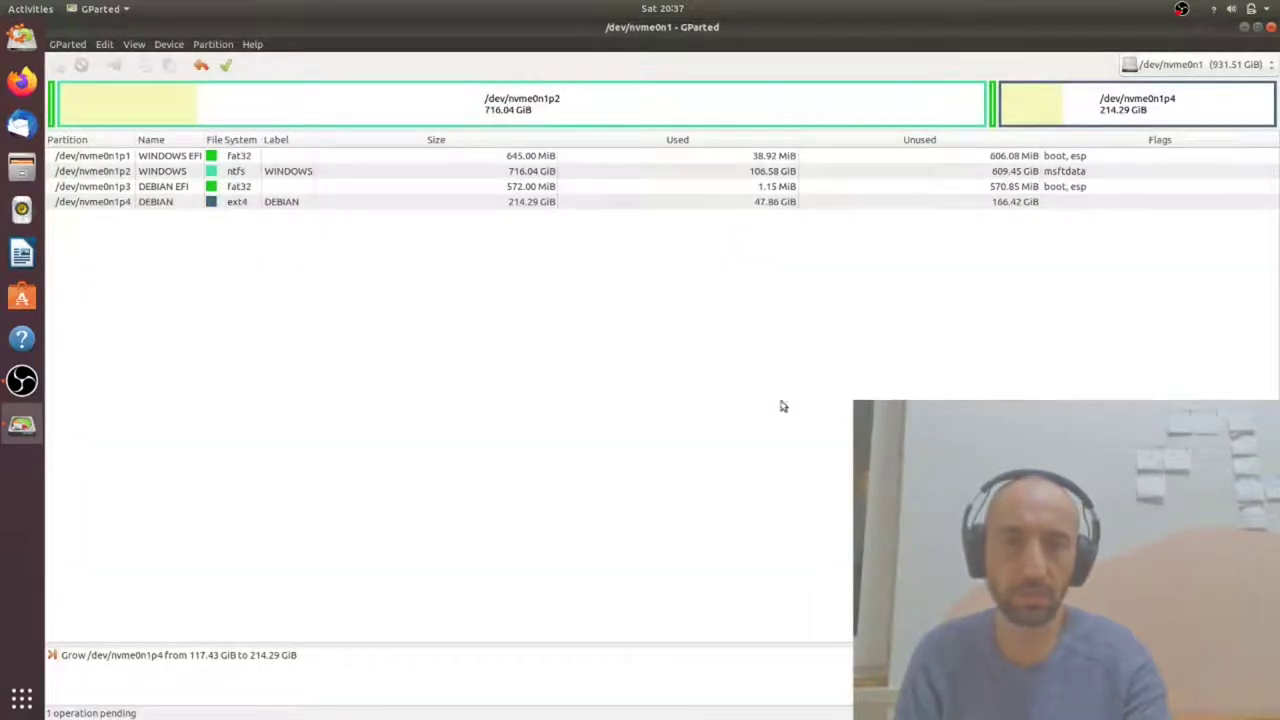
Apply the pending resize of the DEBIAN partition to the disk, close the progress dialog and quit GParted
click(226, 66)
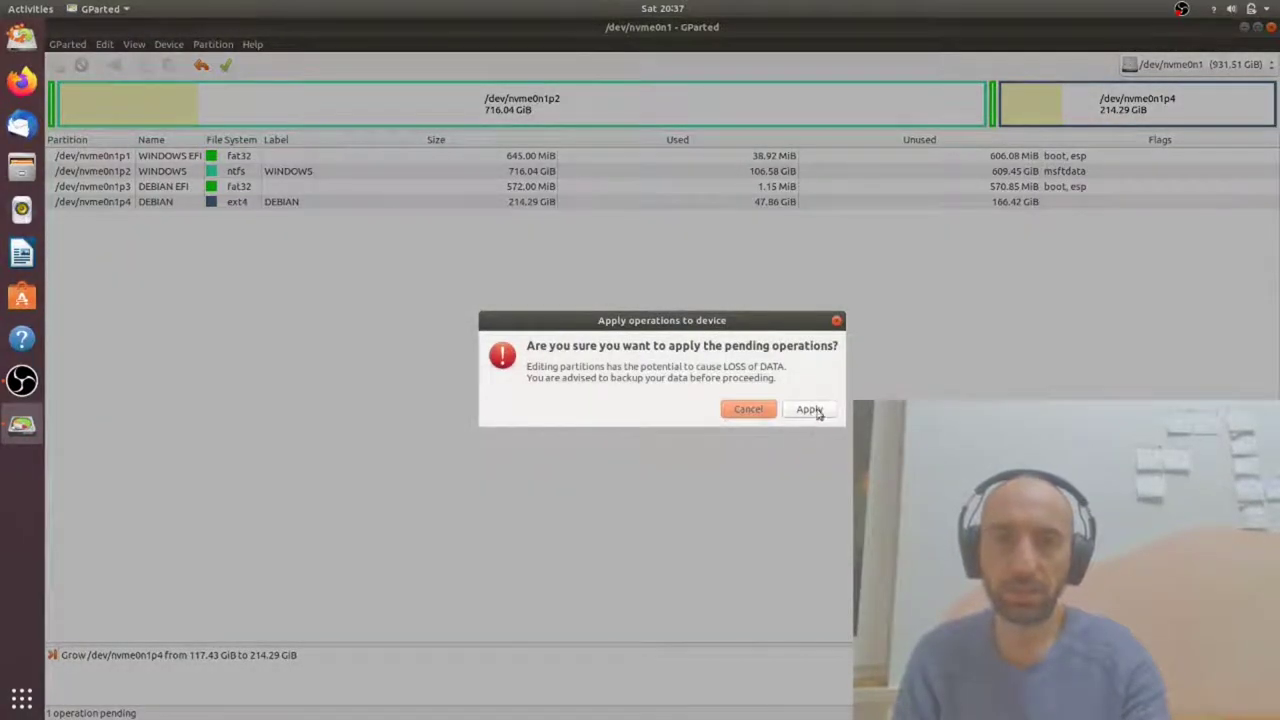
click(817, 411)
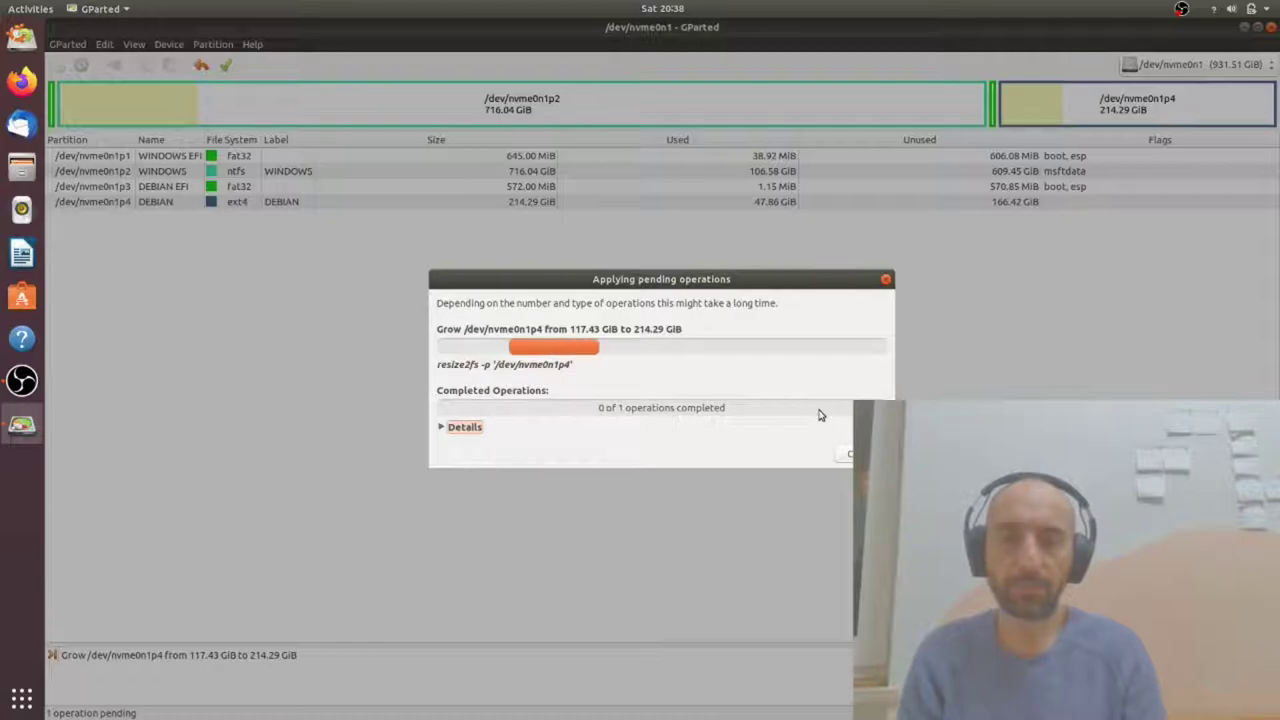
click(849, 455)
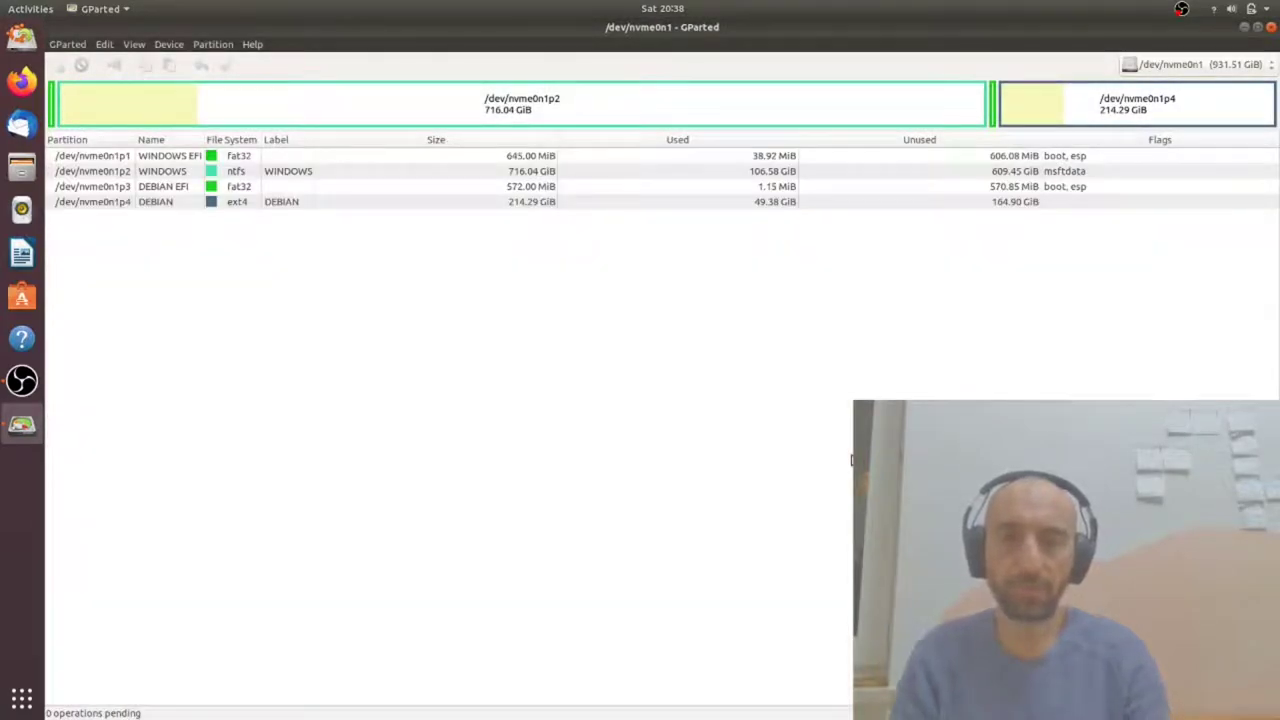
key(ctrl+q)
Search for "disk" to open the Disks utility and view the details of the WINDOWS partition on the 1.0 TB disk
key(super)
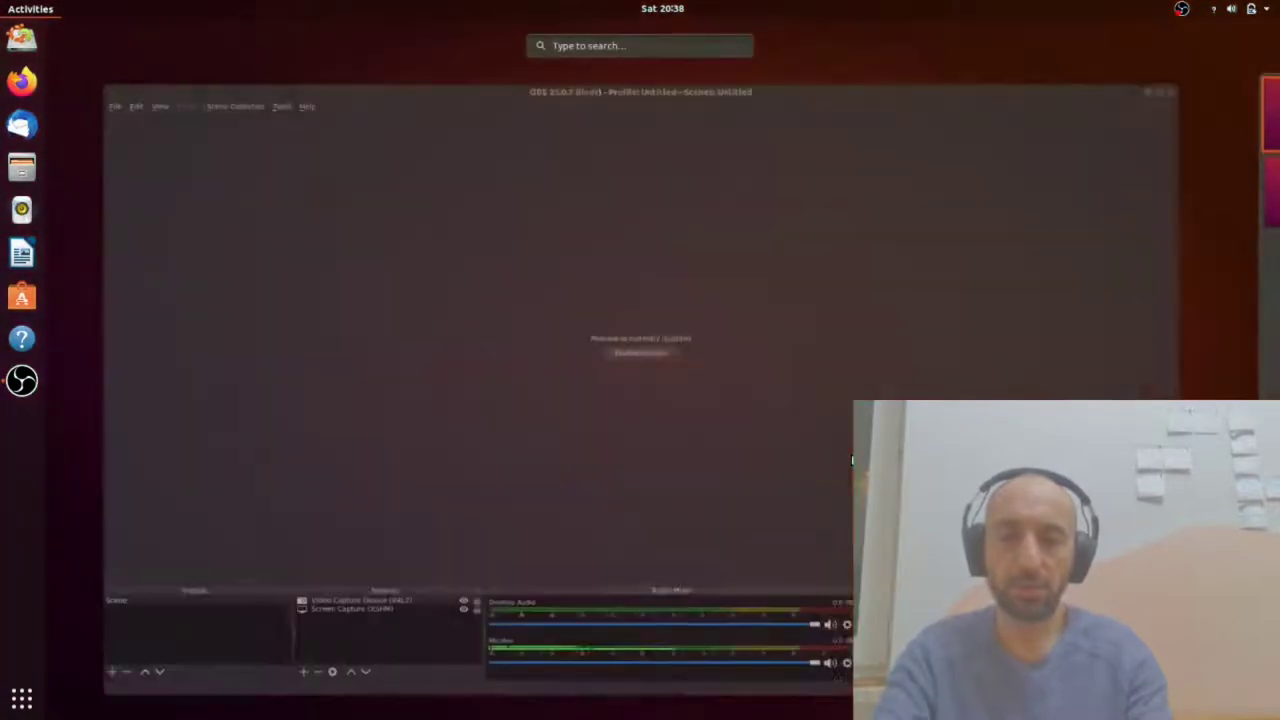
text(disk)
key(Return)
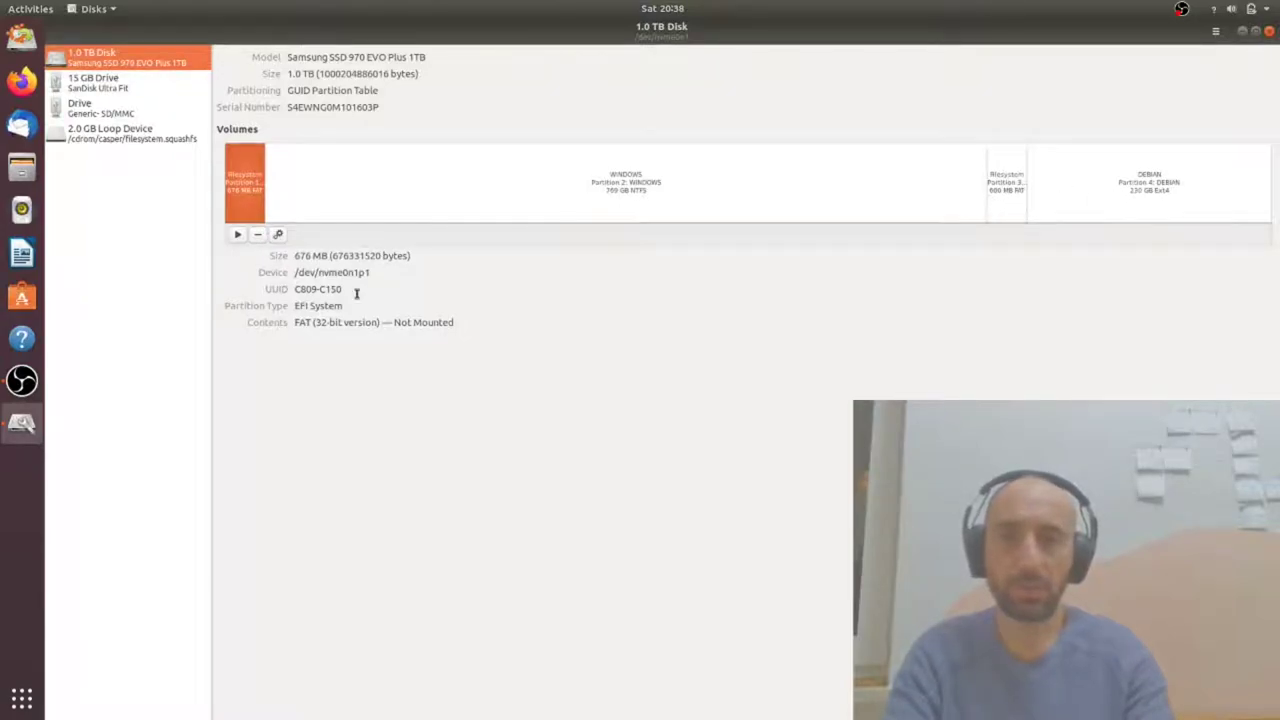
click(479, 212)
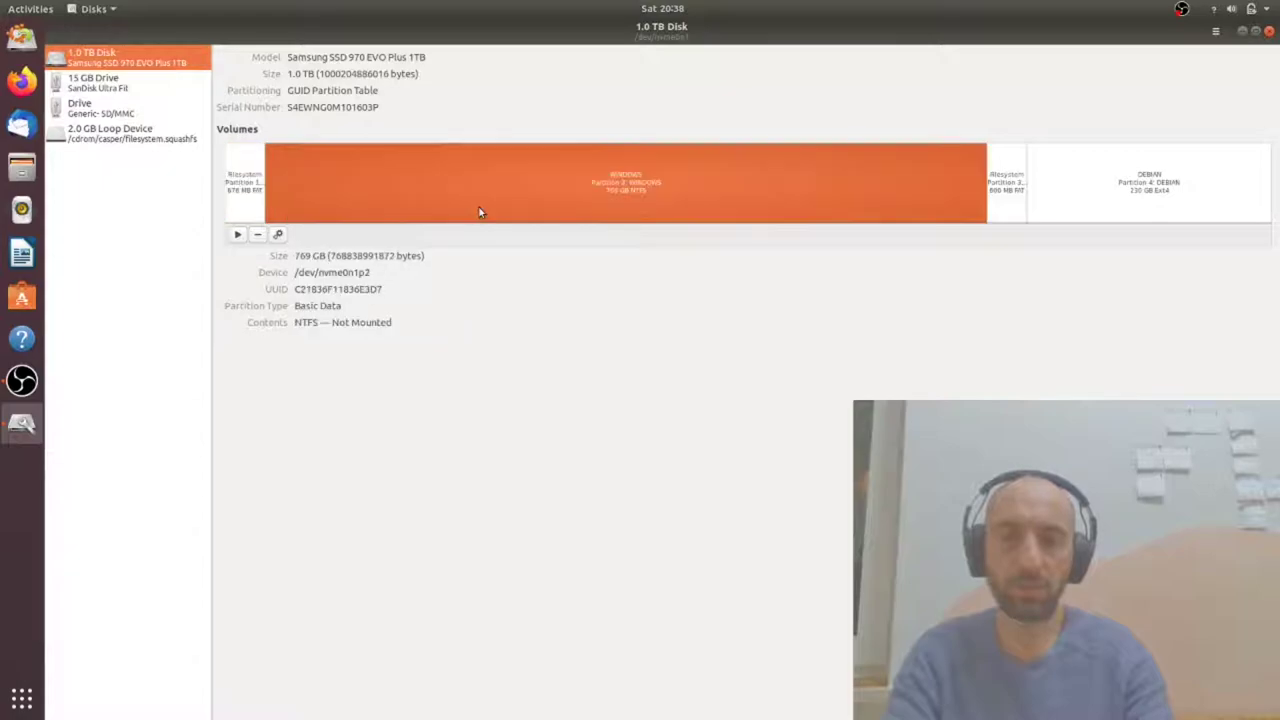